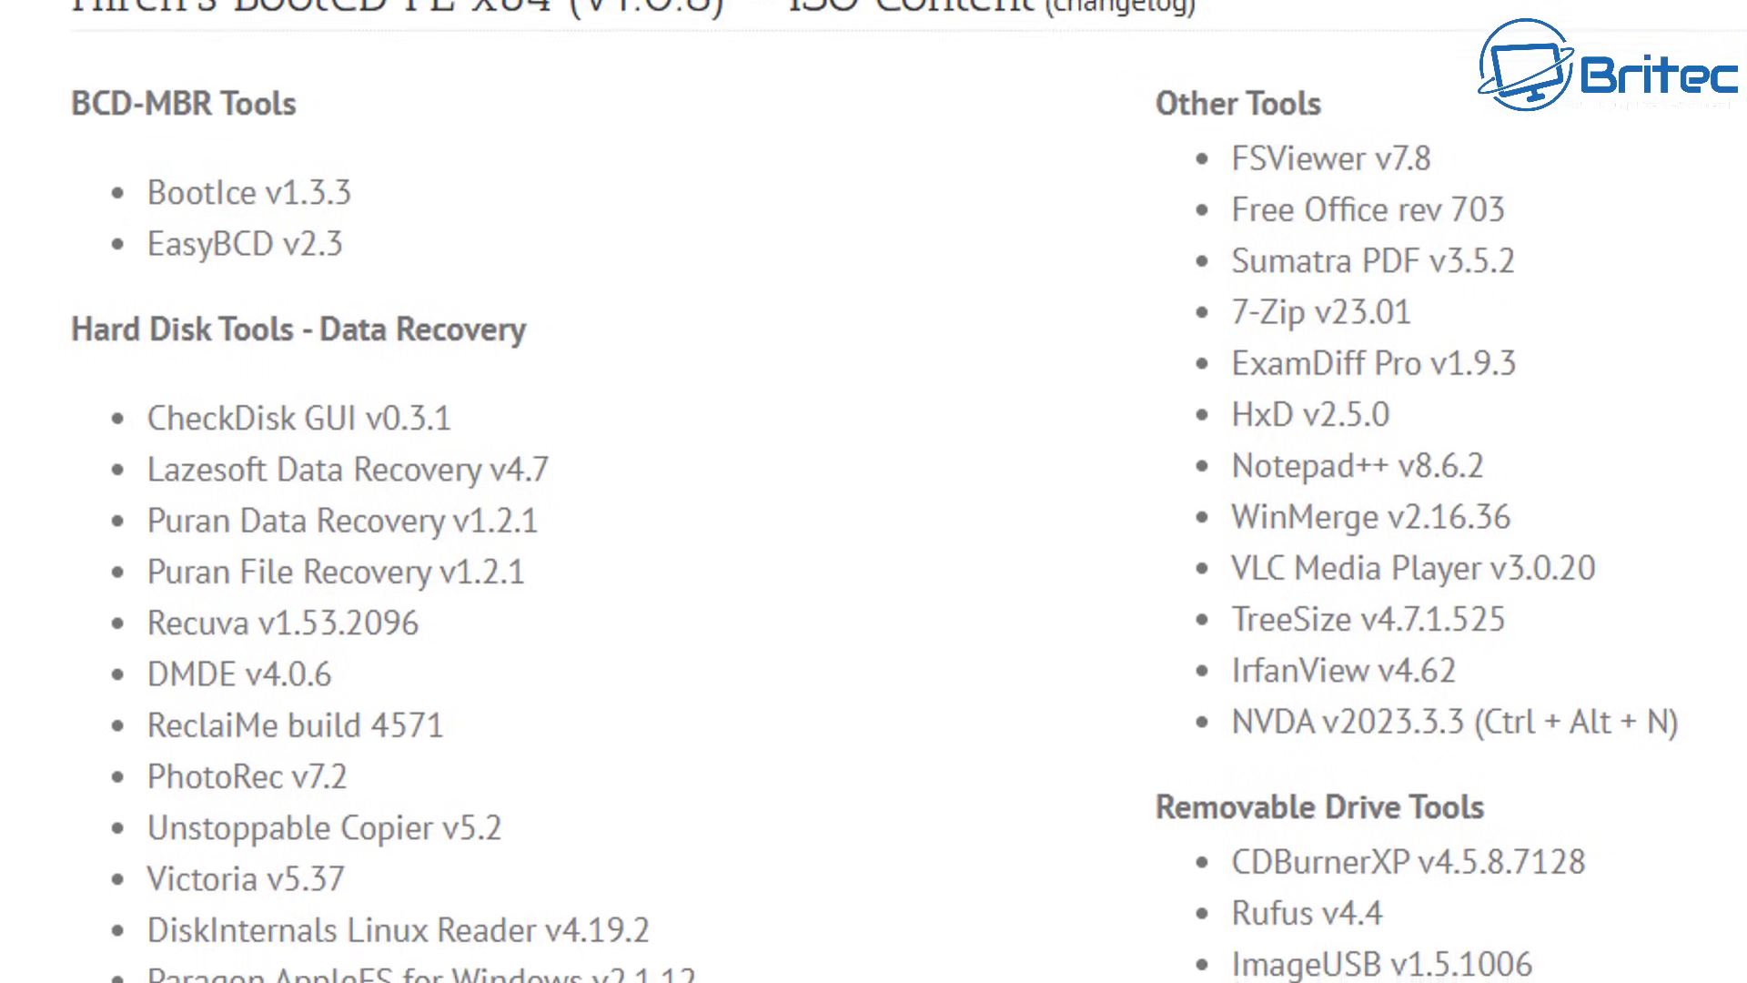
# Scroll past the bundled tools list to the HBCD_PE_x64.iso (3.06 GB) filename table
pyautogui.scroll(-3, 874, 492)
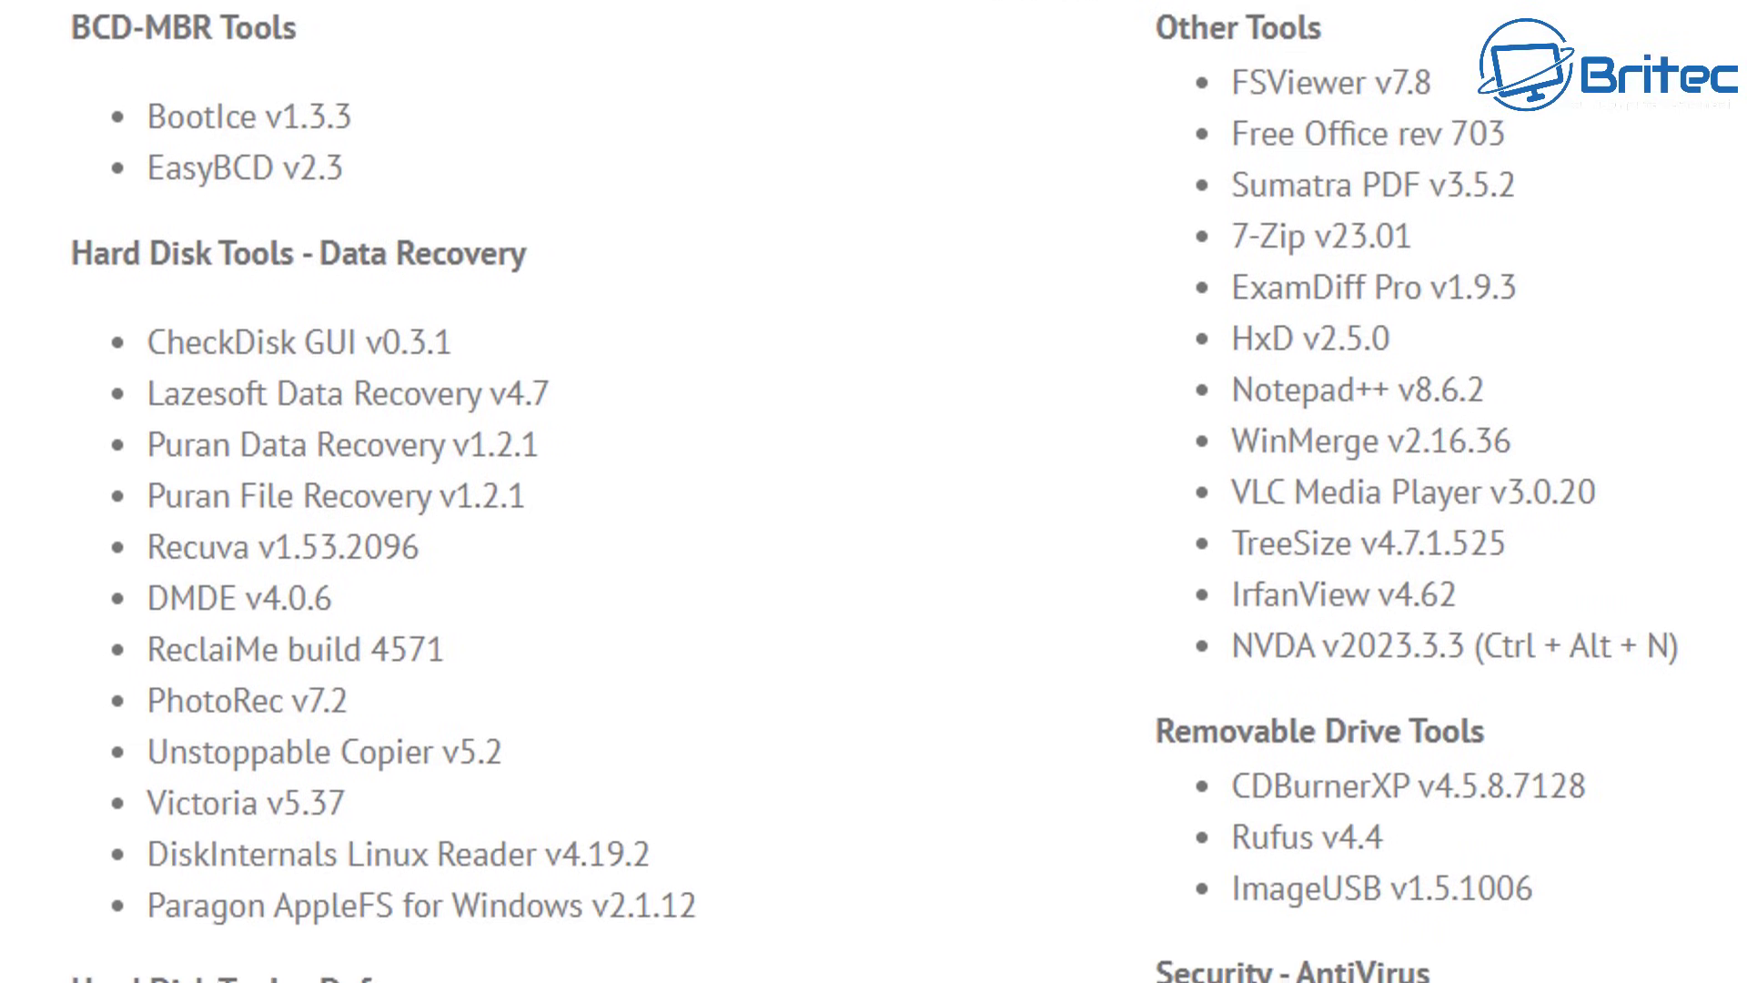
pyautogui.scroll(-3, 874, 491)
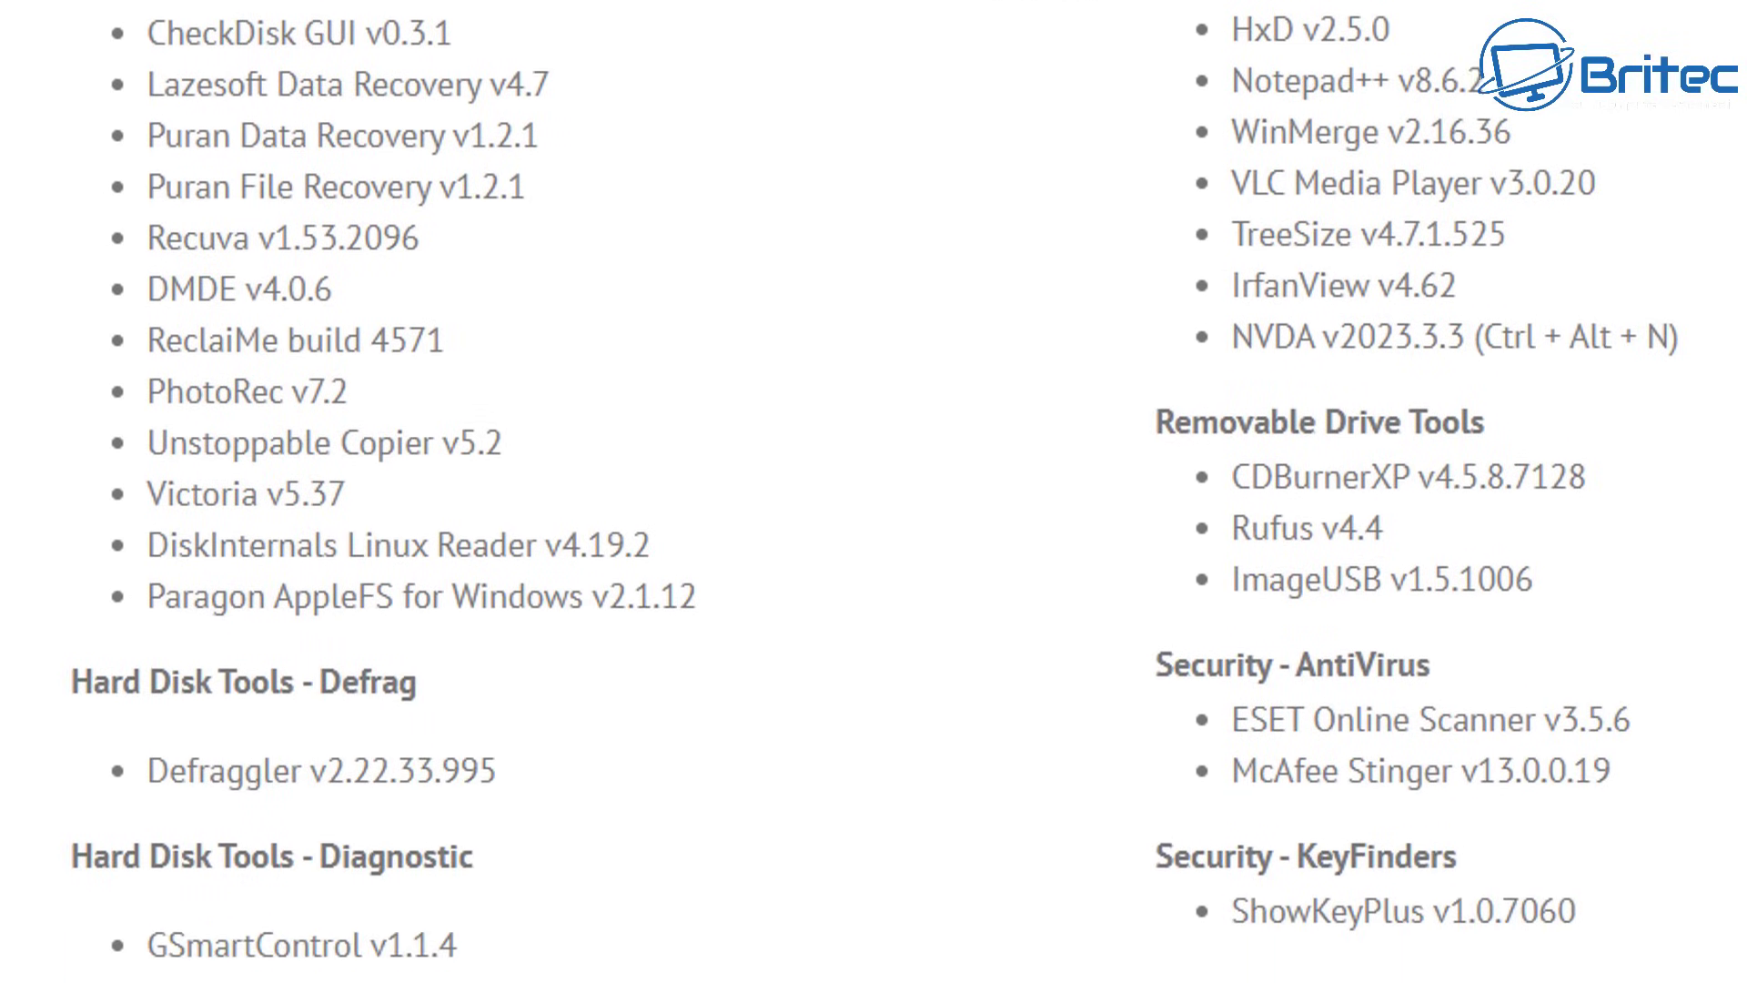
pyautogui.scroll(-3, 873, 491)
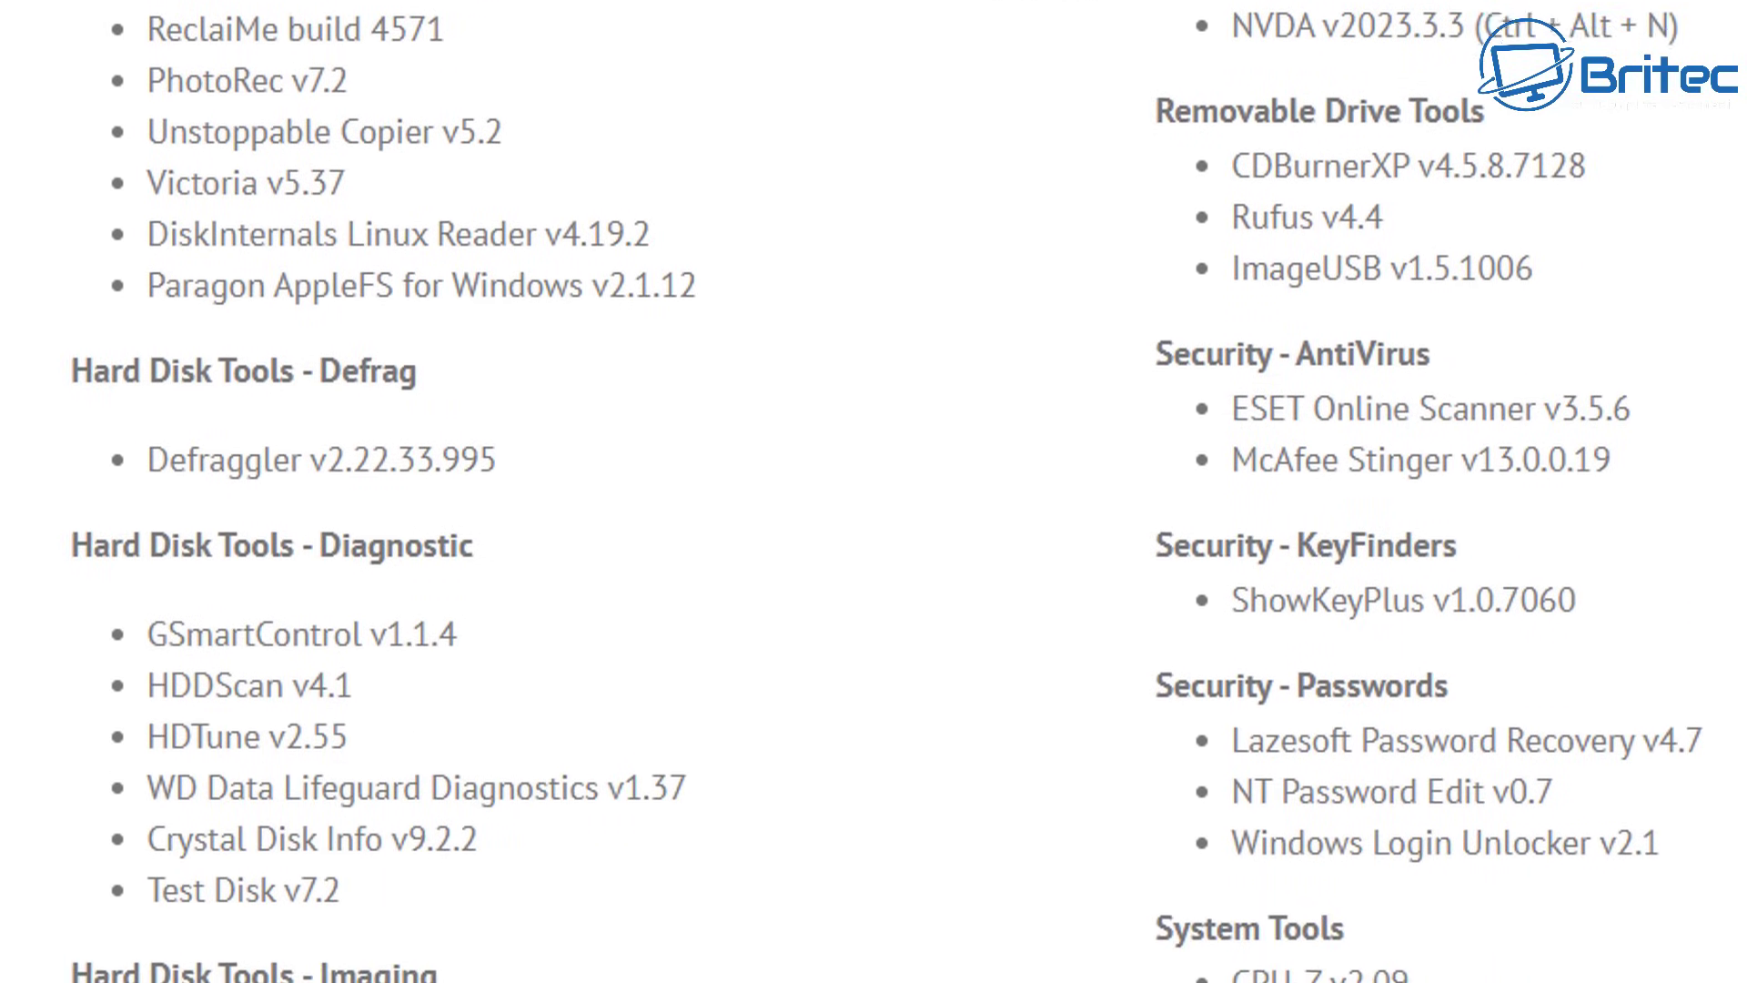
pyautogui.scroll(-3, 873, 491)
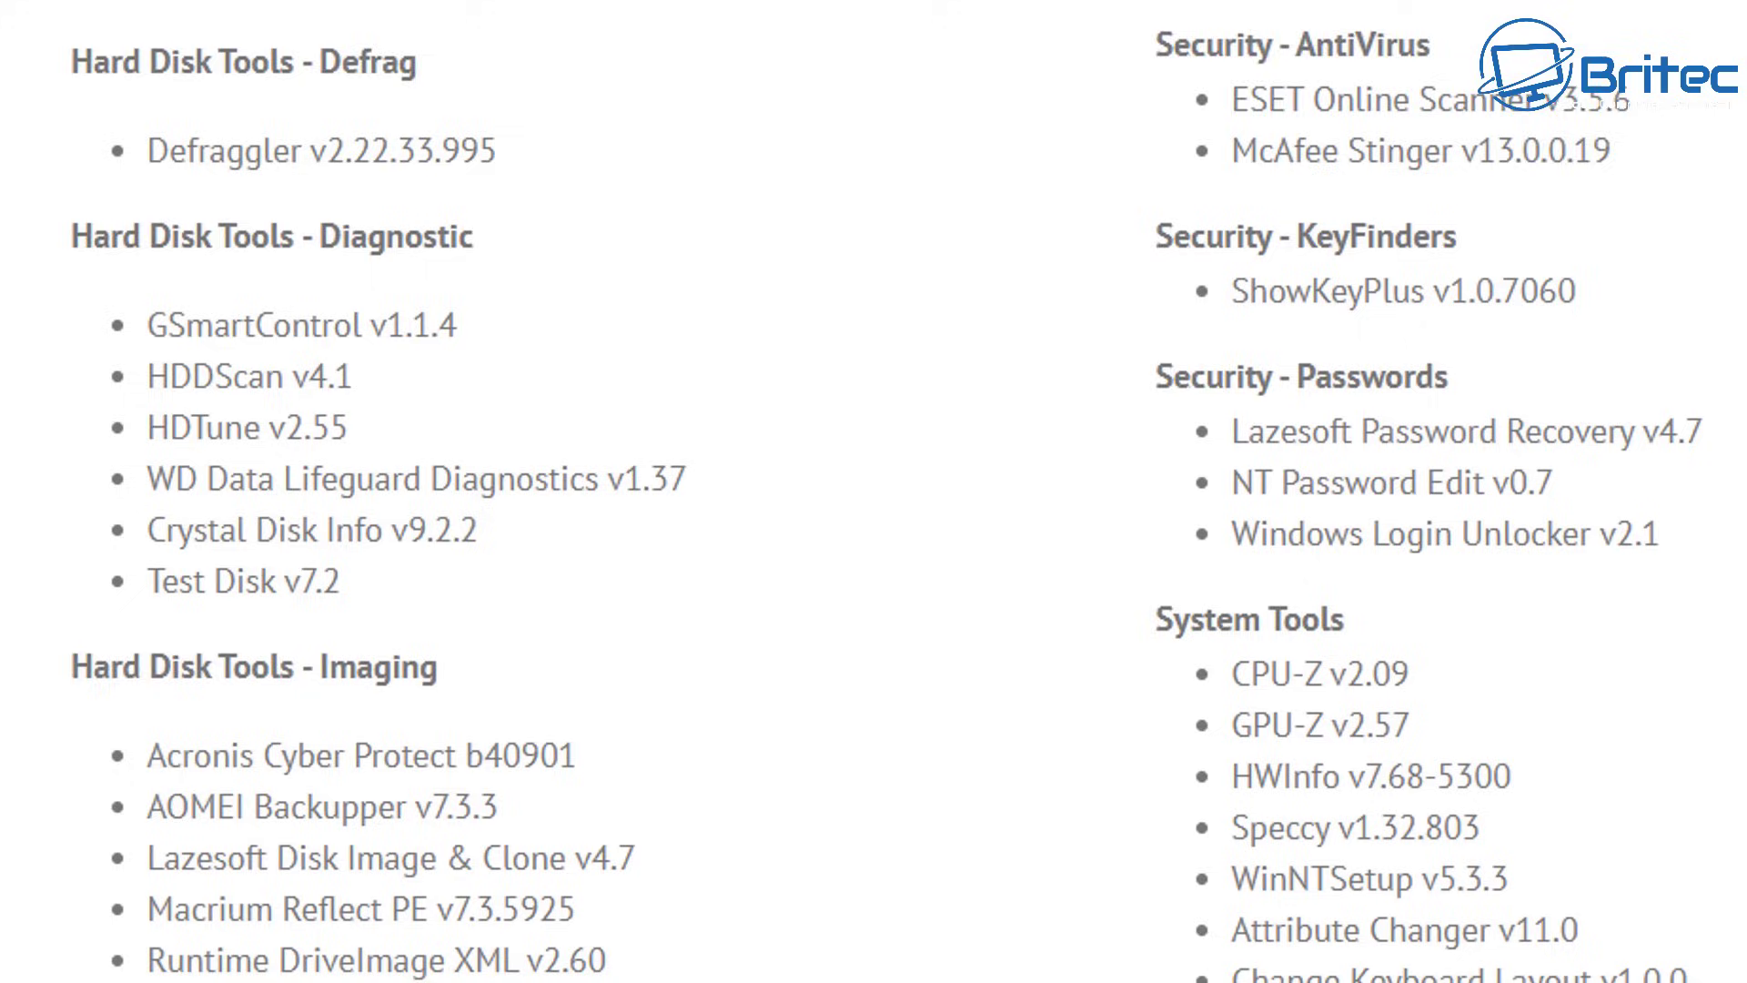
pyautogui.scroll(-3, 874, 492)
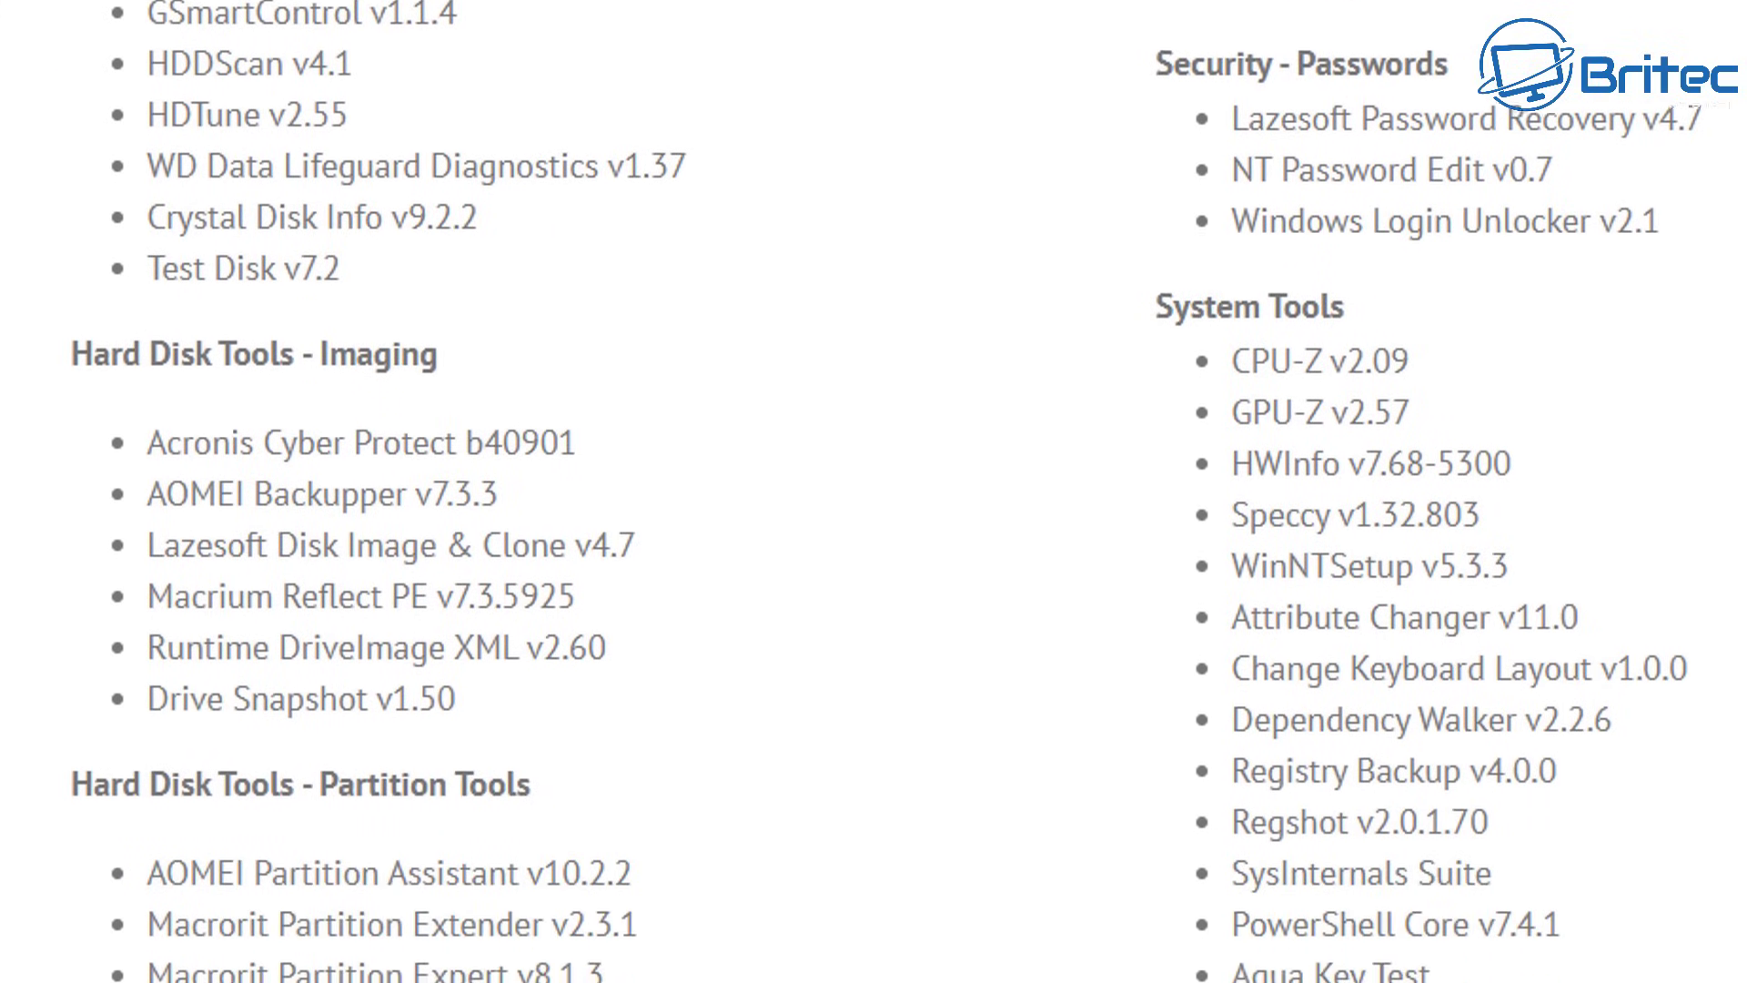
pyautogui.scroll(-3, 873, 491)
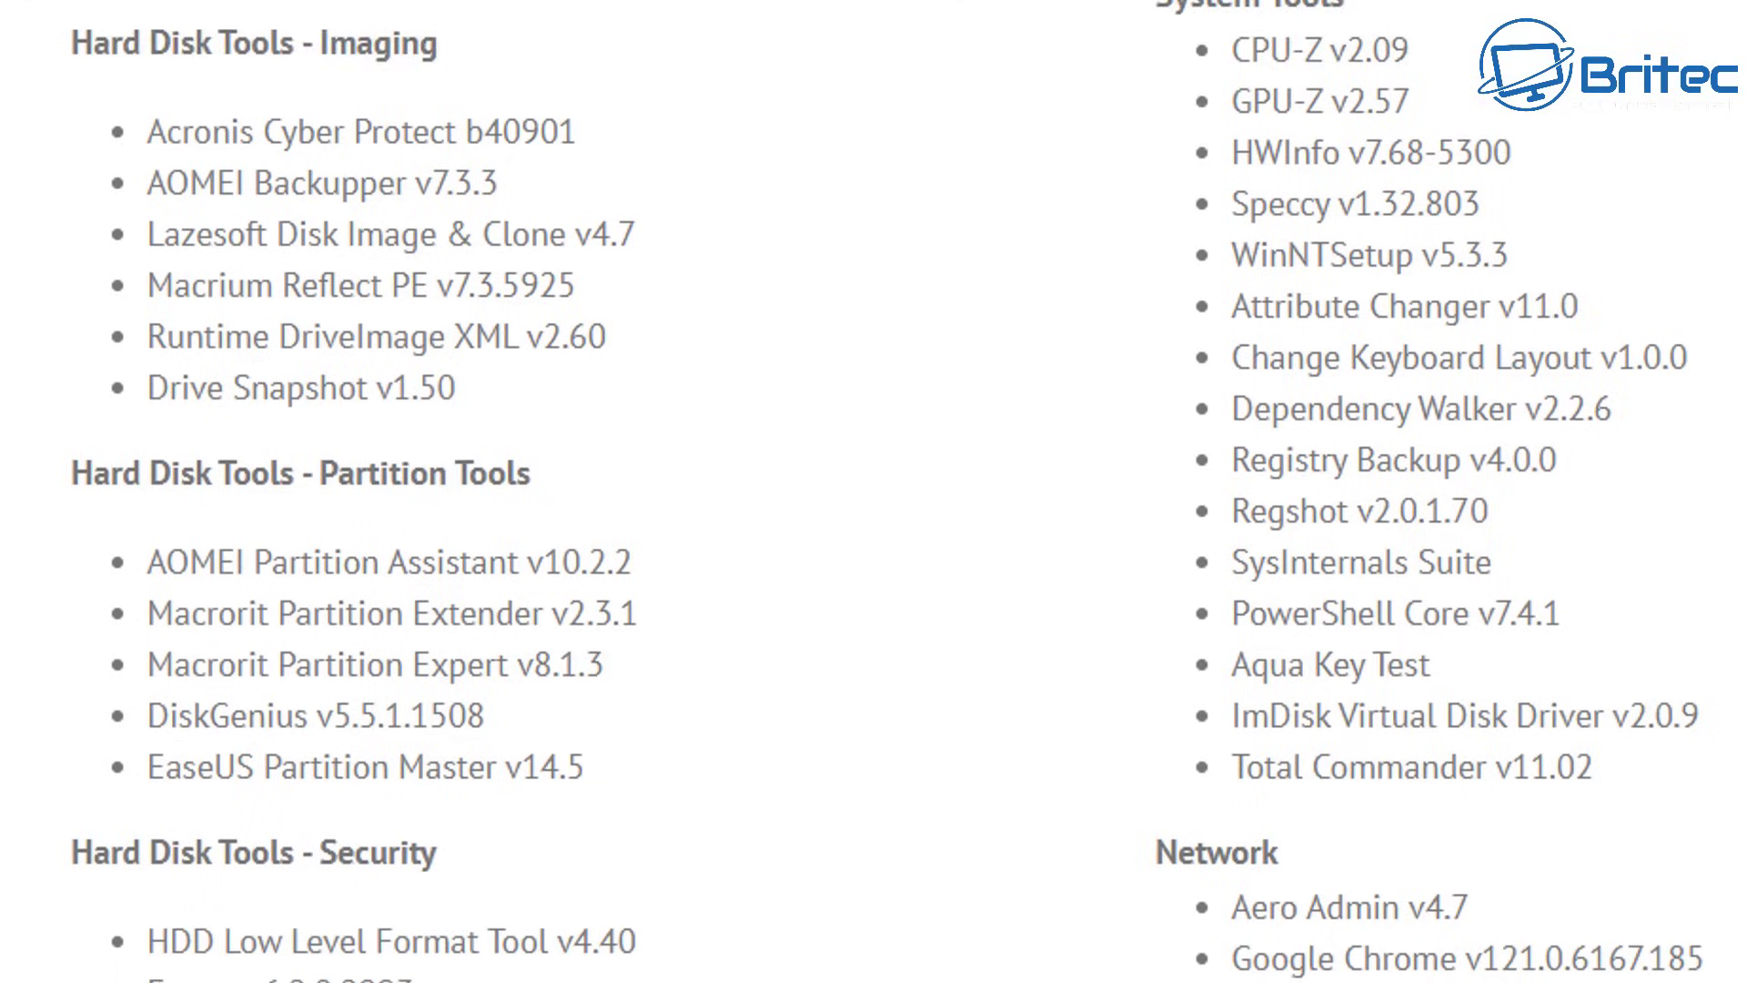
pyautogui.scroll(-3, 873, 491)
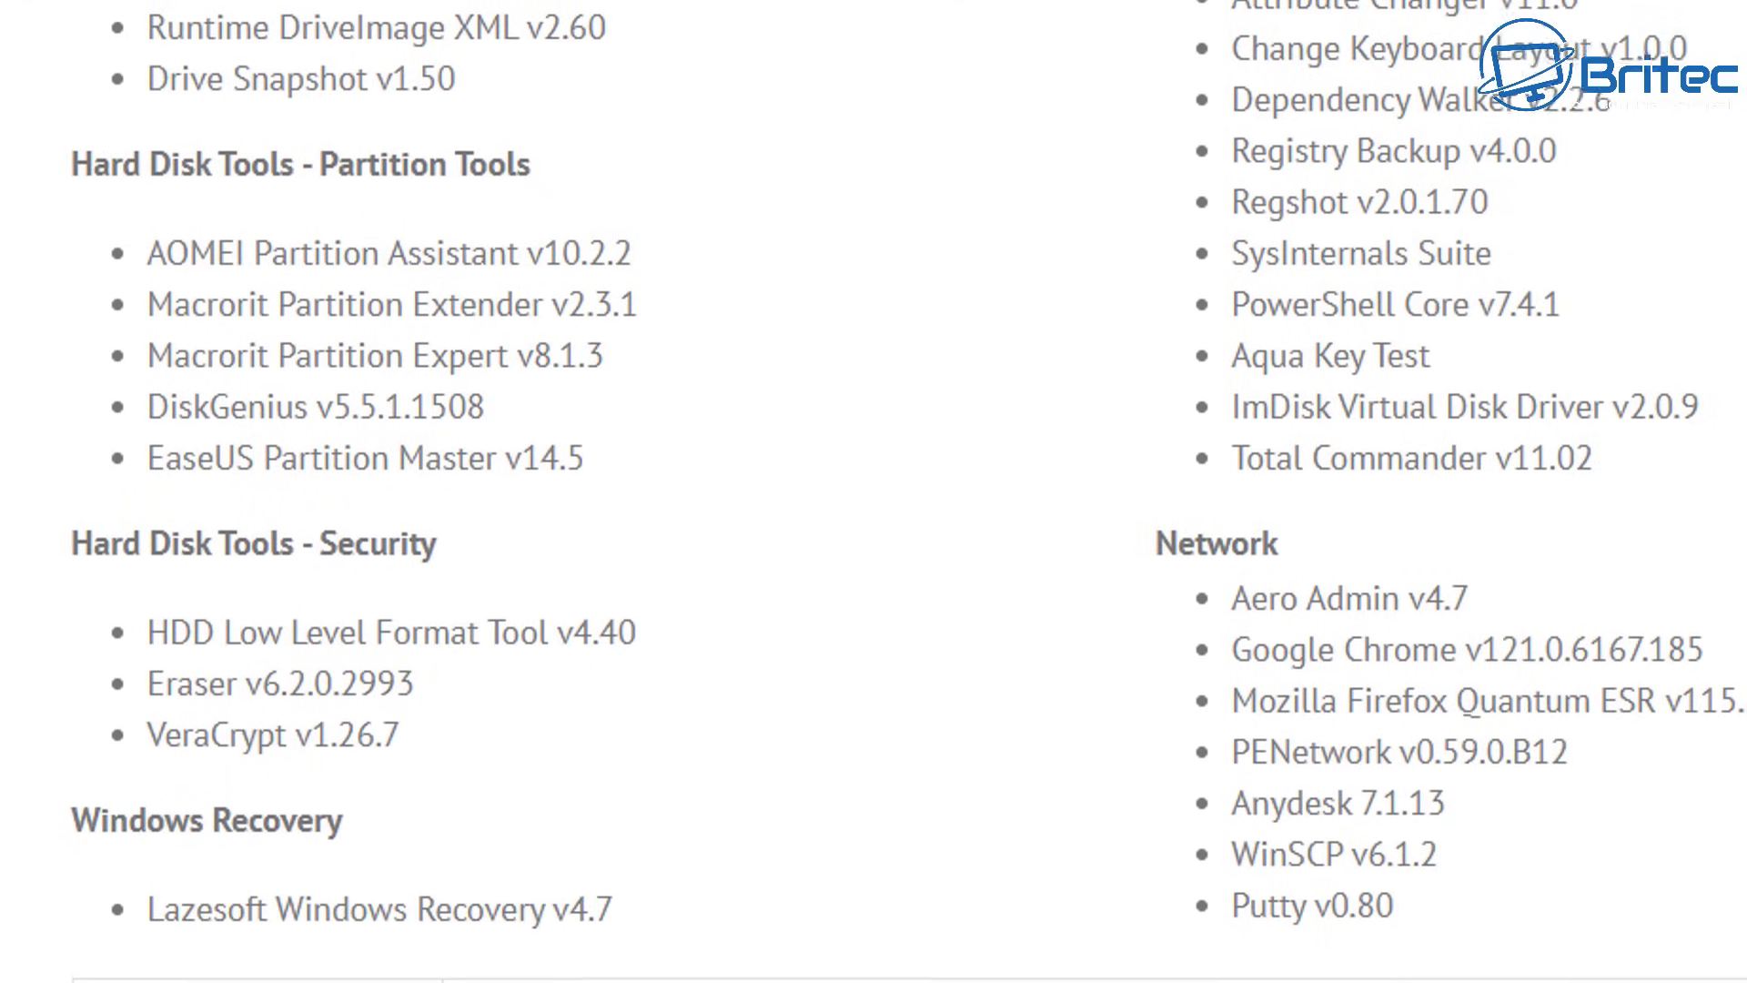
pyautogui.scroll(-1, 873, 492)
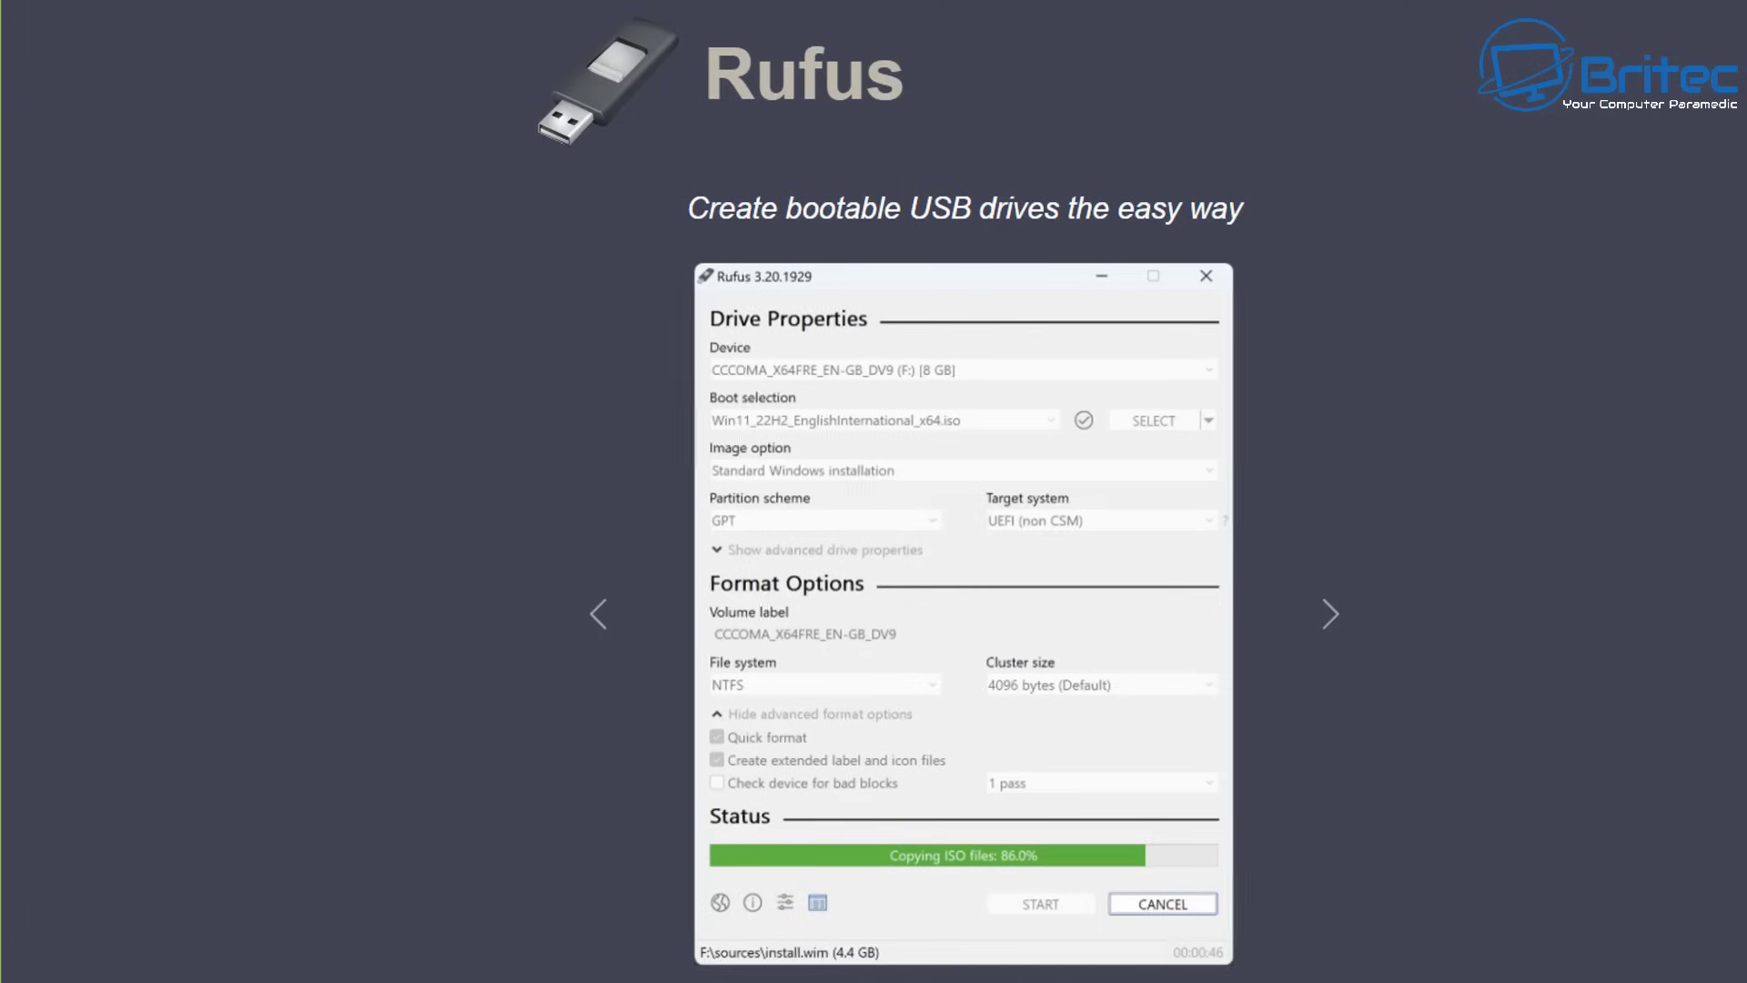
# Scroll the Rufus page to the Latest releases section listing rufus-4.7
pyautogui.scroll(-10, 964, 491)
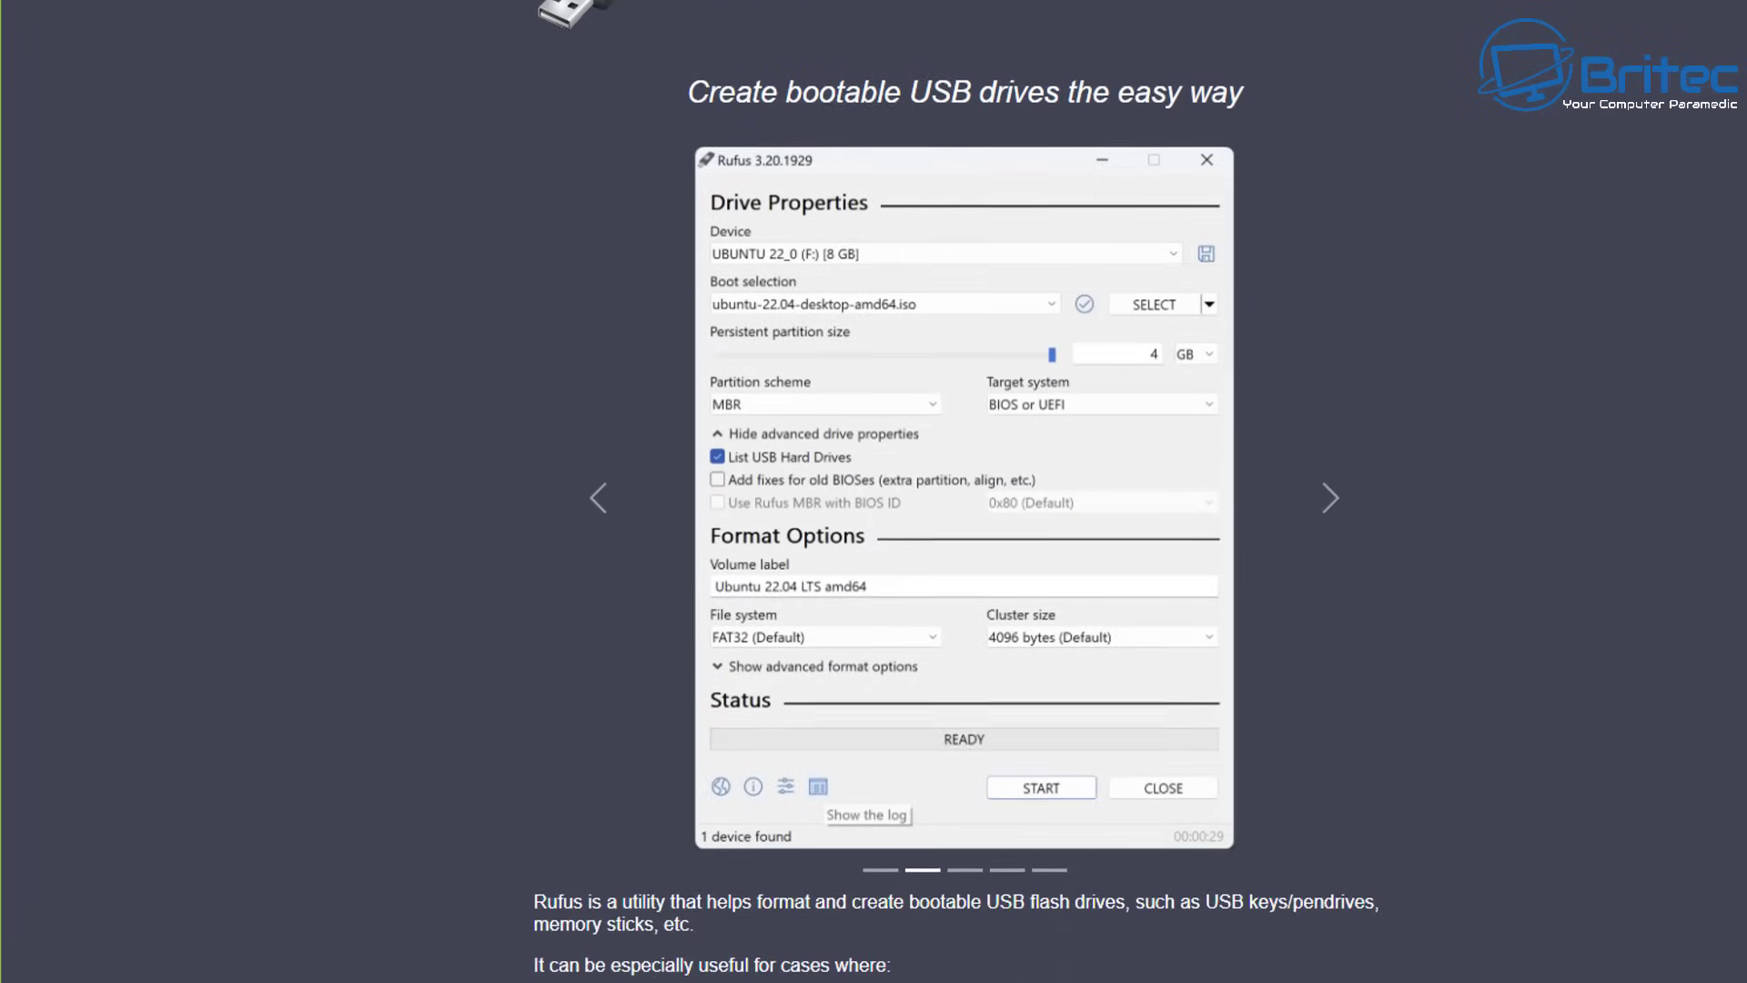
pyautogui.scroll(-6, 964, 492)
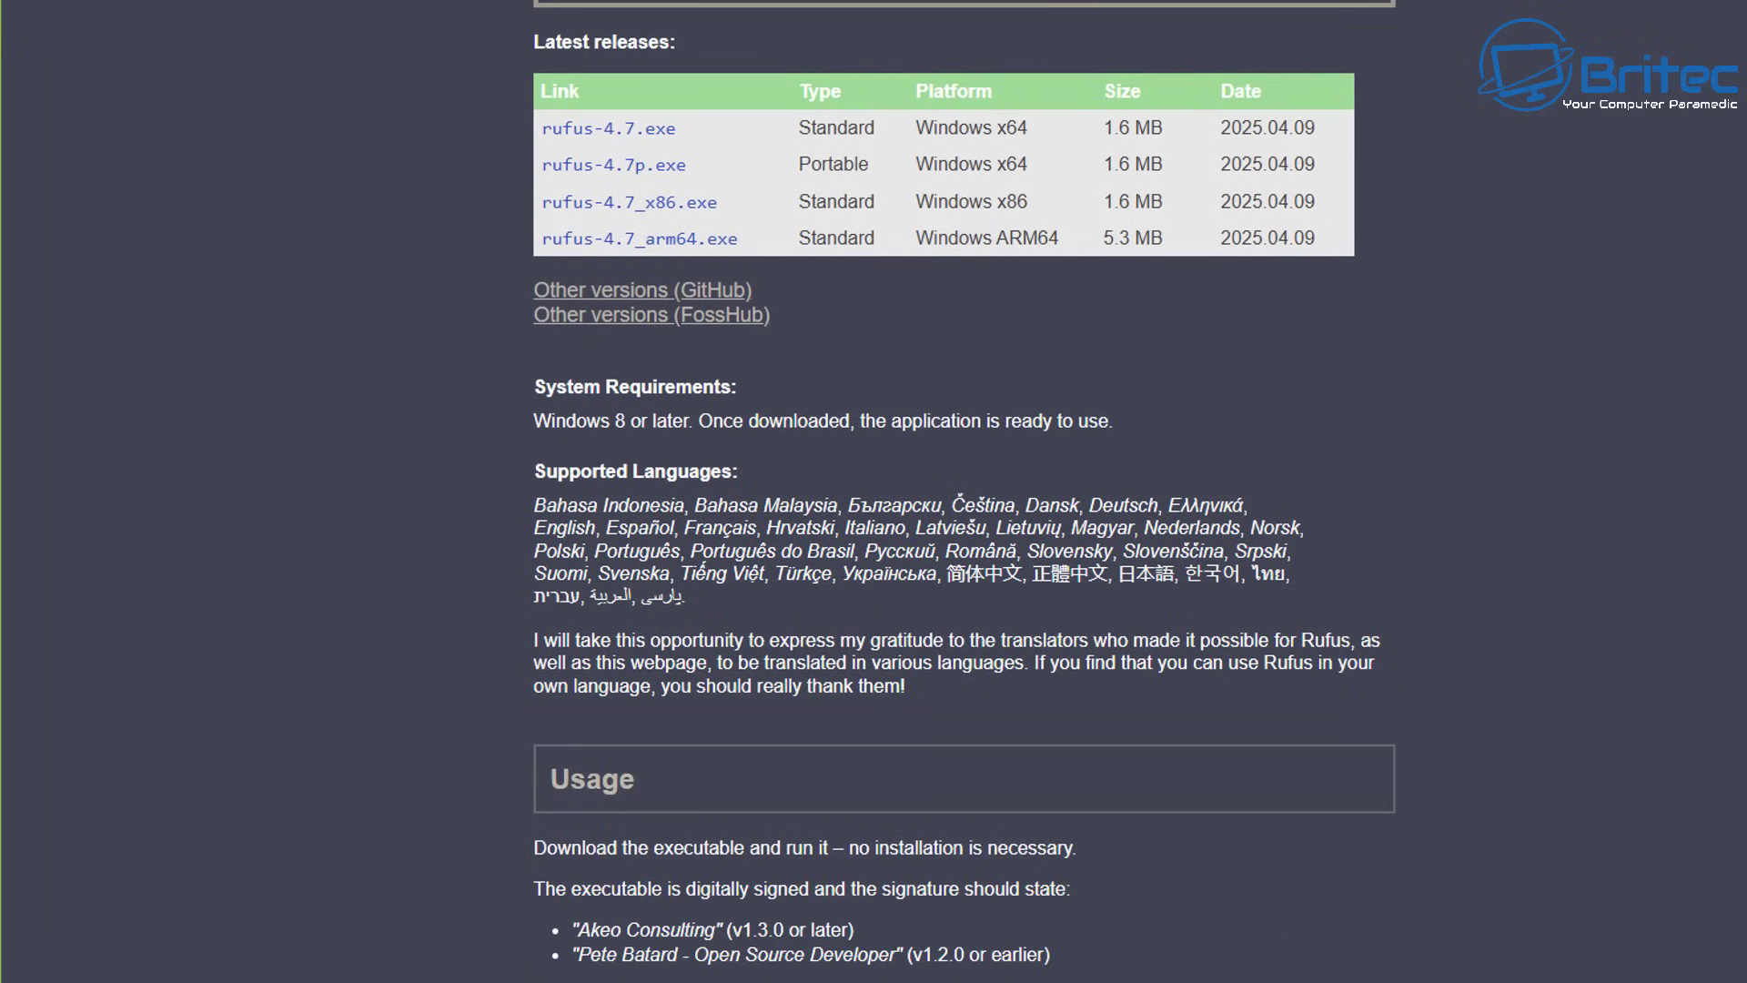
pyautogui.scroll(1, 964, 492)
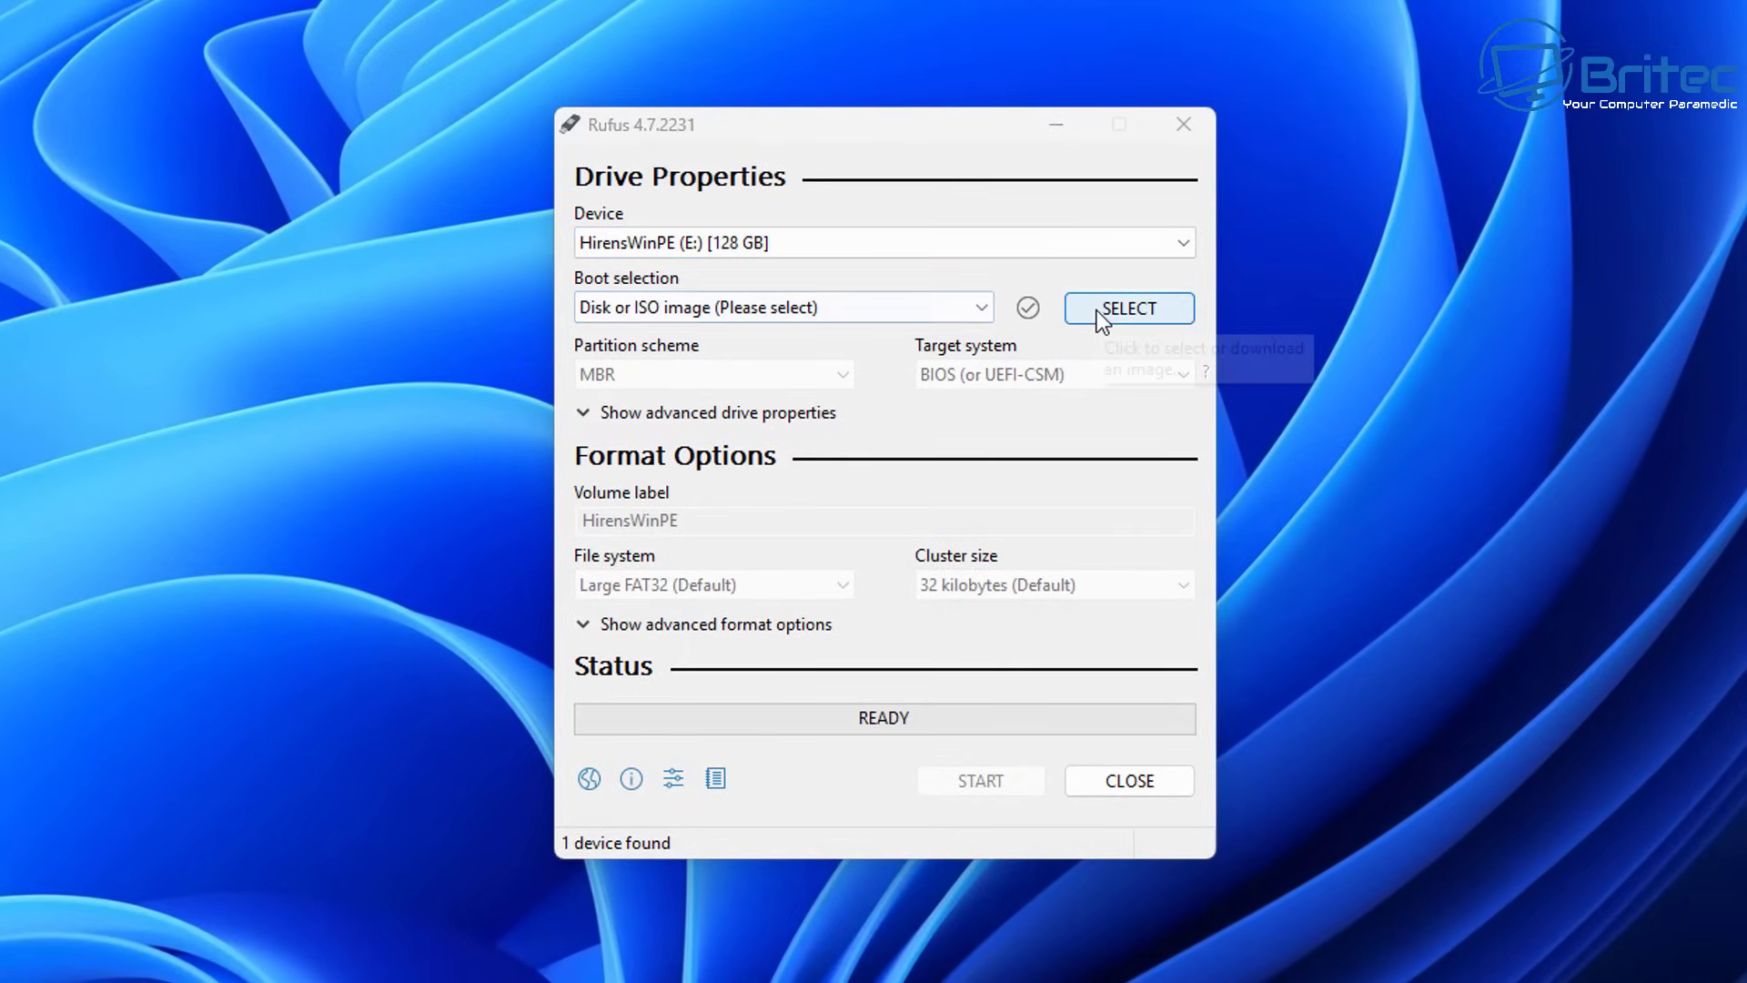
# Load HBCD_PE_x64.iso from Downloads as the boot image
pyautogui.click(1095, 309)
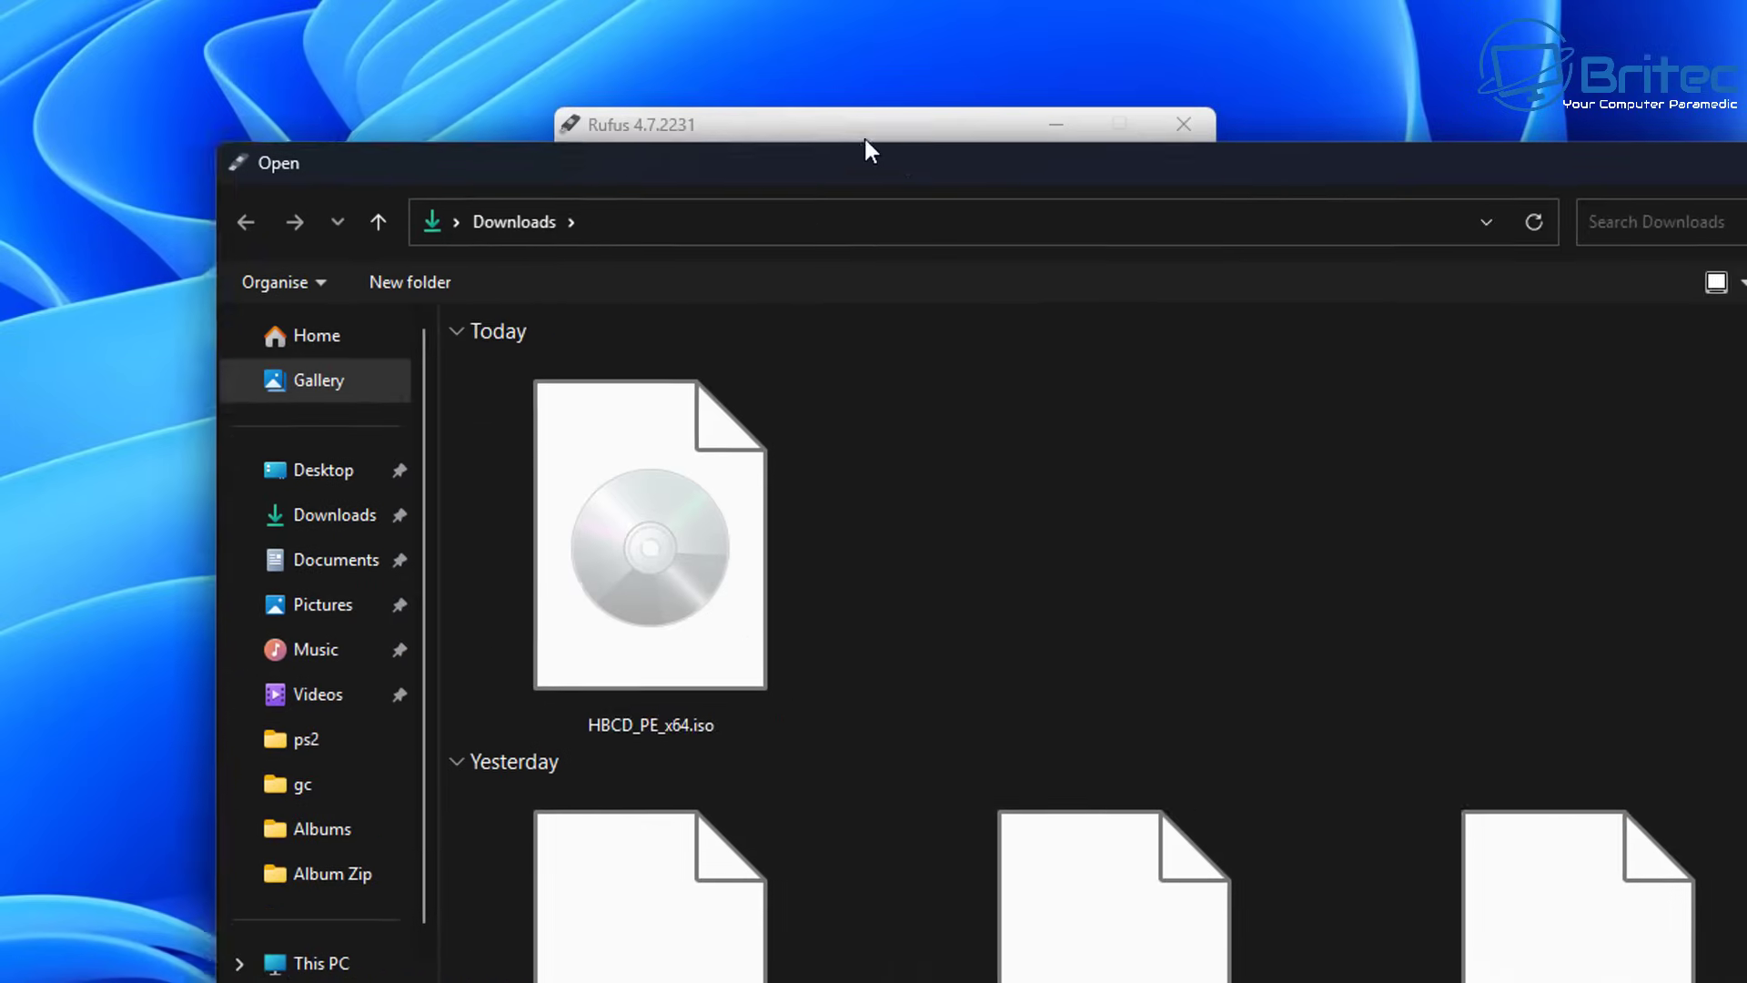
pyautogui.moveTo(865, 143); pyautogui.dragTo(811, 84)
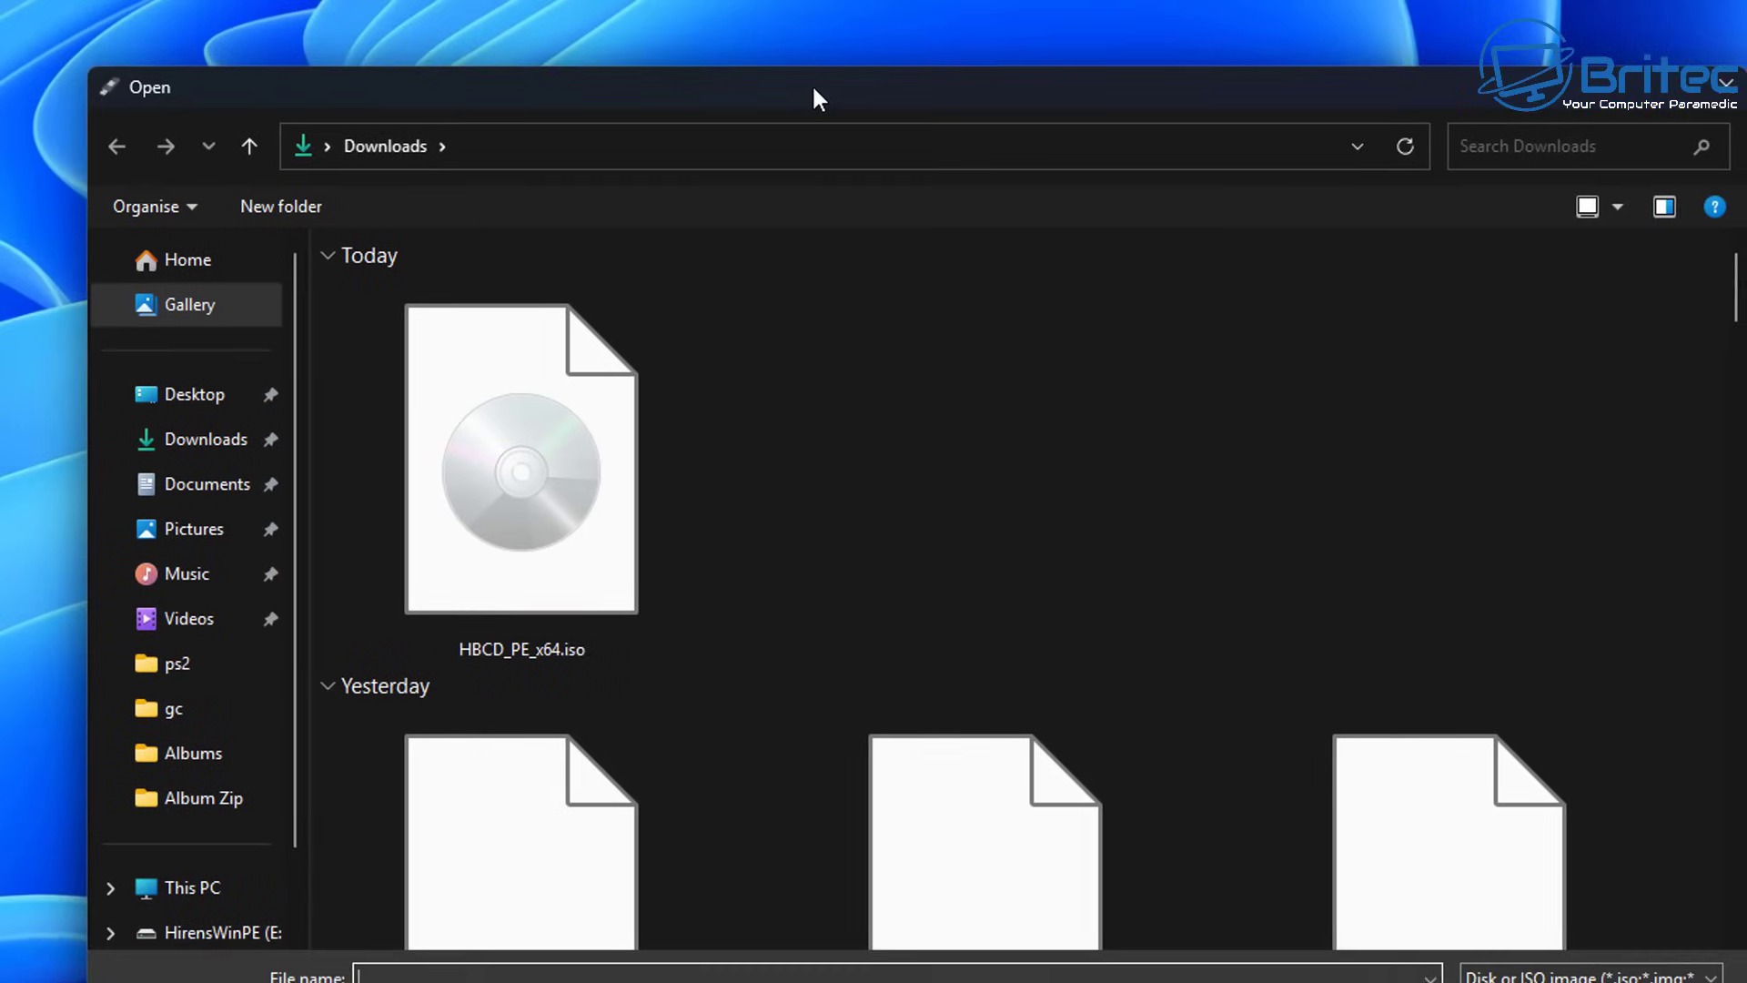
pyautogui.click(559, 481)
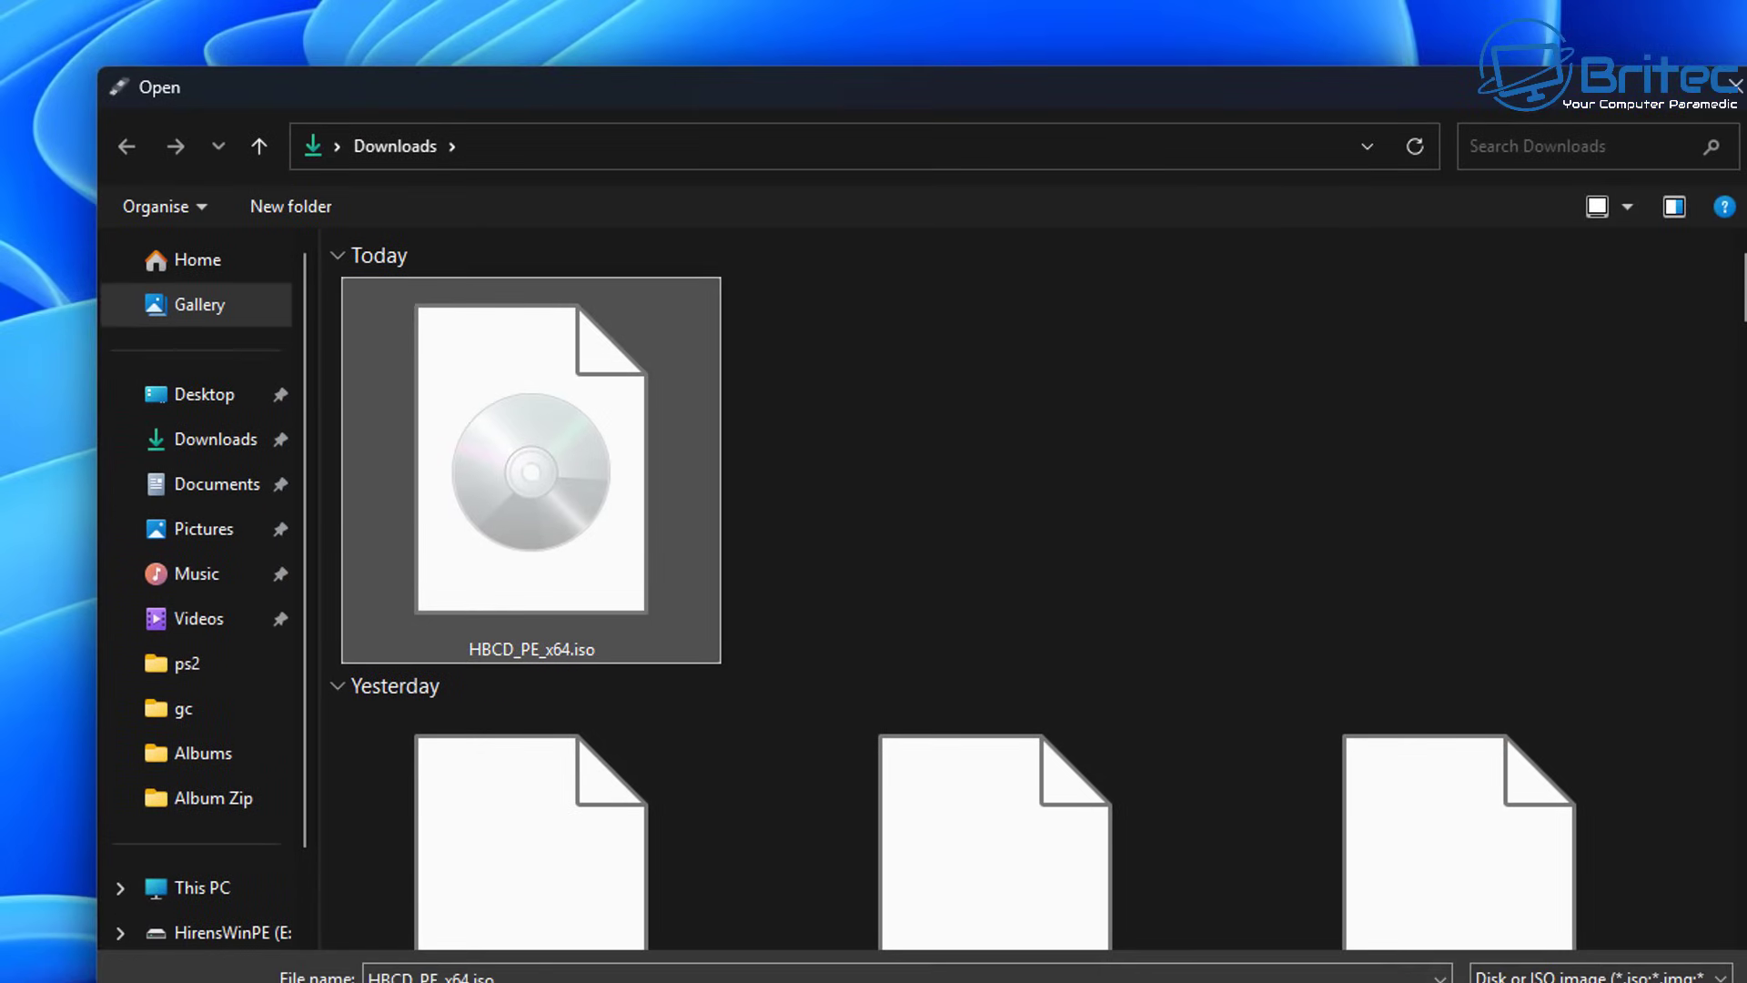
pyautogui.doubleClick(710, 619)
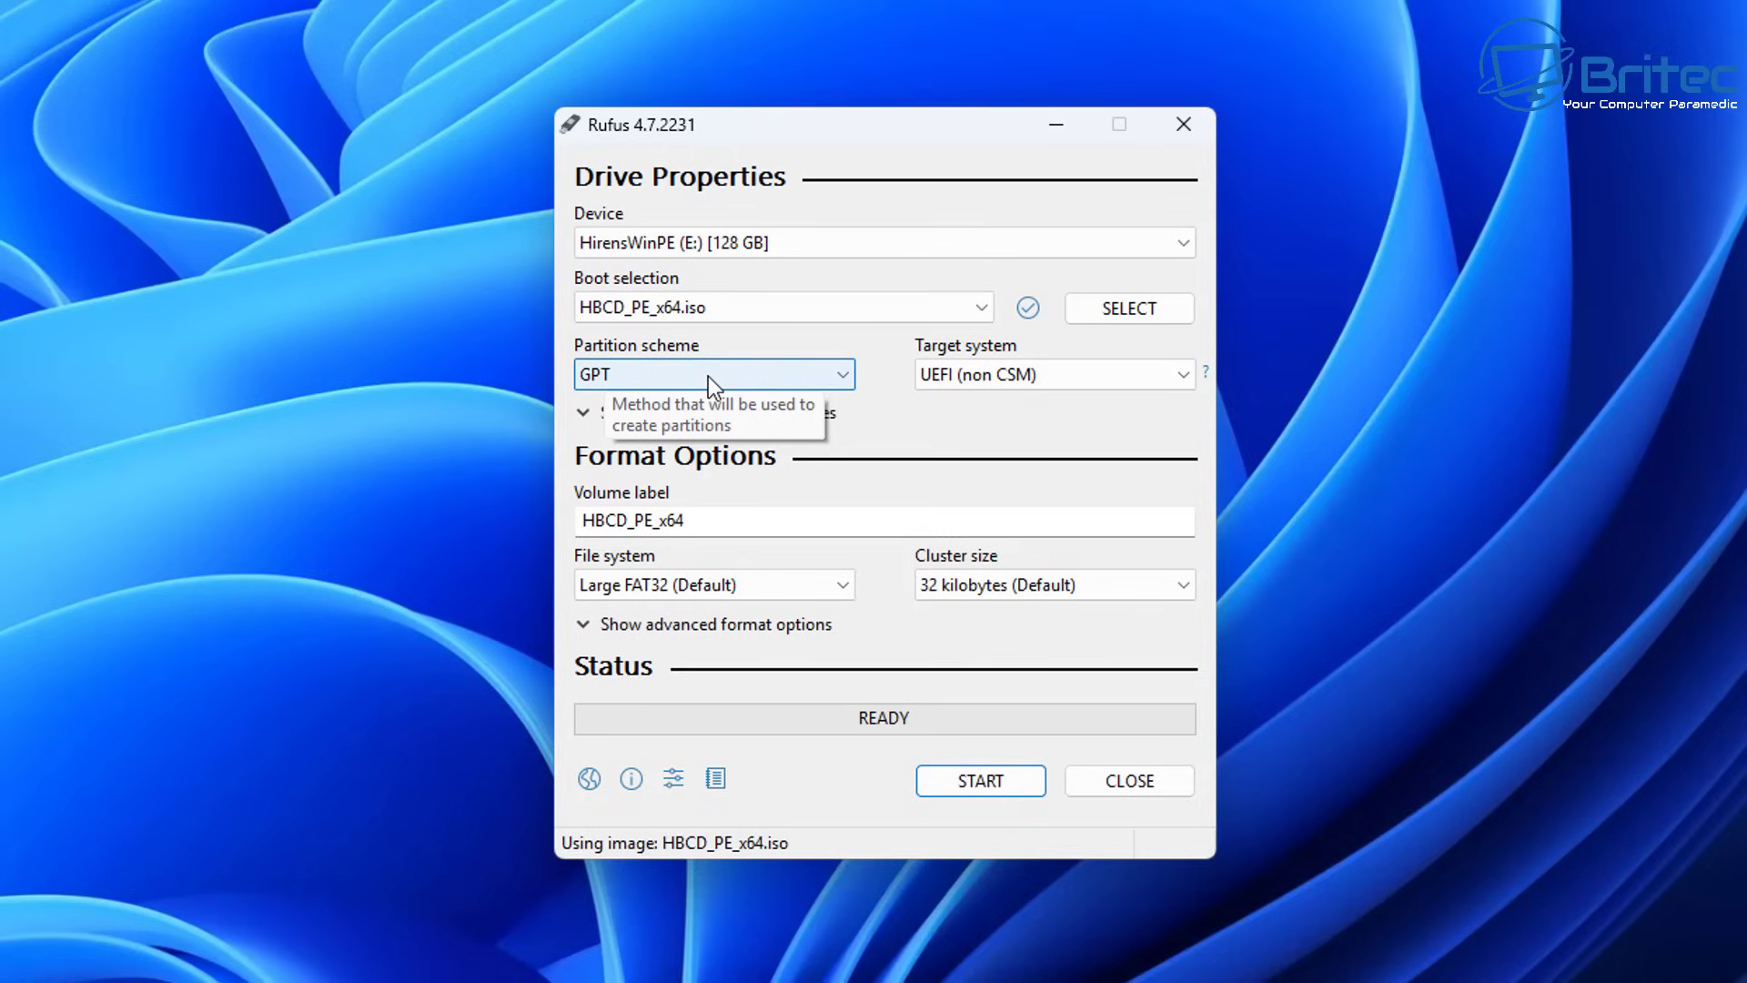
# Switch the partition scheme to MBR and start writing the USB drive
pyautogui.click(842, 375)
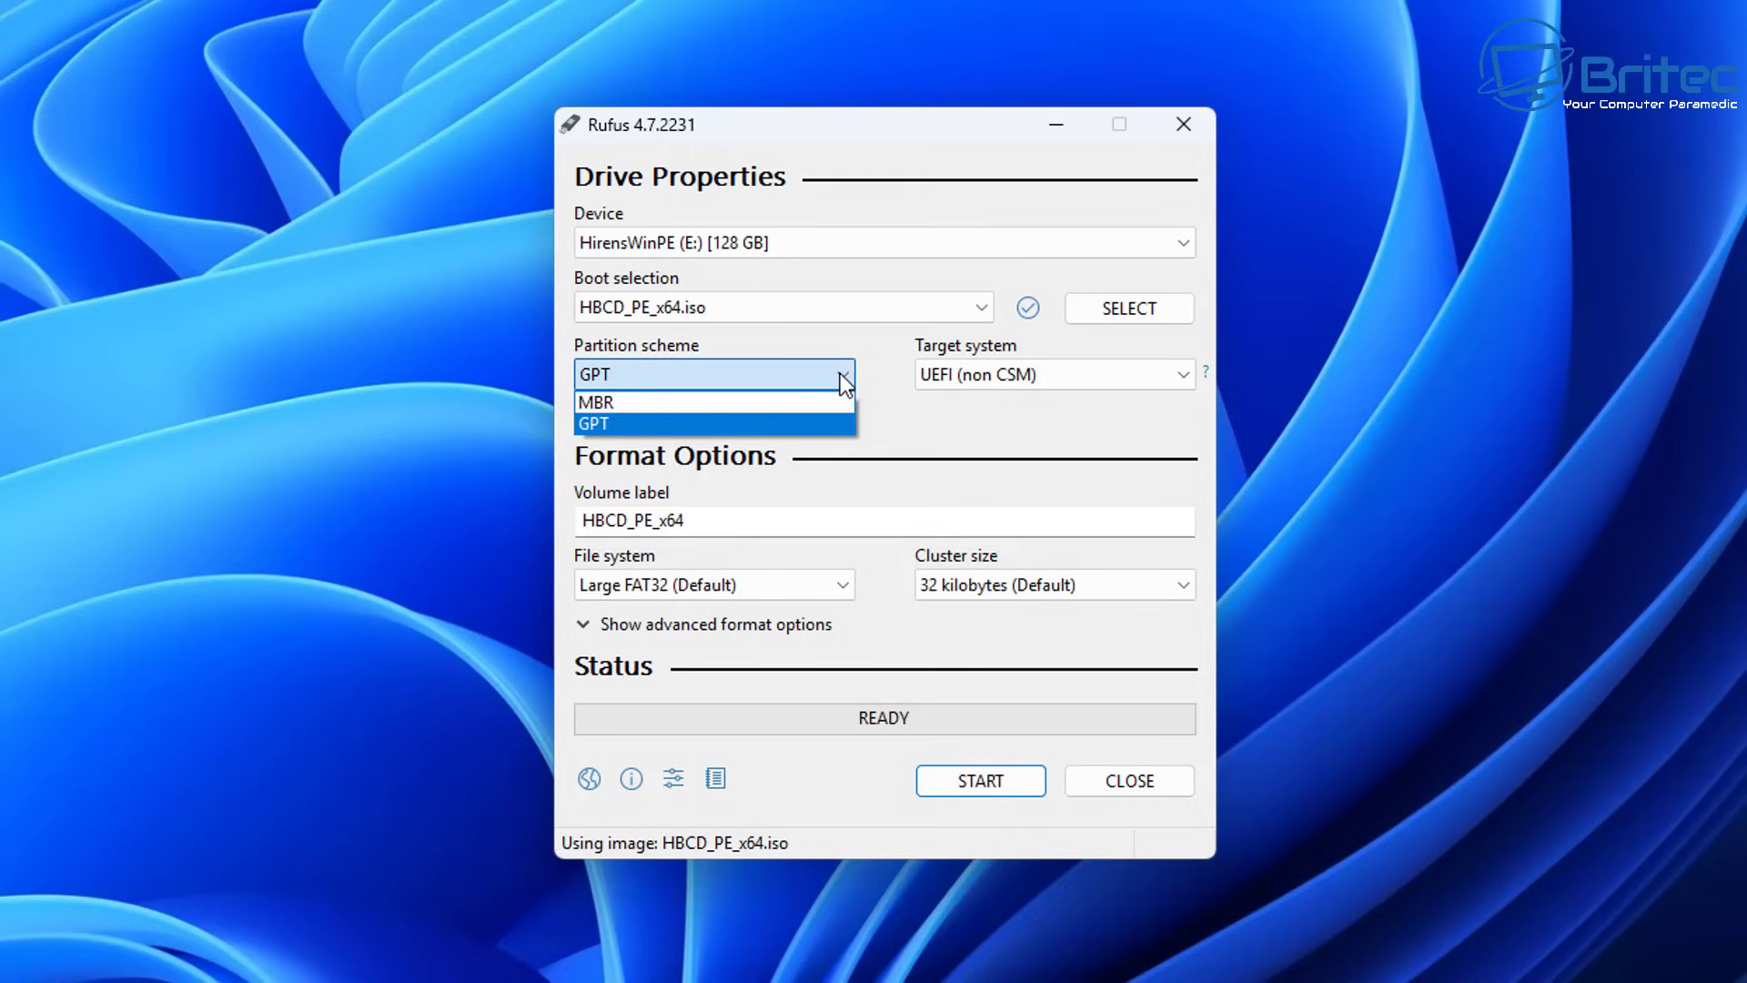
pyautogui.click(755, 401)
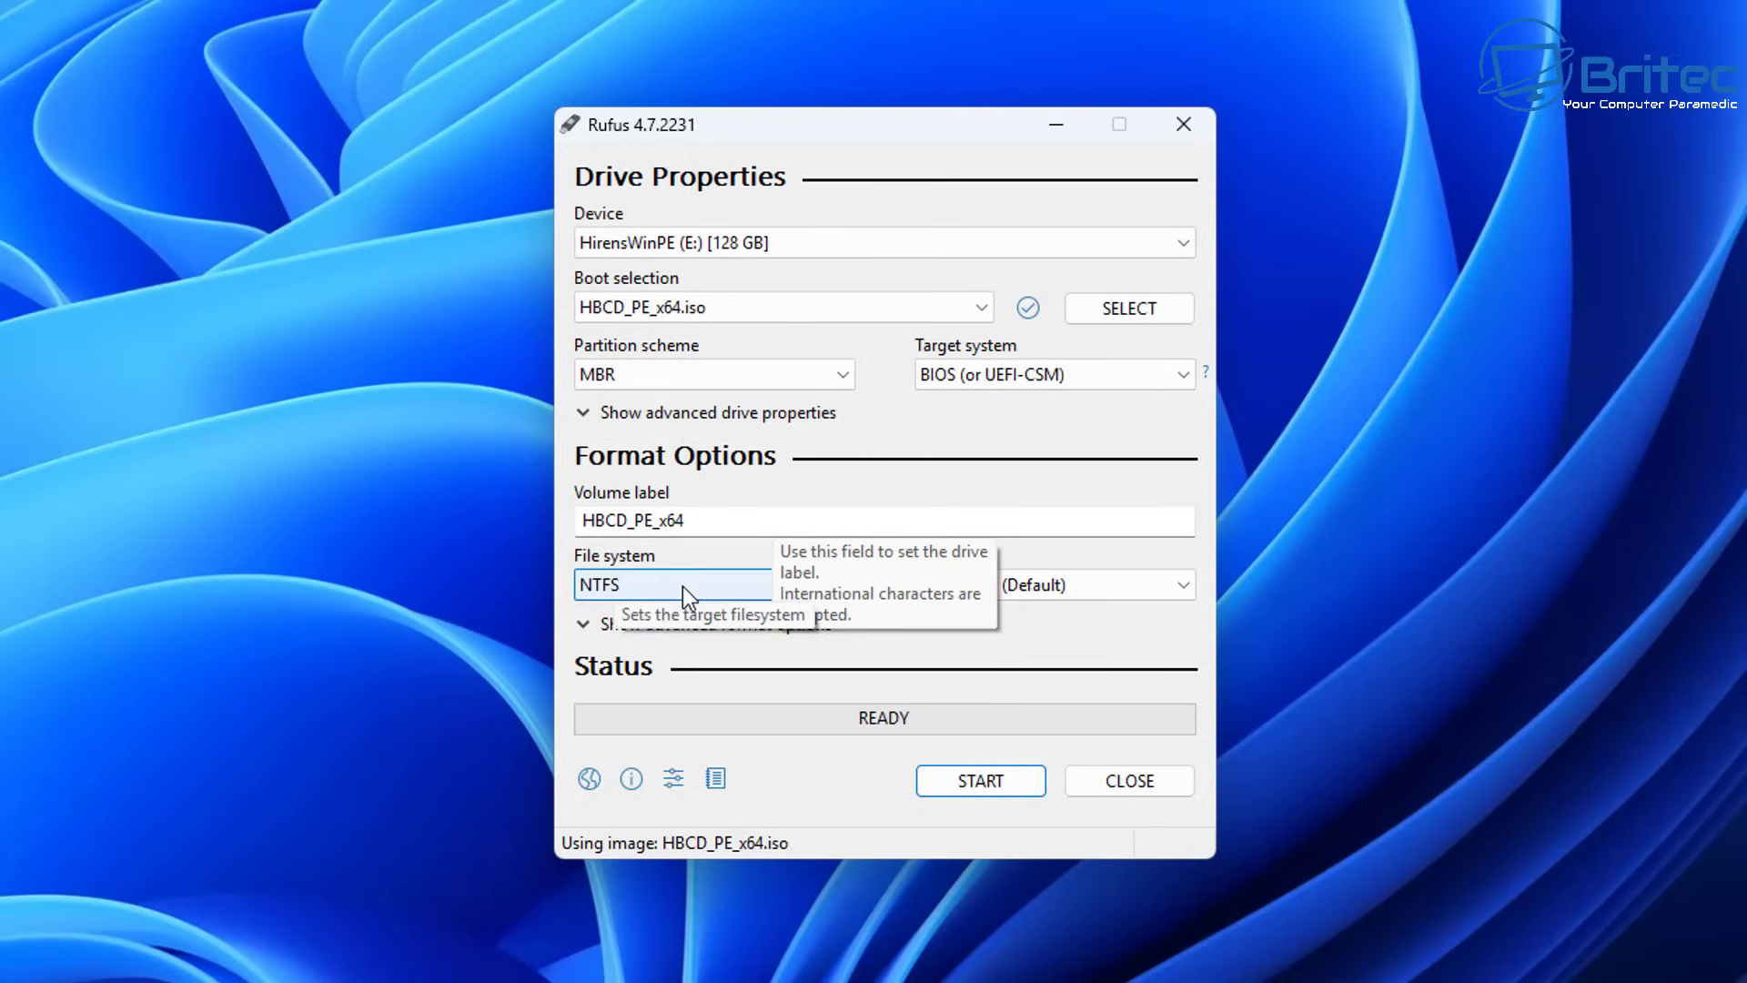
pyautogui.click(985, 788)
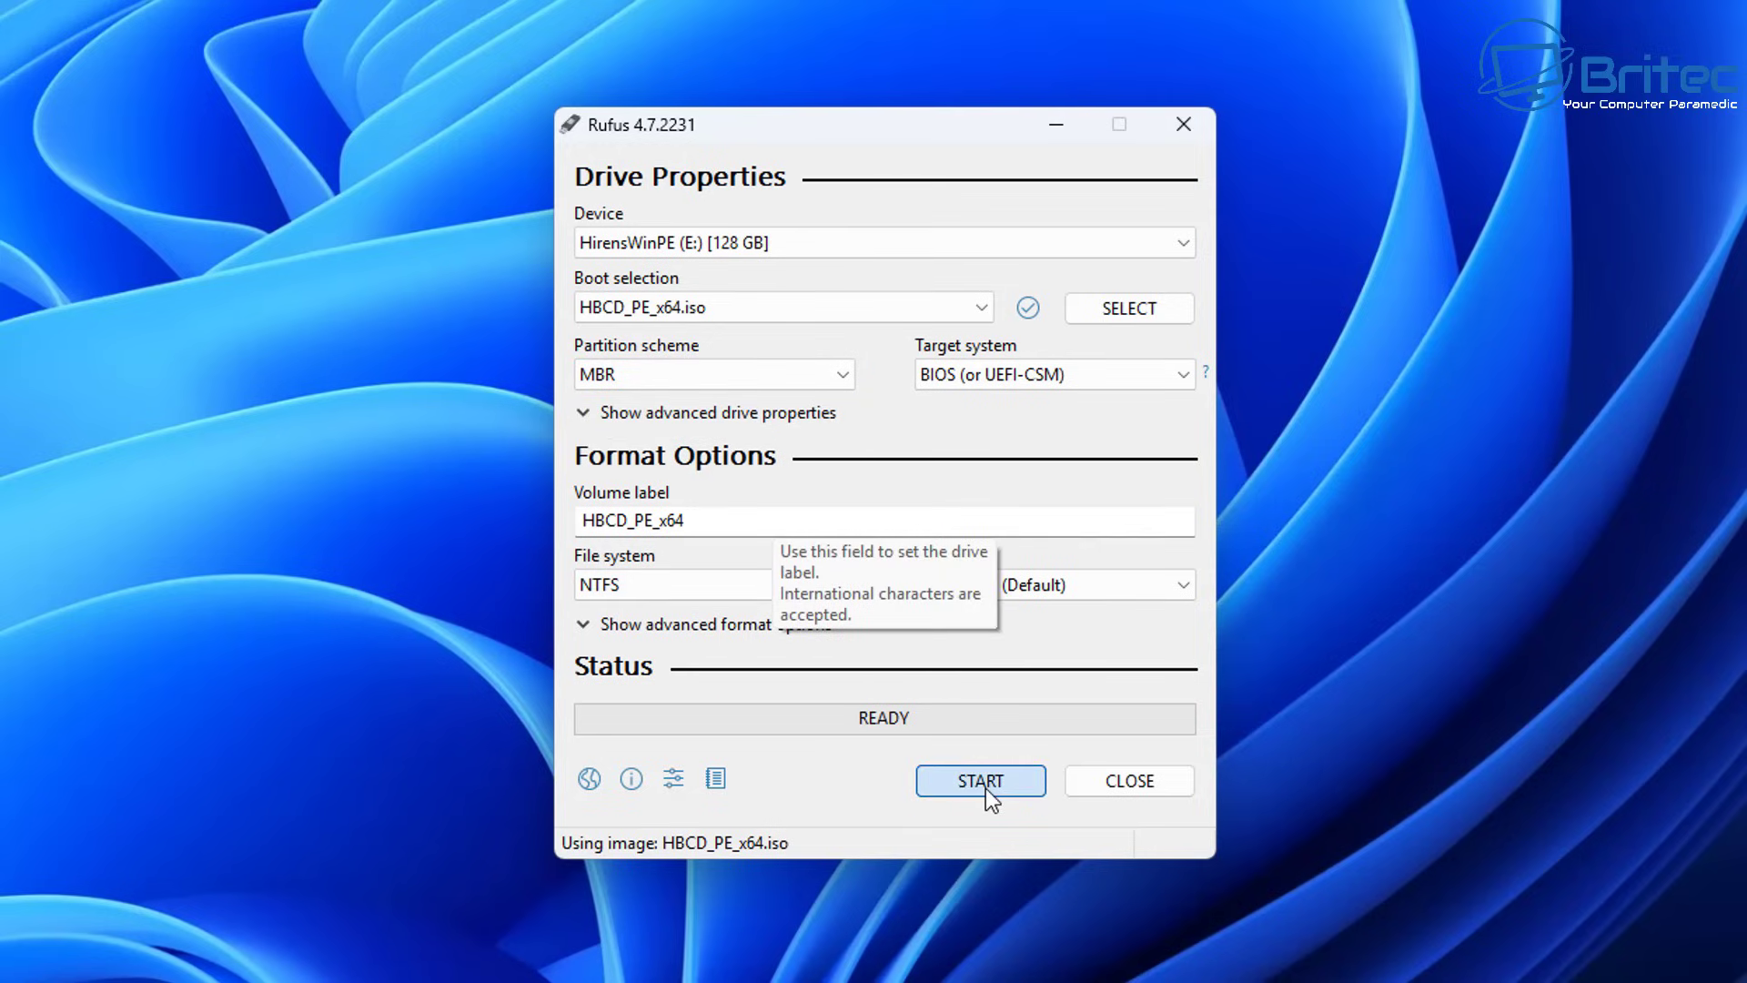
# Accept the revoked UEFI bootloader warning and confirm erasing all data on HirensWinPE
pyautogui.moveTo(927, 233); pyautogui.dragTo(881, 319)
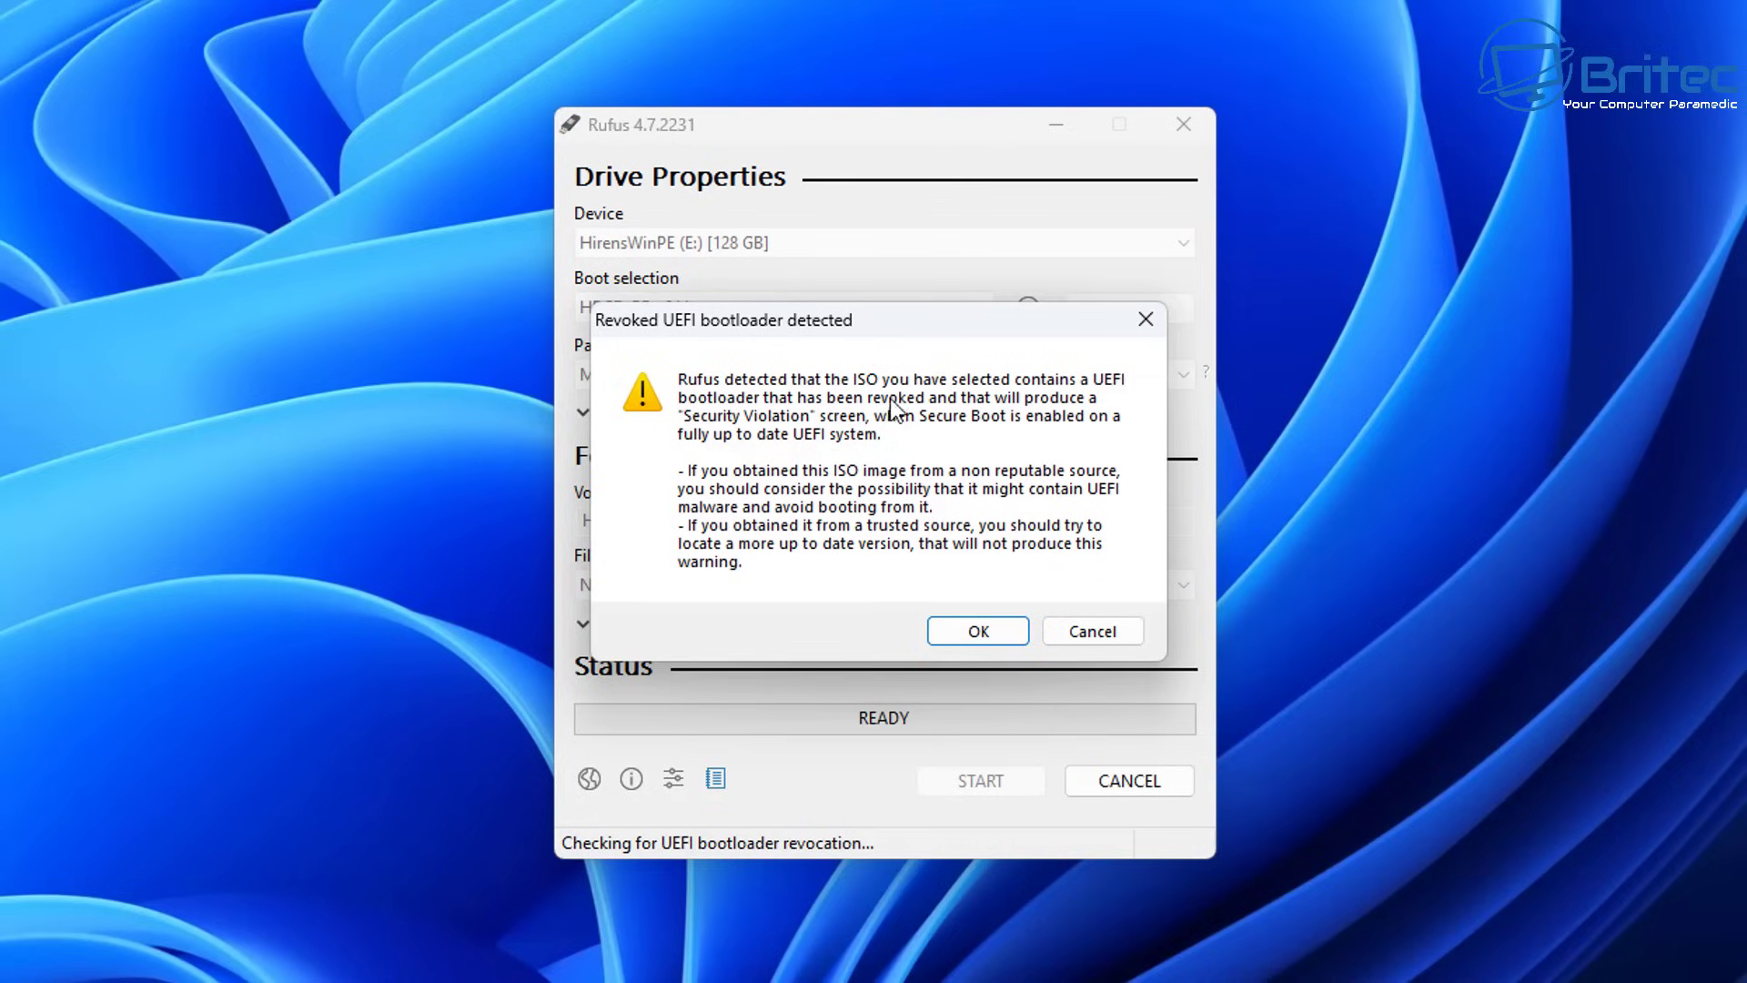
pyautogui.click(976, 634)
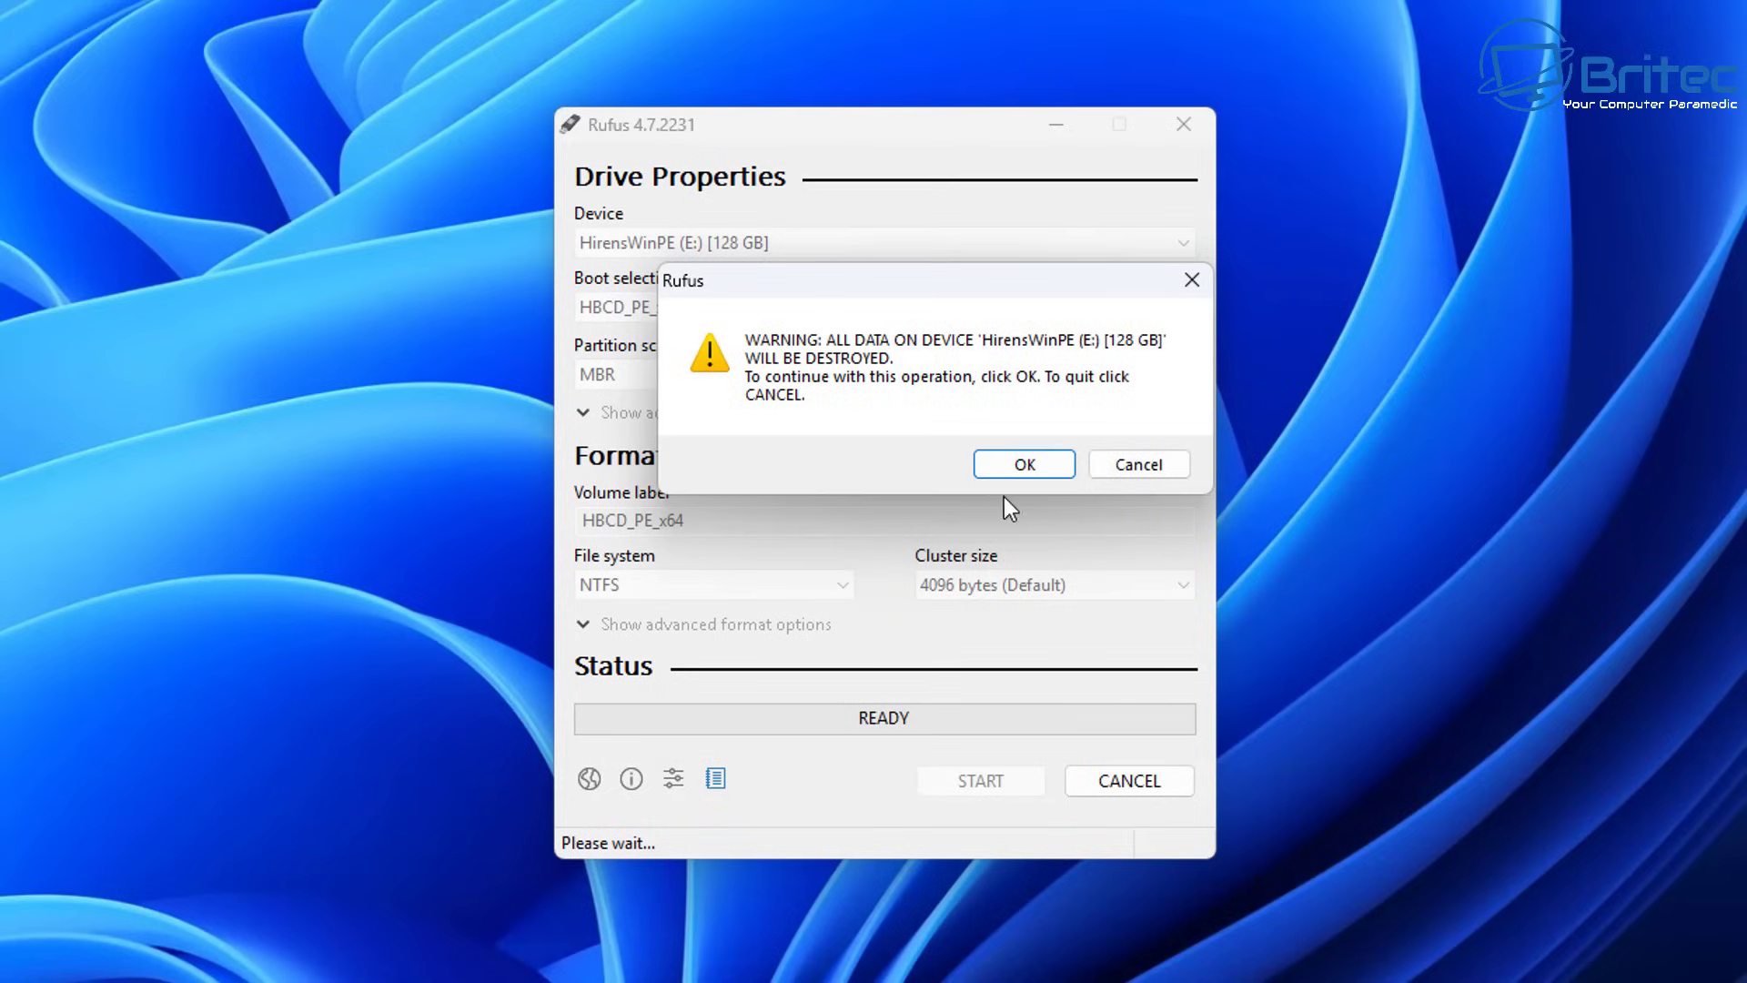
pyautogui.click(1020, 463)
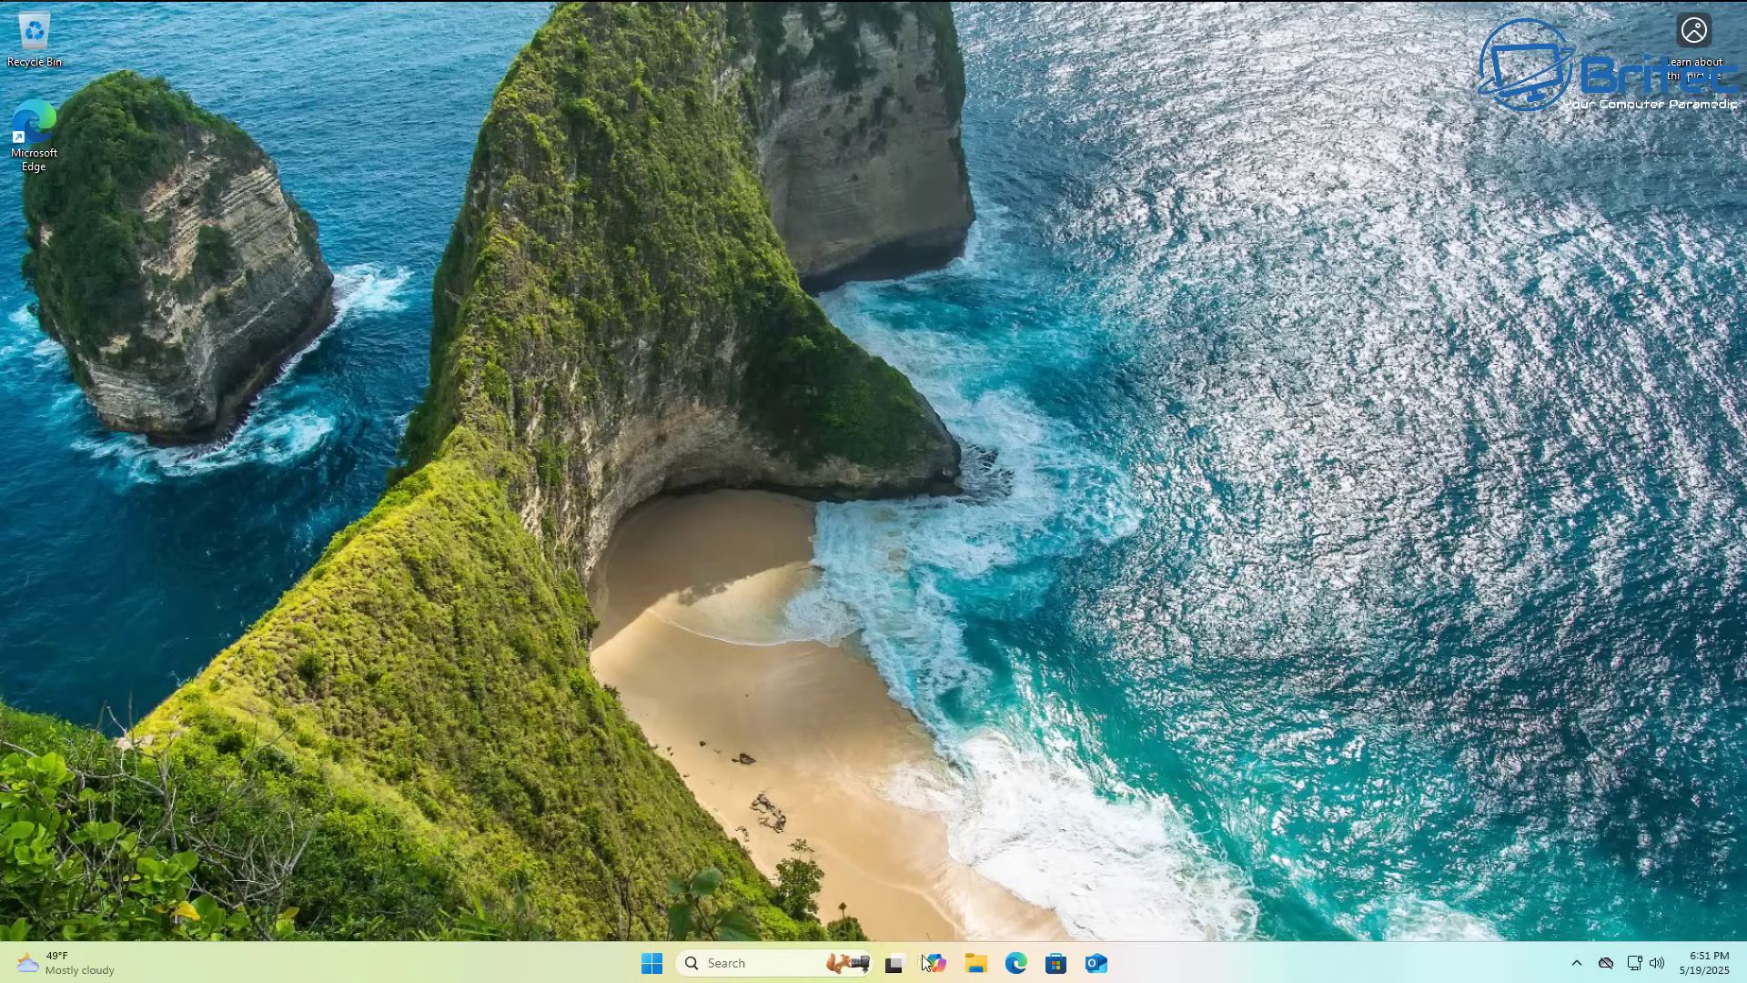
# Browse the Documents, Videos and Pictures folders from Home, then close the window
pyautogui.click(979, 964)
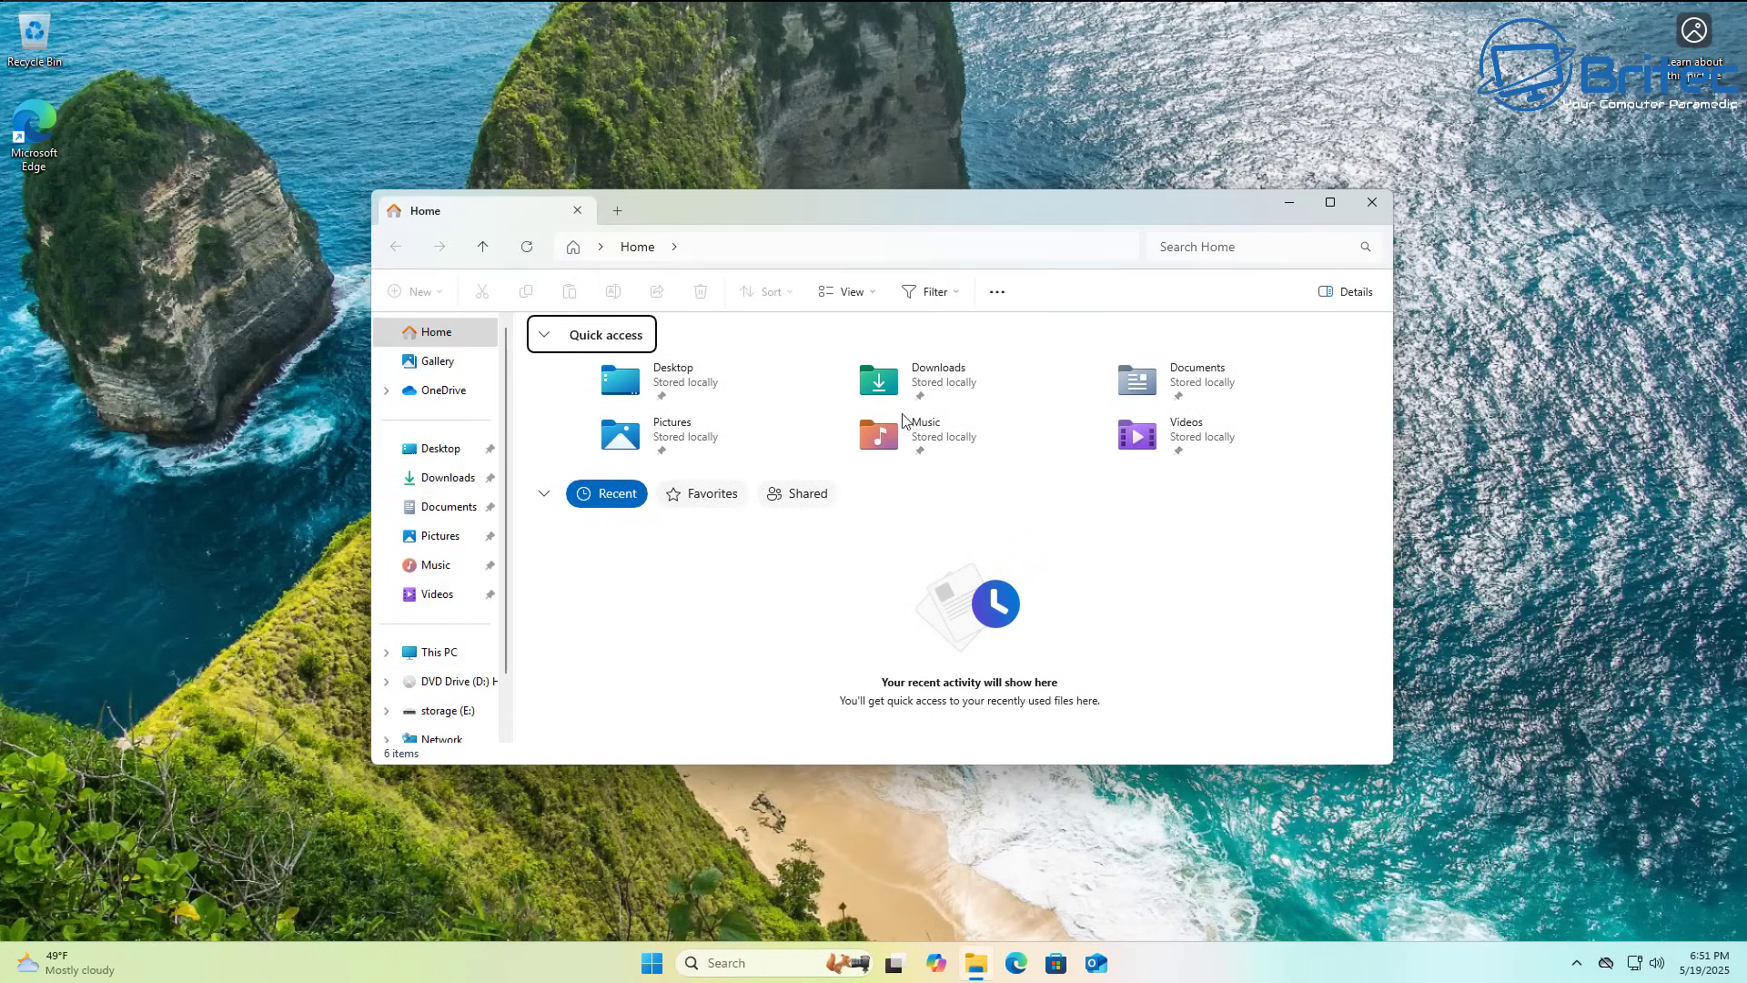
pyautogui.click(1220, 387)
pyautogui.doubleClick(1218, 386)
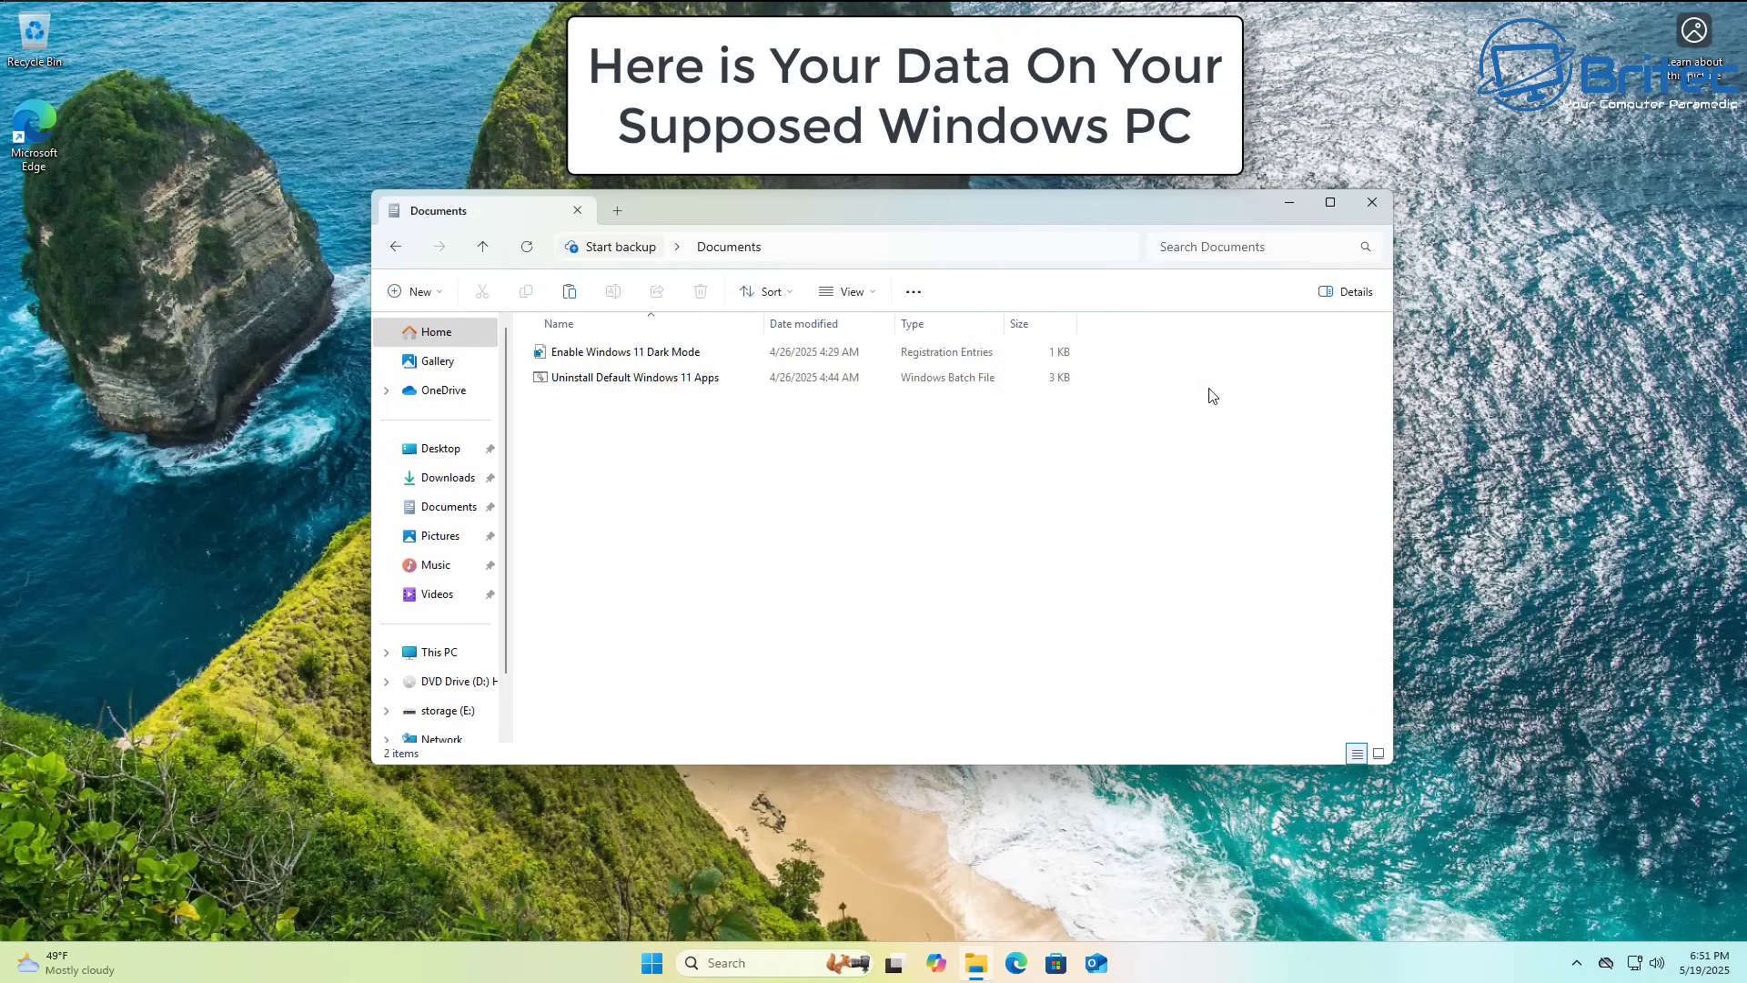
pyautogui.click(391, 252)
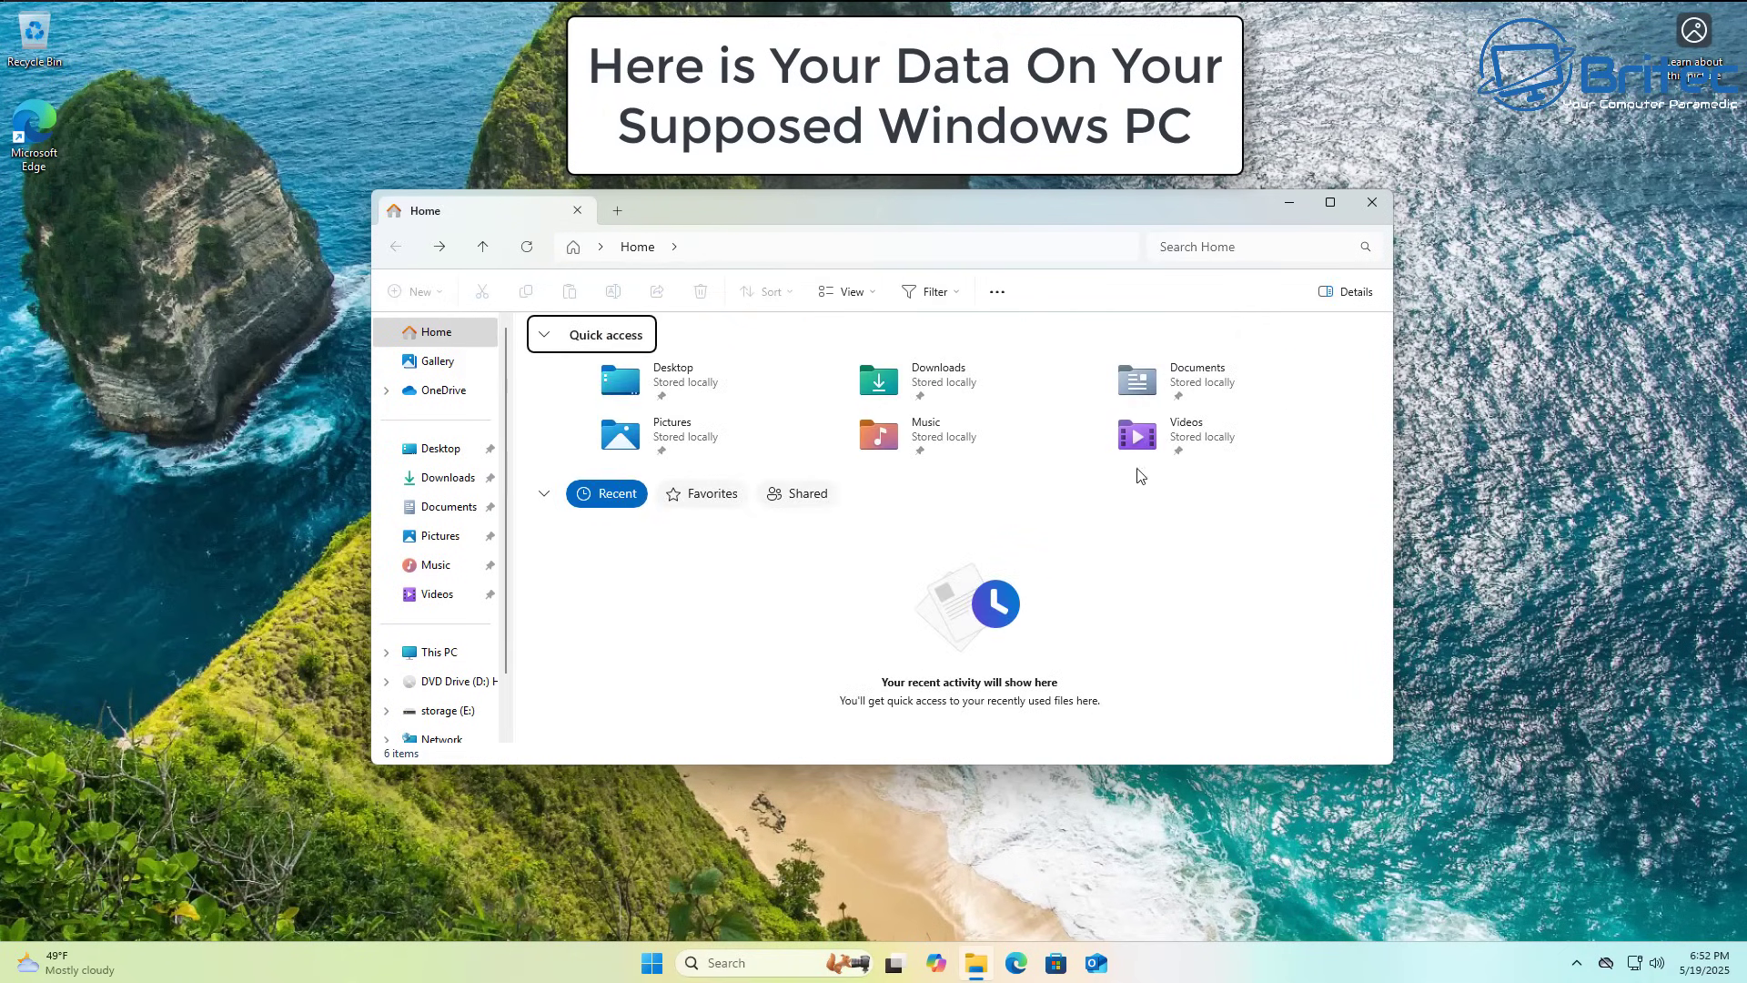
pyautogui.doubleClick(1218, 437)
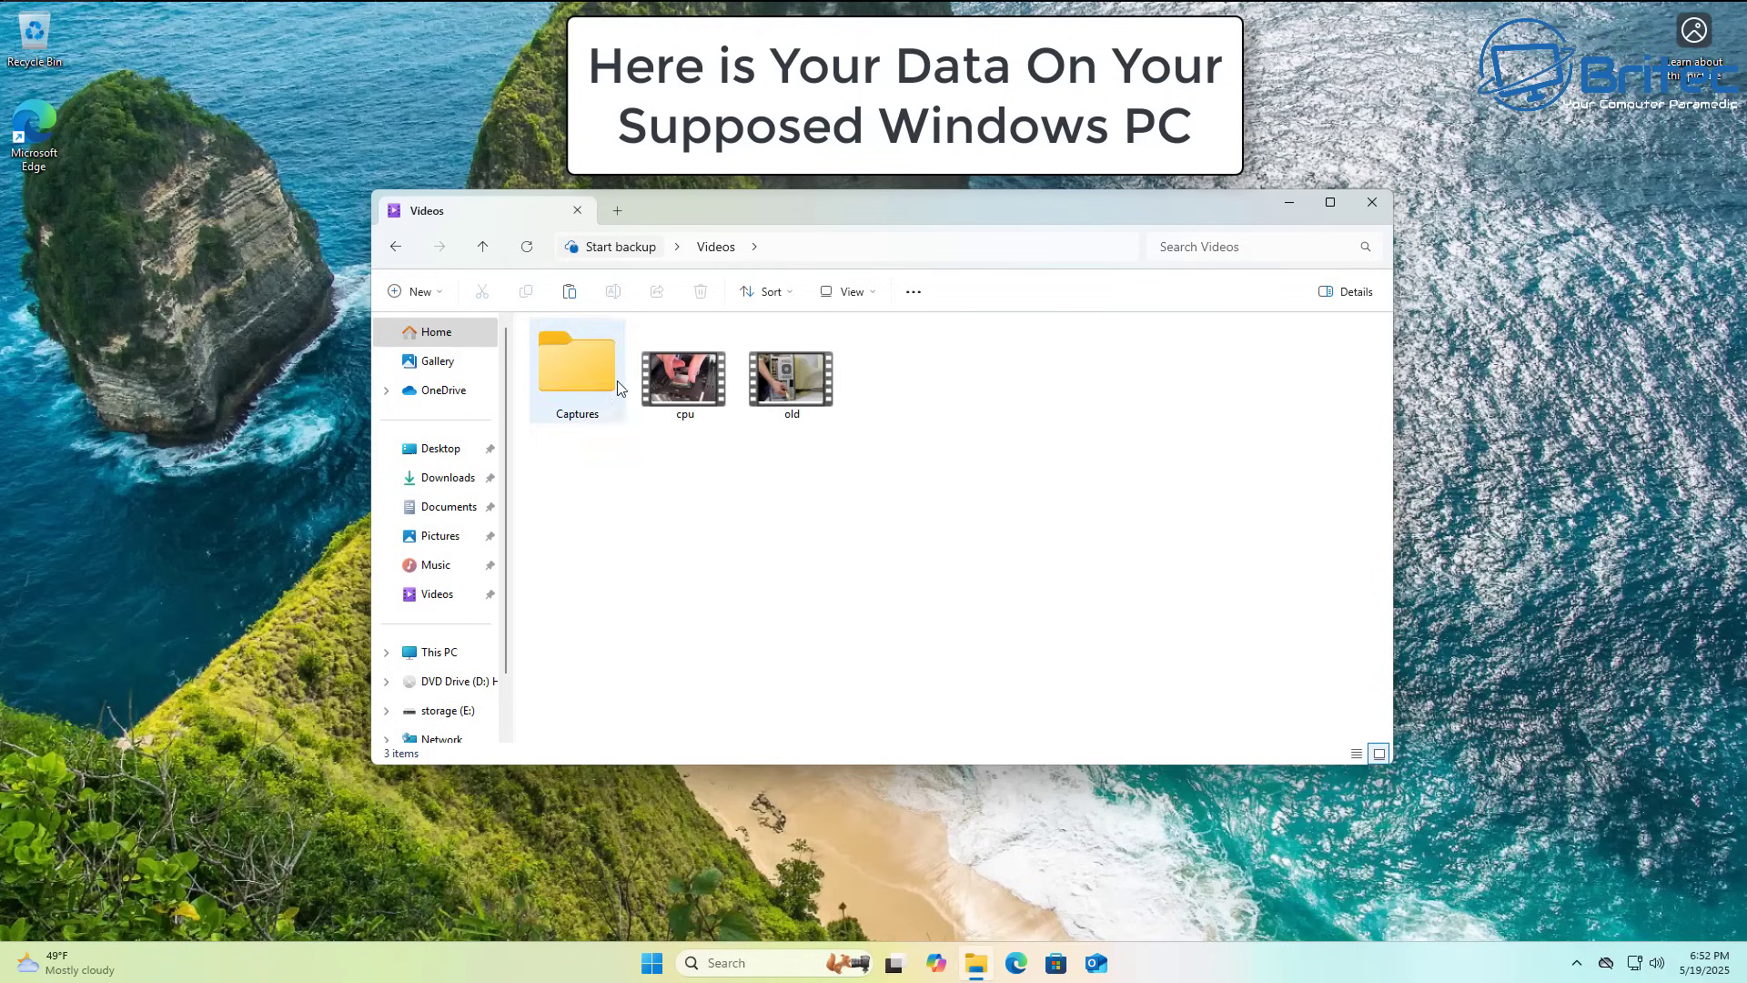
pyautogui.click(396, 244)
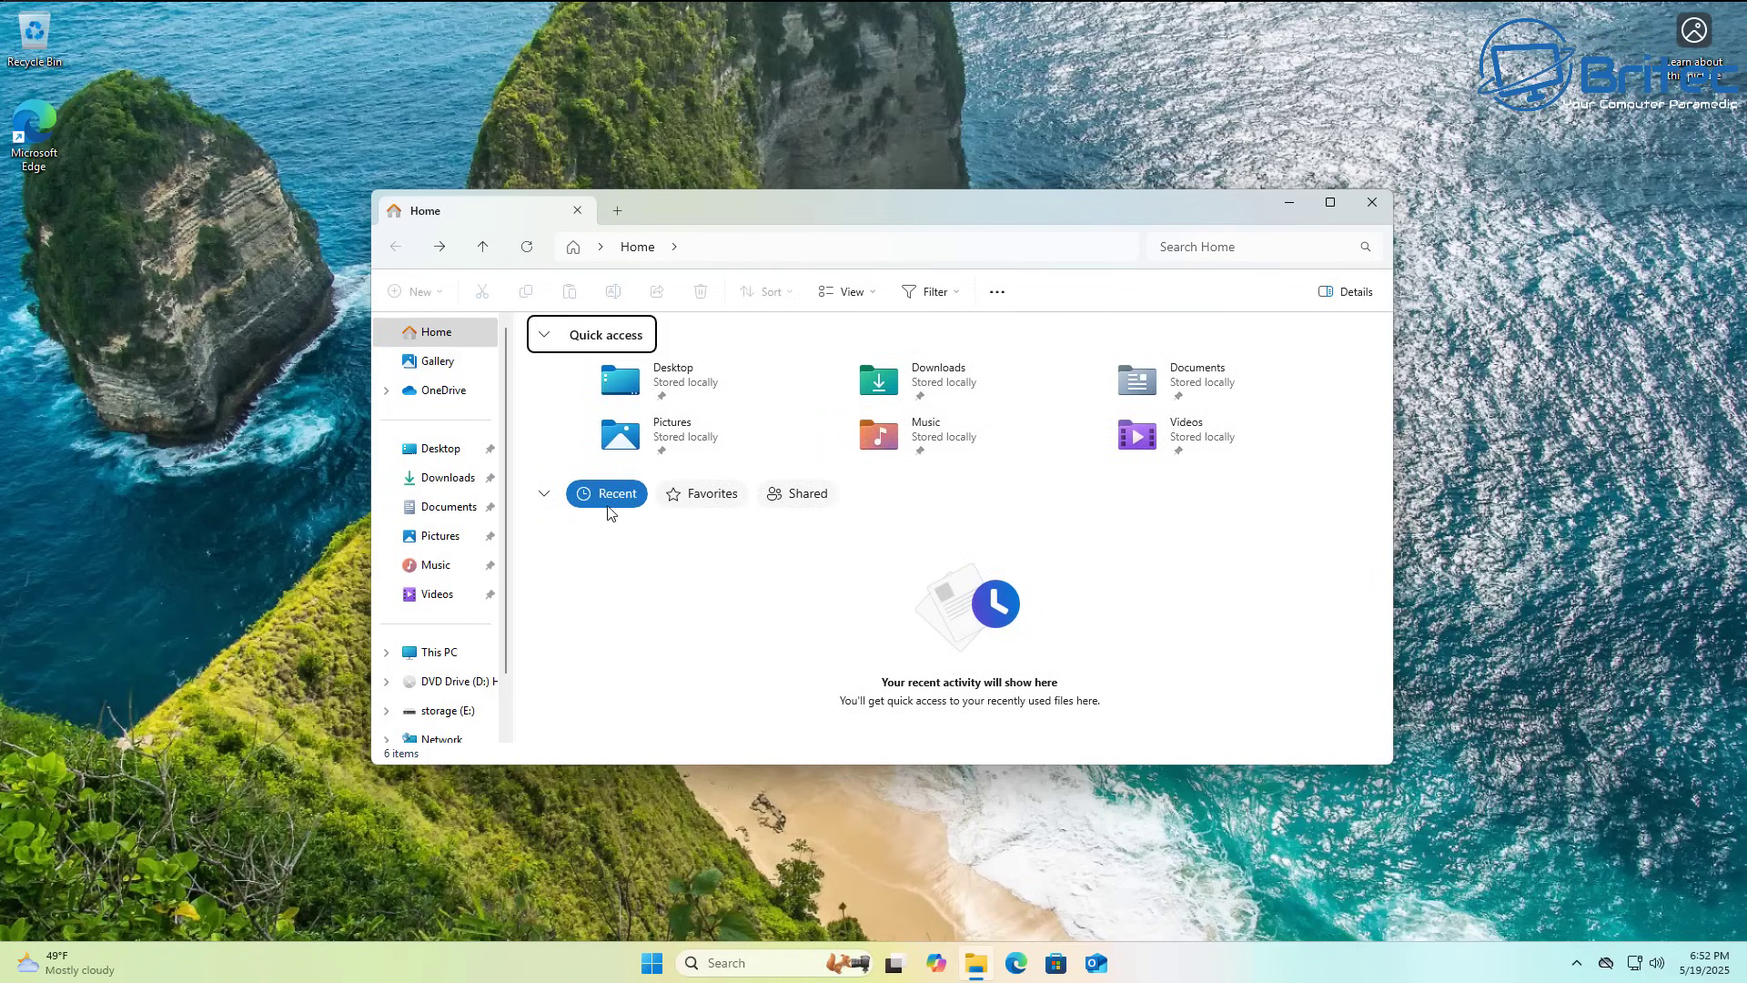
pyautogui.doubleClick(689, 442)
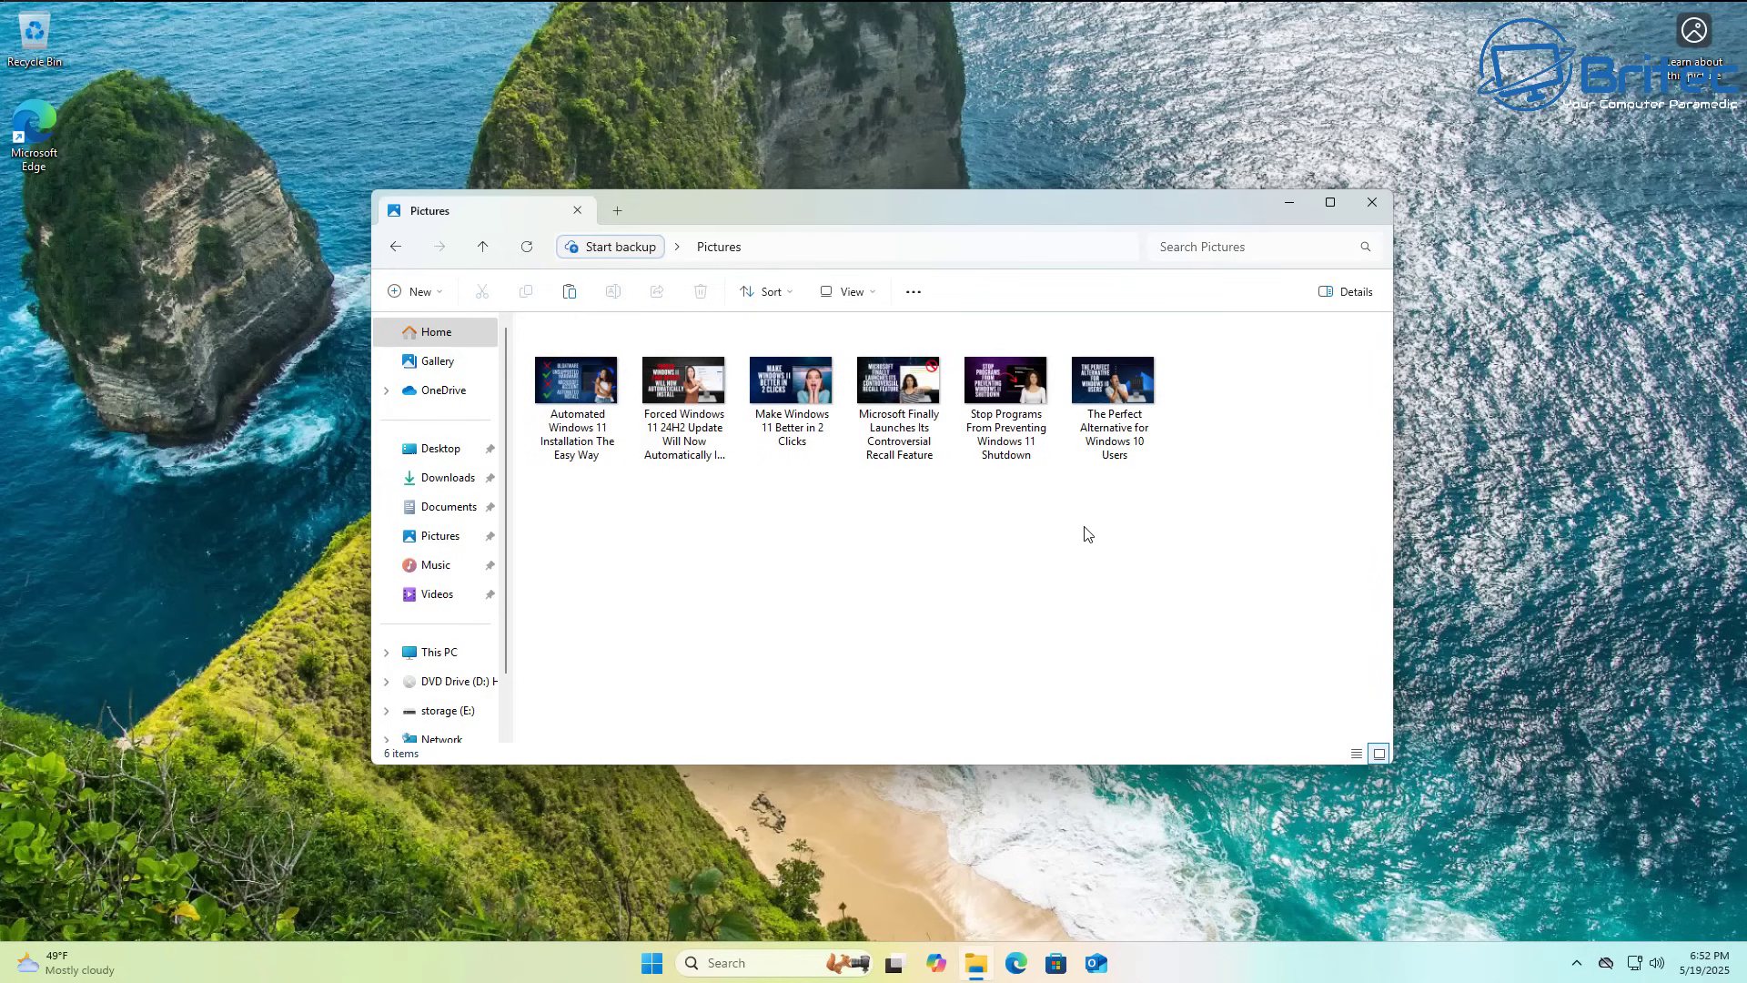
pyautogui.click(1372, 202)
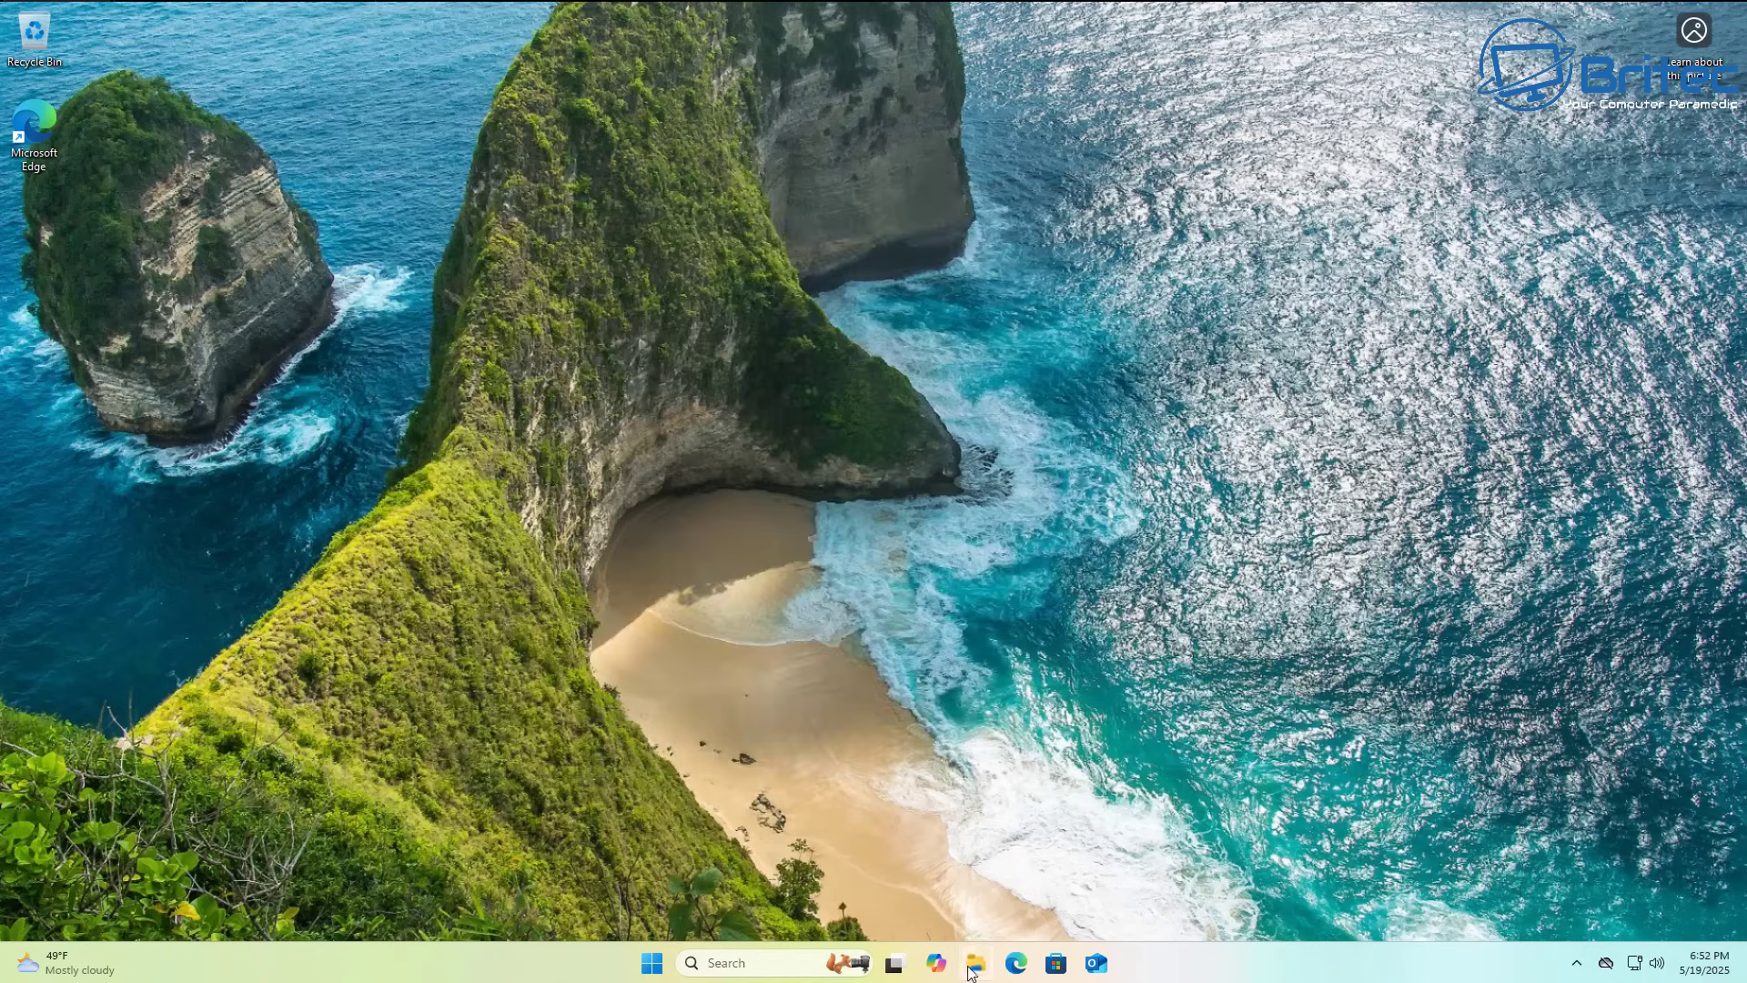
# Reopen File Explorer to check This PC's drives D: and E:, then close it
pyautogui.click(971, 967)
pyautogui.click(450, 655)
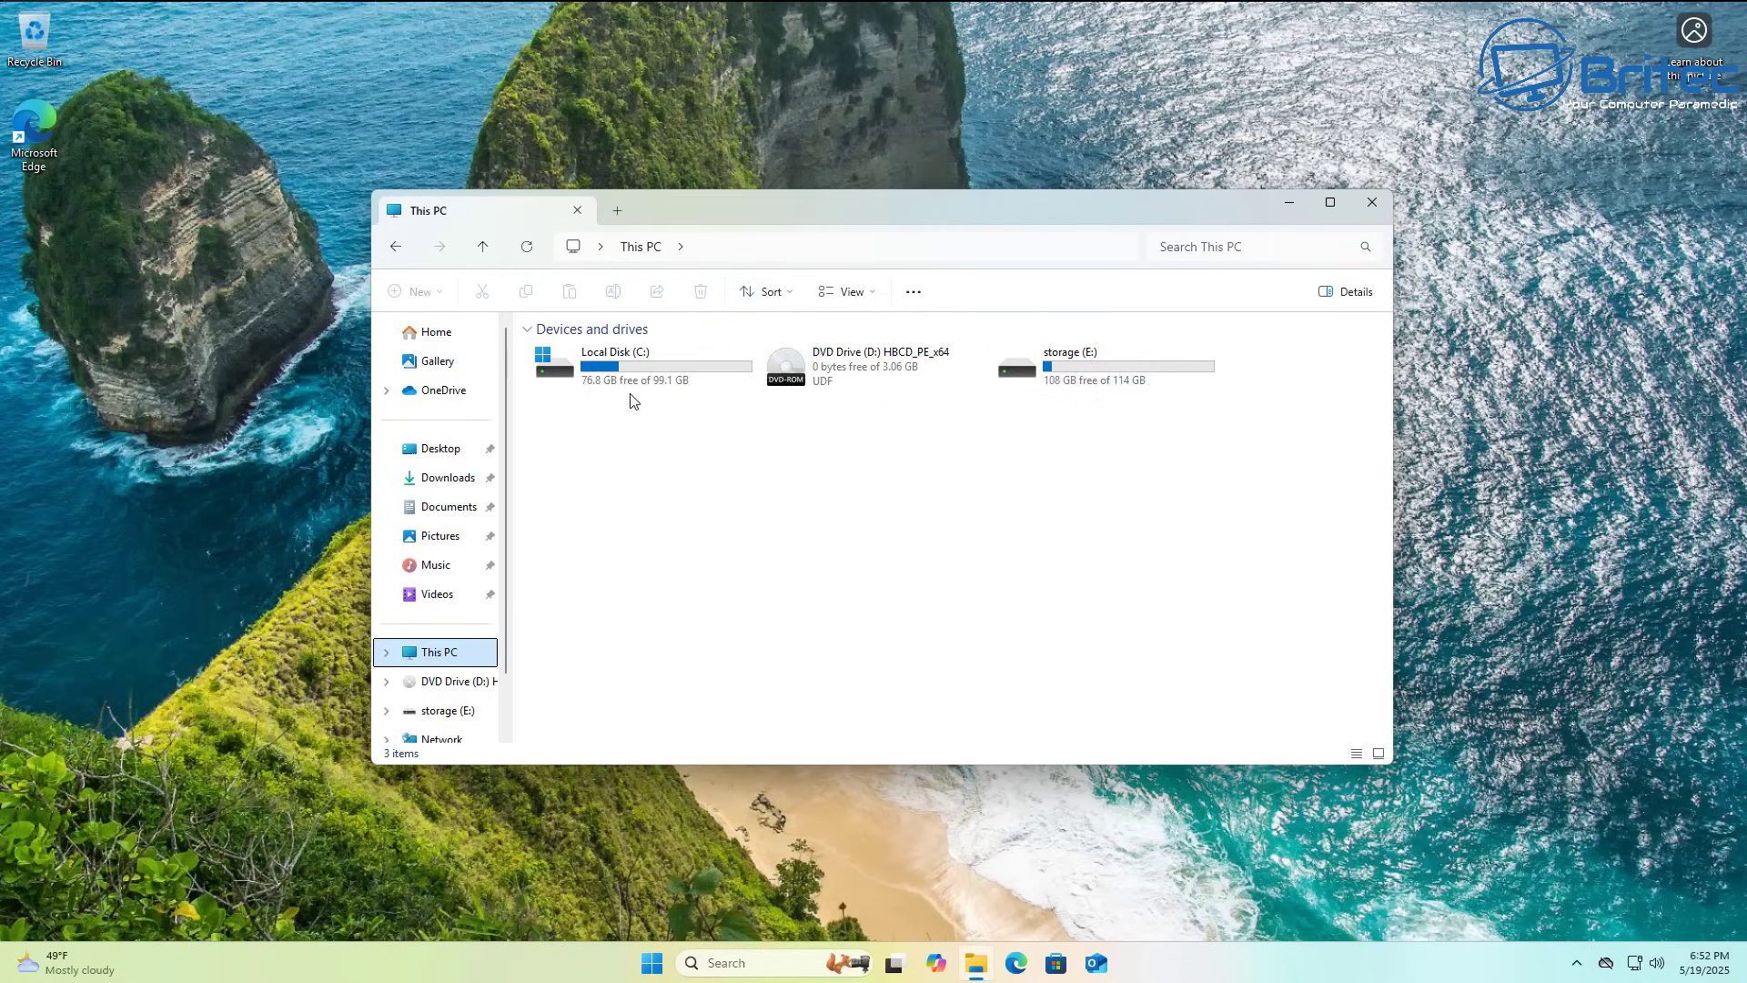
pyautogui.click(1366, 212)
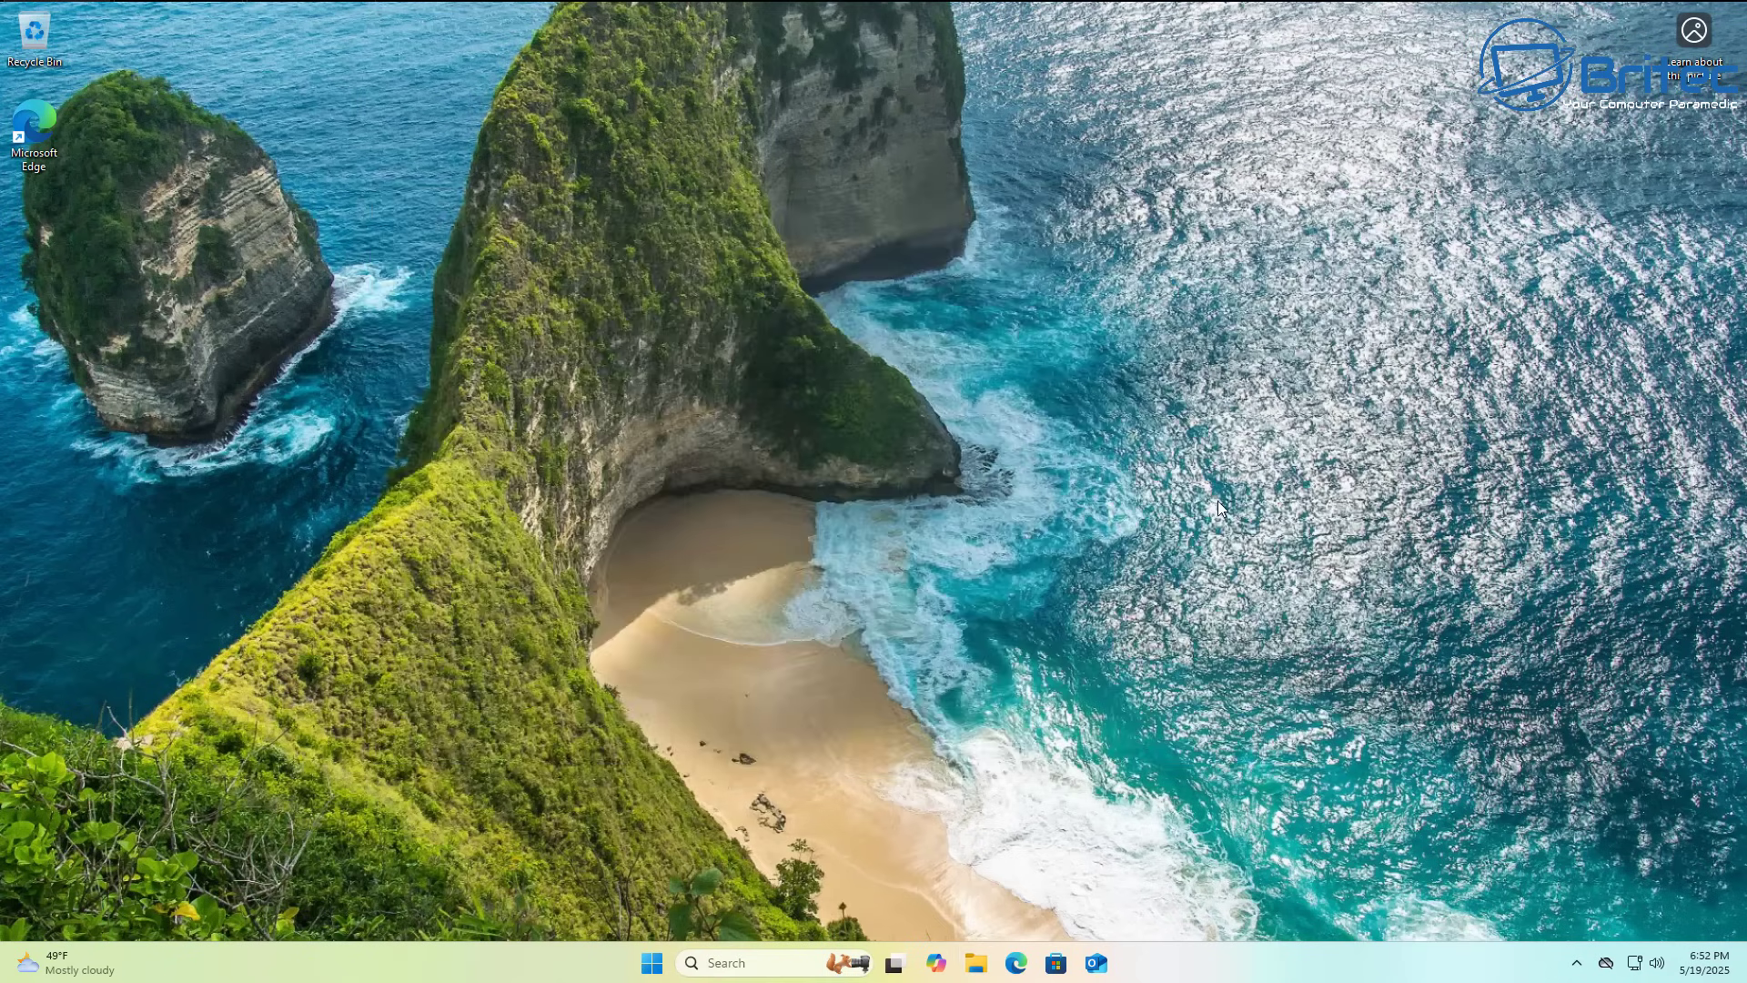
# Shut down the PC from the Start menu's power options
pyautogui.click(651, 963)
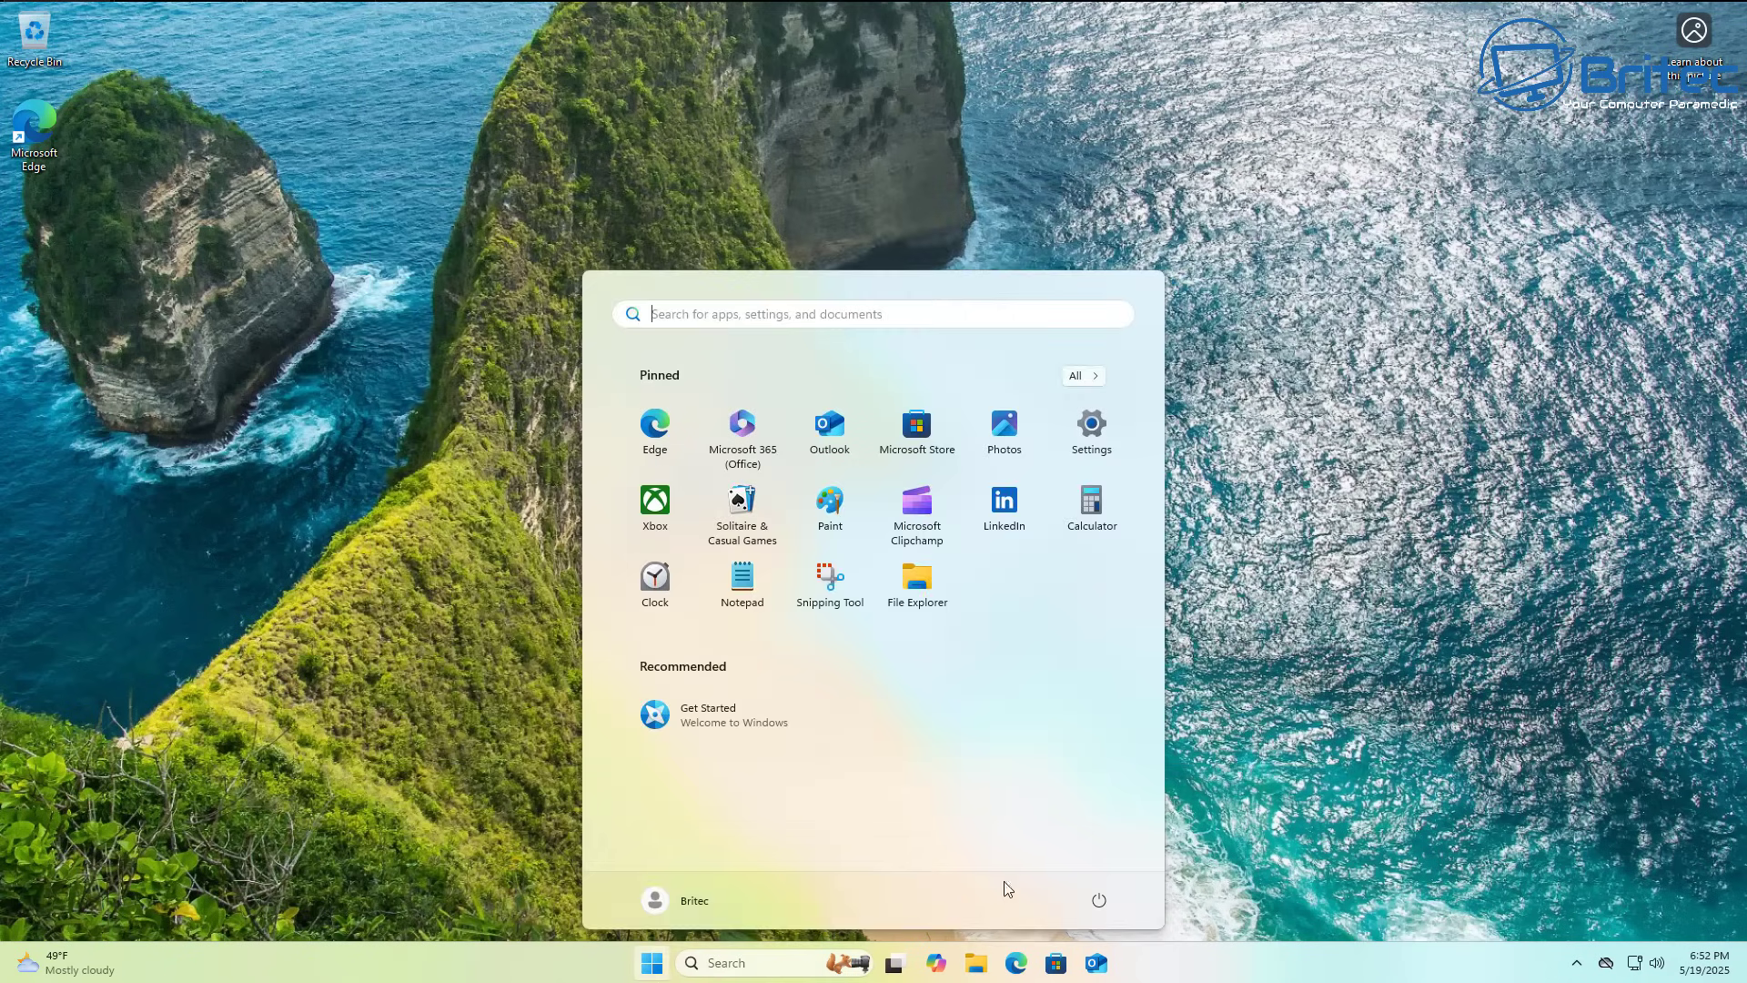
pyautogui.click(1099, 900)
pyautogui.click(1099, 836)
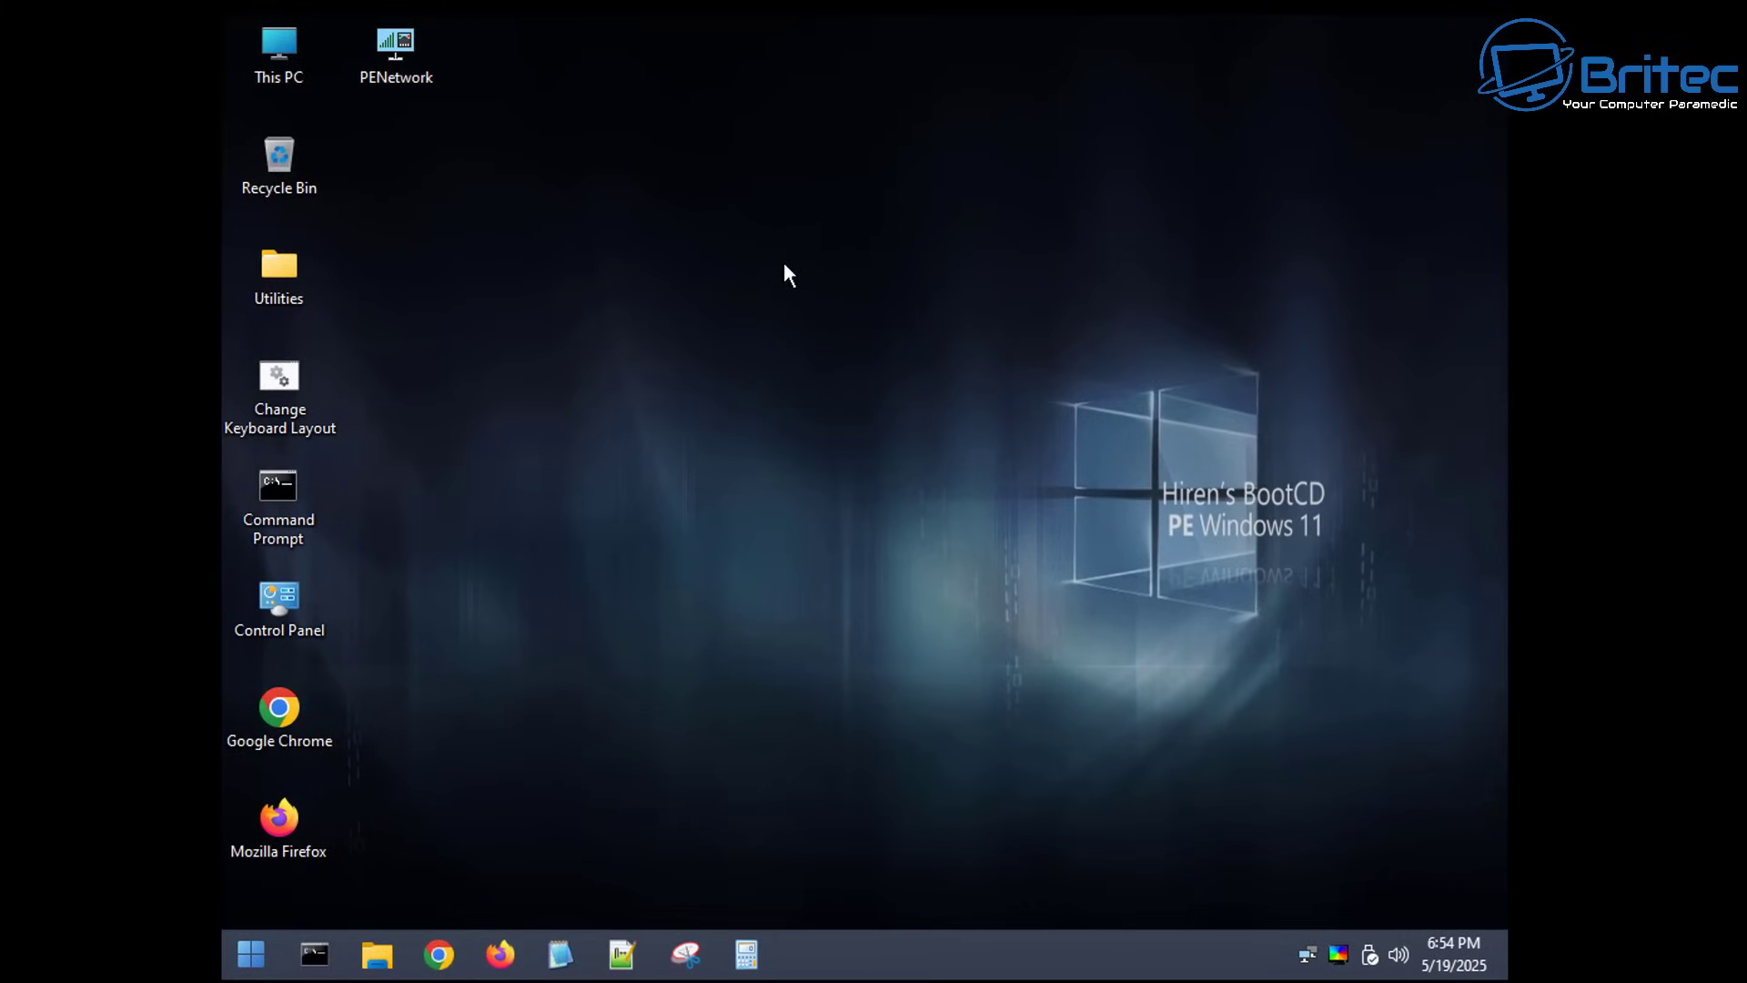
pyautogui.rightClick(792, 201)
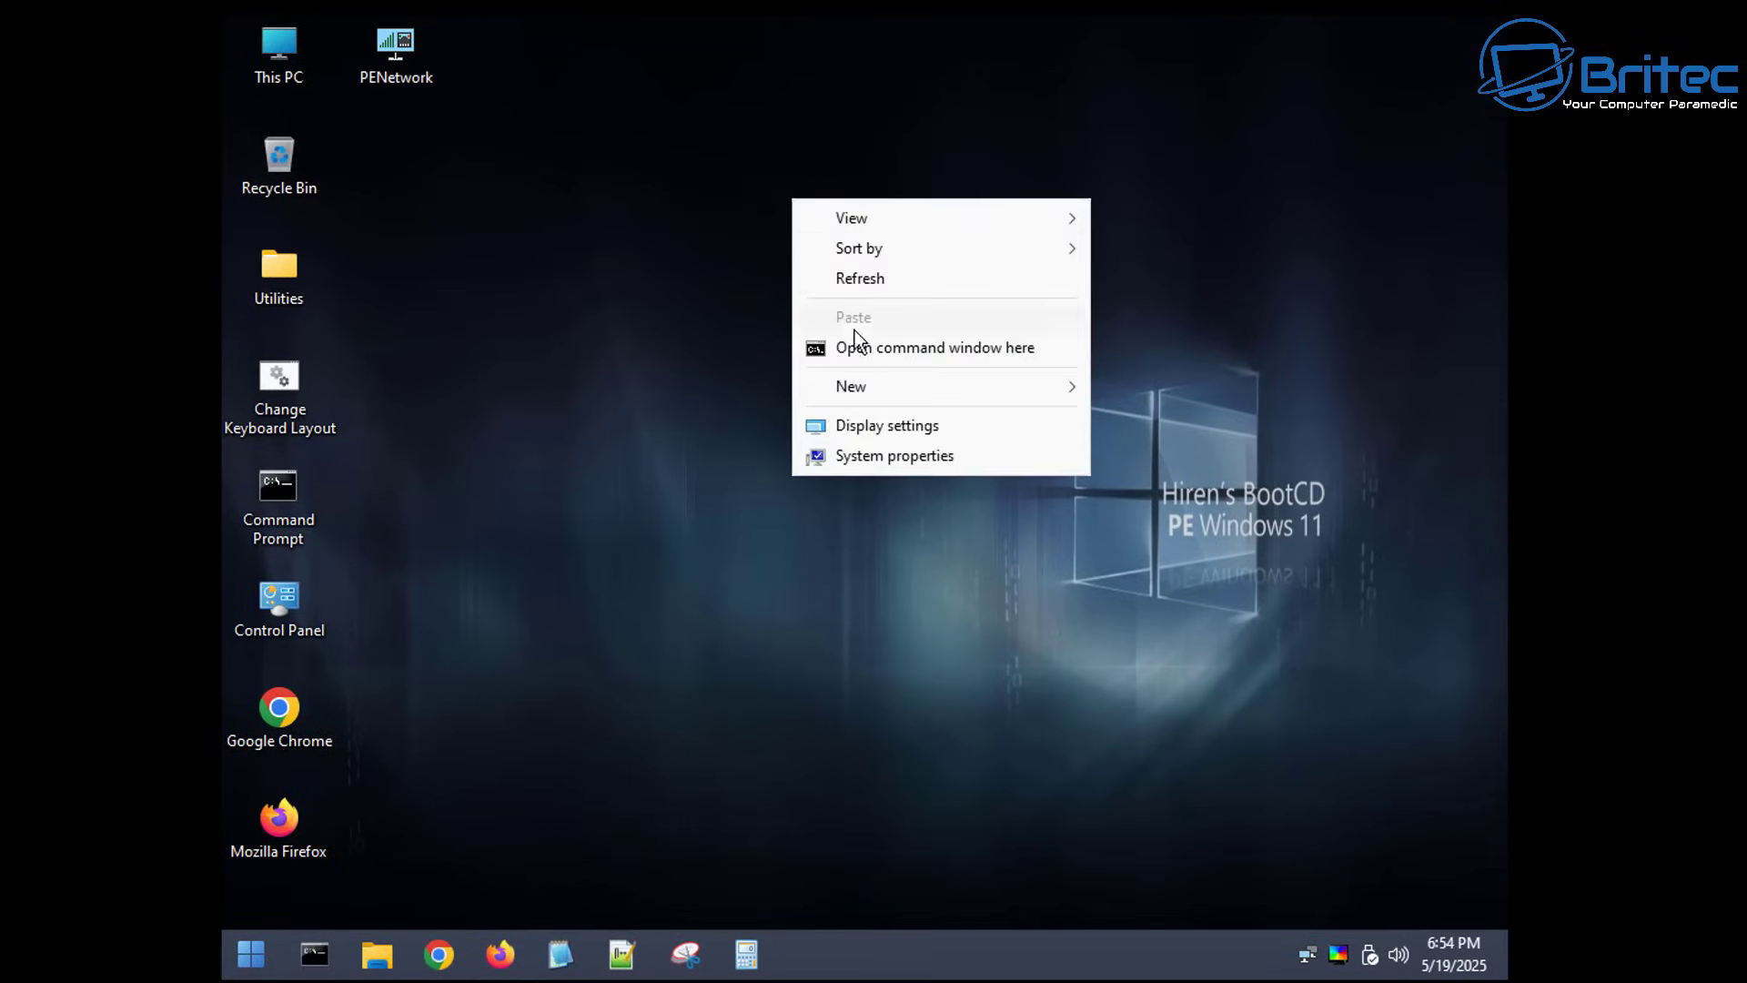
pyautogui.click(879, 423)
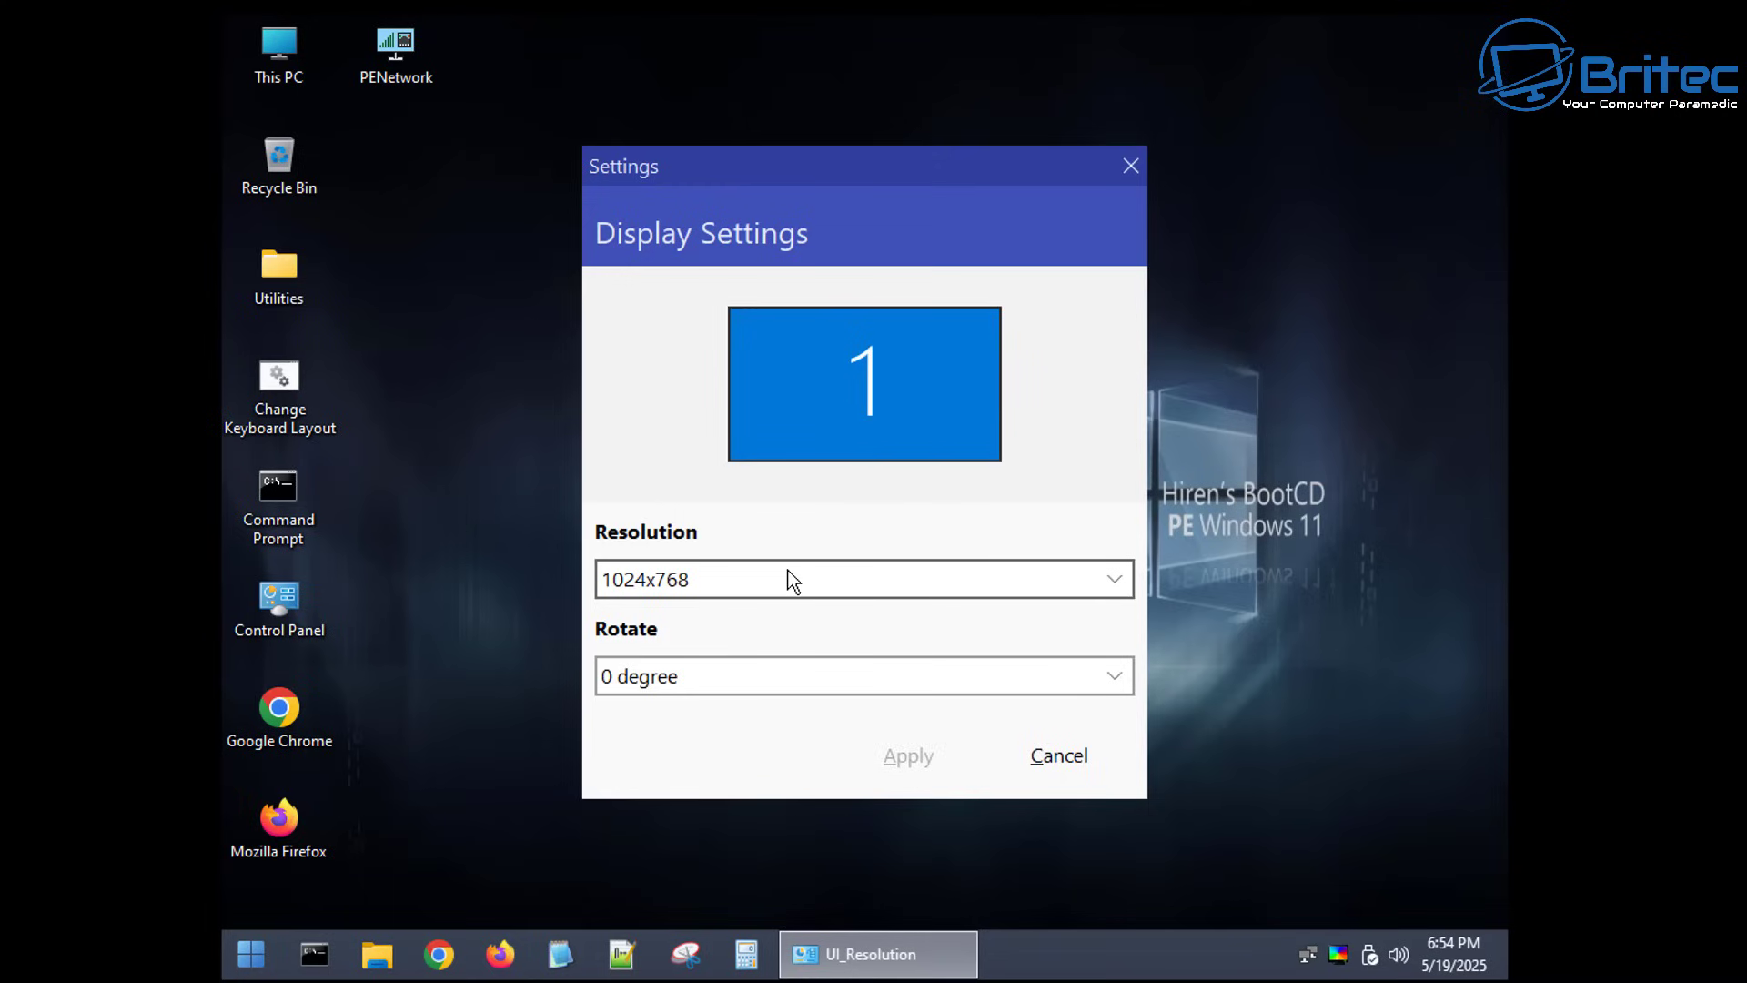
pyautogui.click(784, 580)
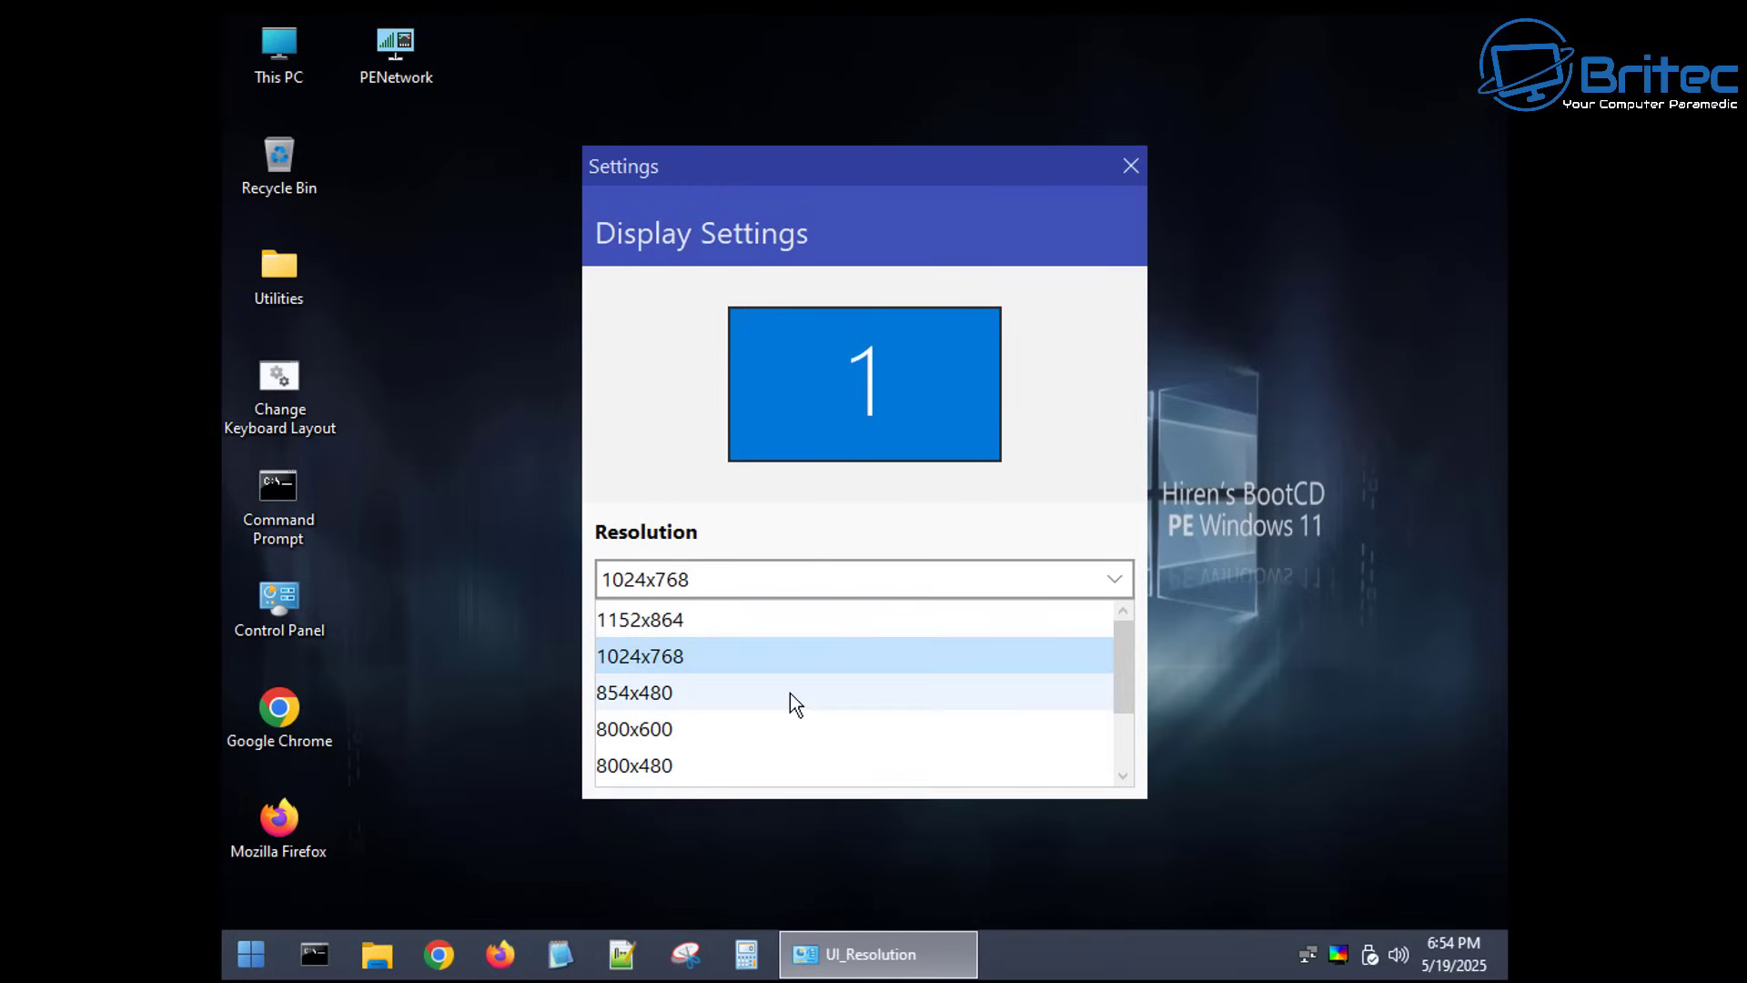
pyautogui.click(1131, 169)
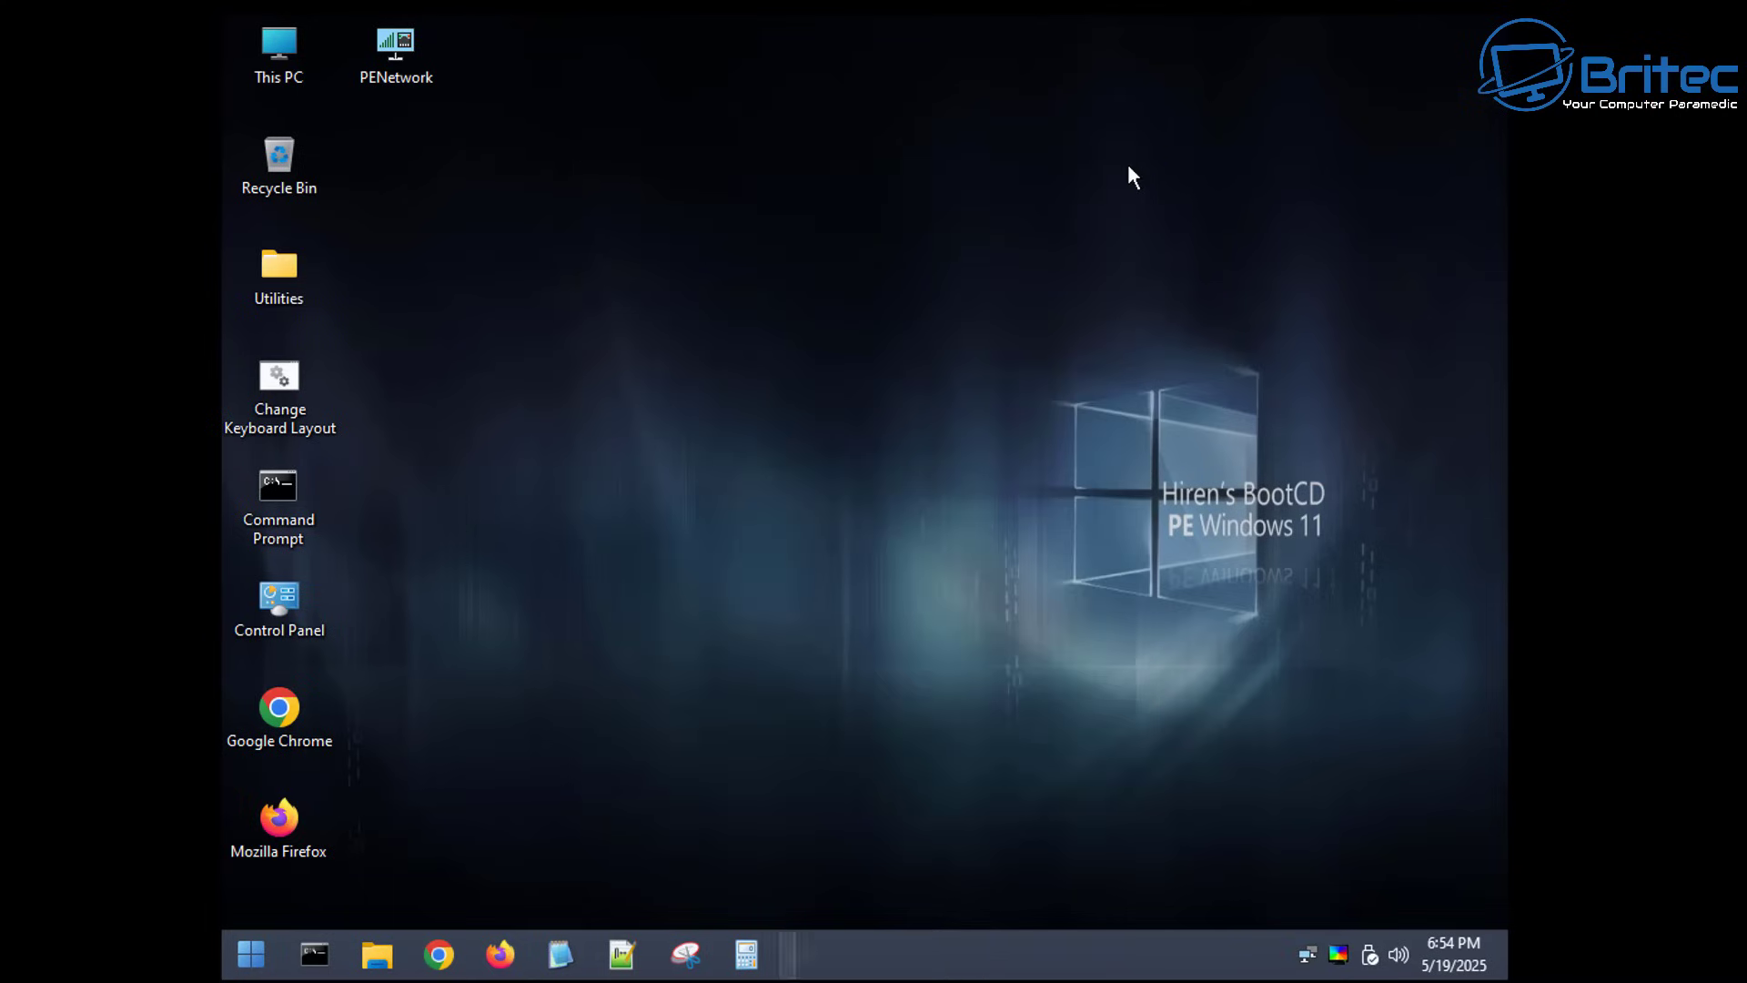
pyautogui.rightClick(823, 311)
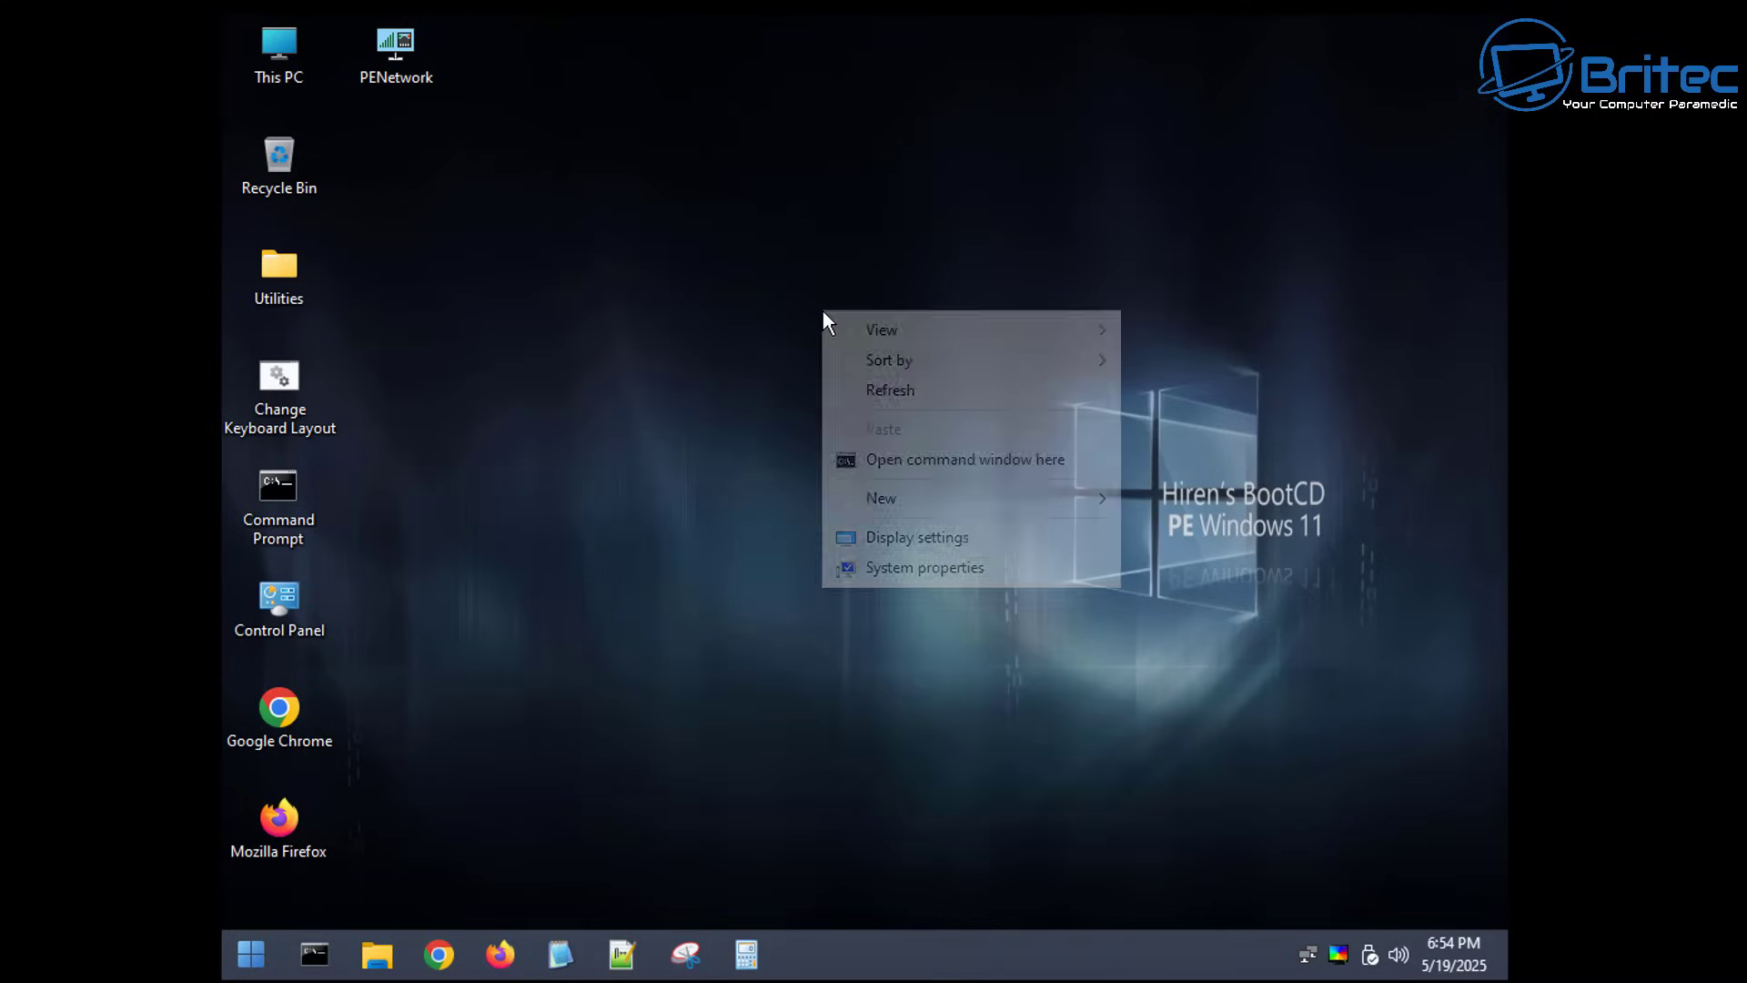
pyautogui.click(903, 537)
pyautogui.click(800, 583)
pyautogui.click(800, 583)
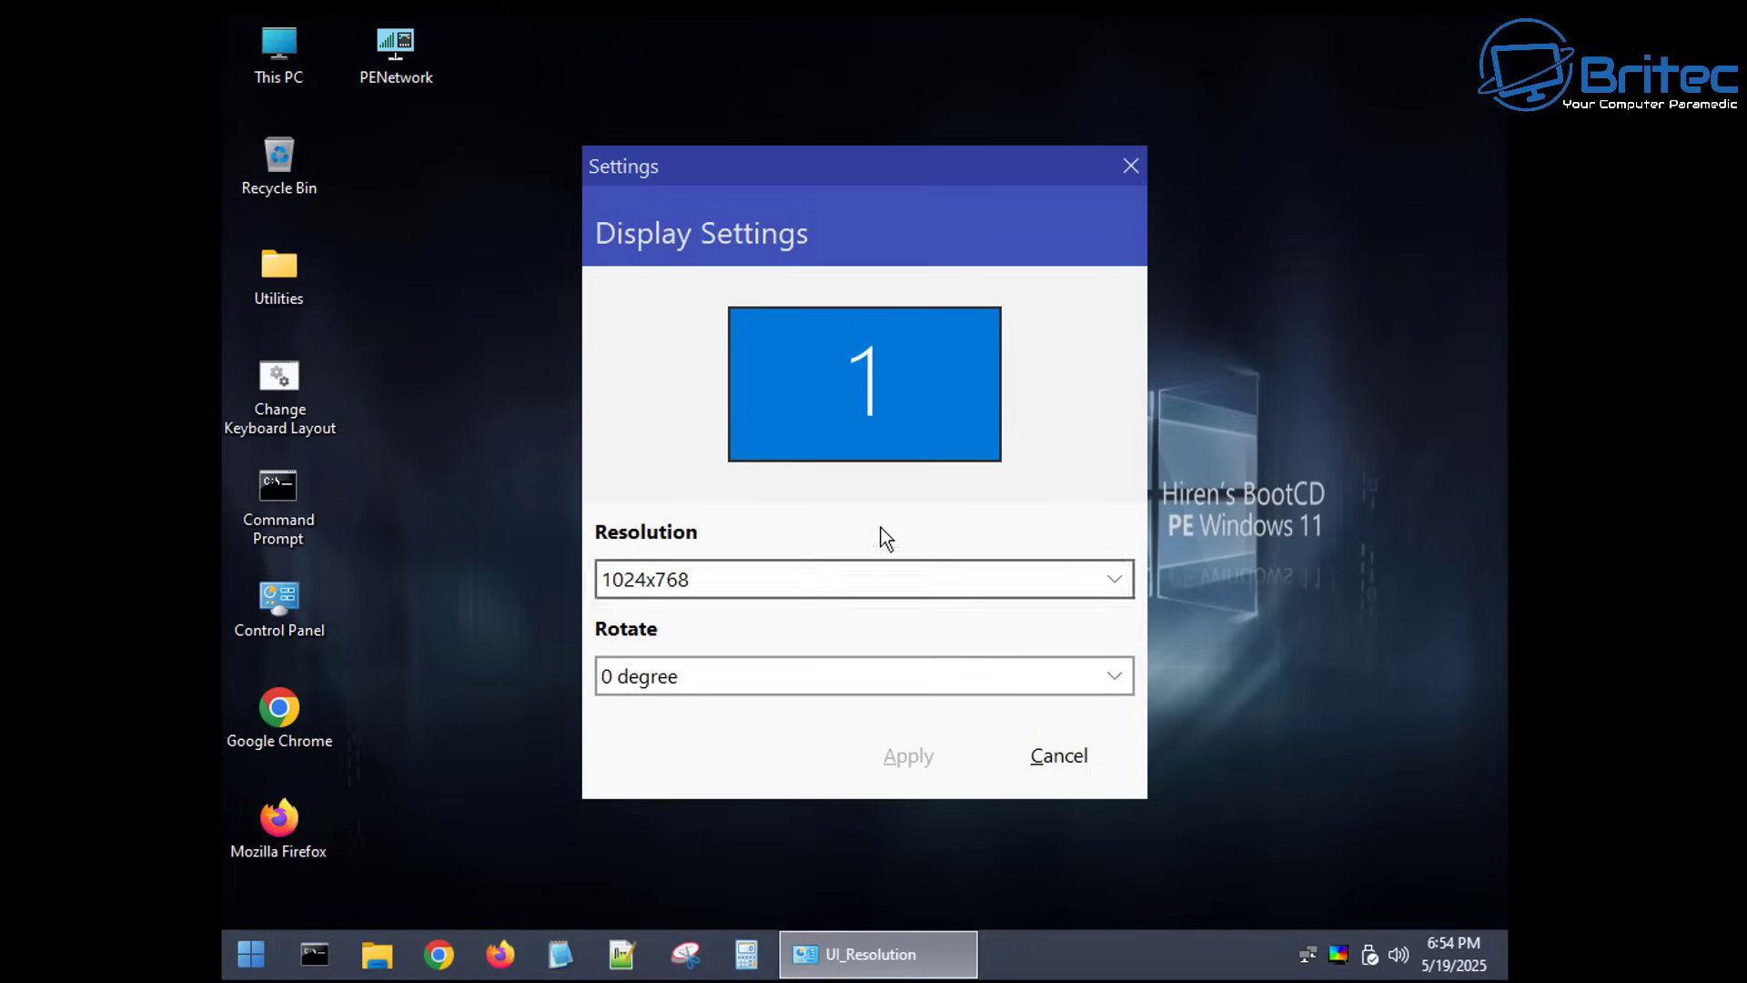
pyautogui.click(1130, 166)
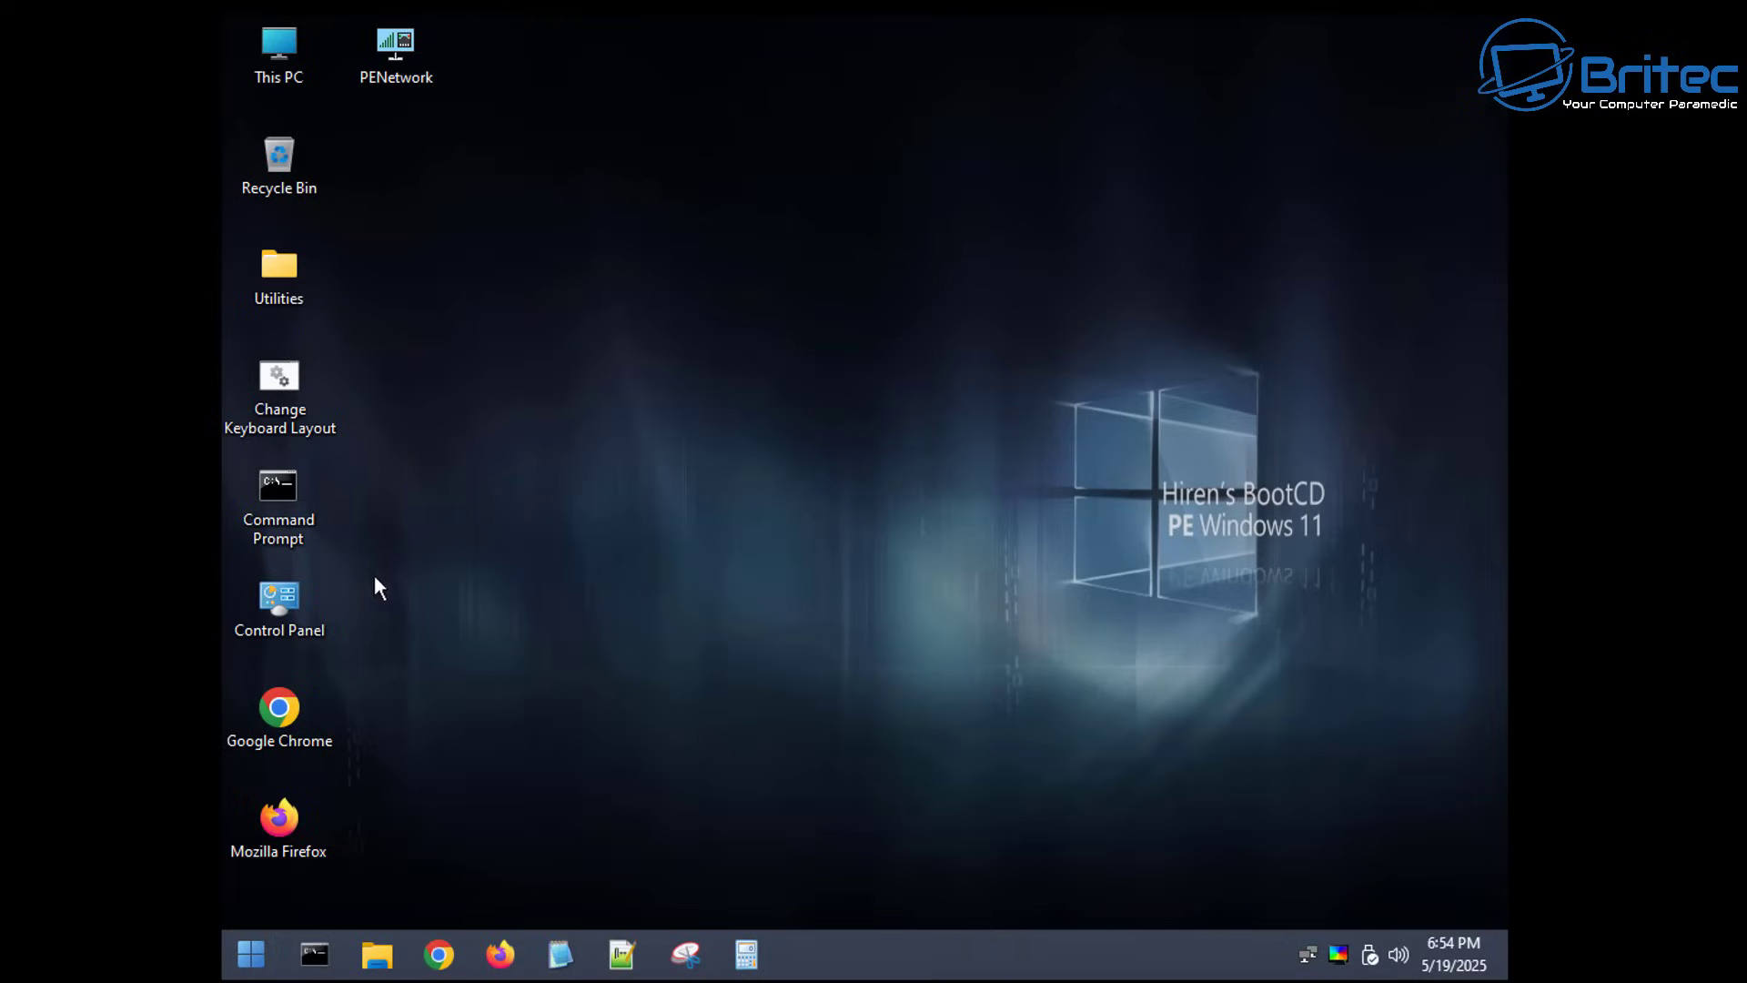
# Open This PC and select the crashed PC's Local Disk (C:)
pyautogui.click(377, 954)
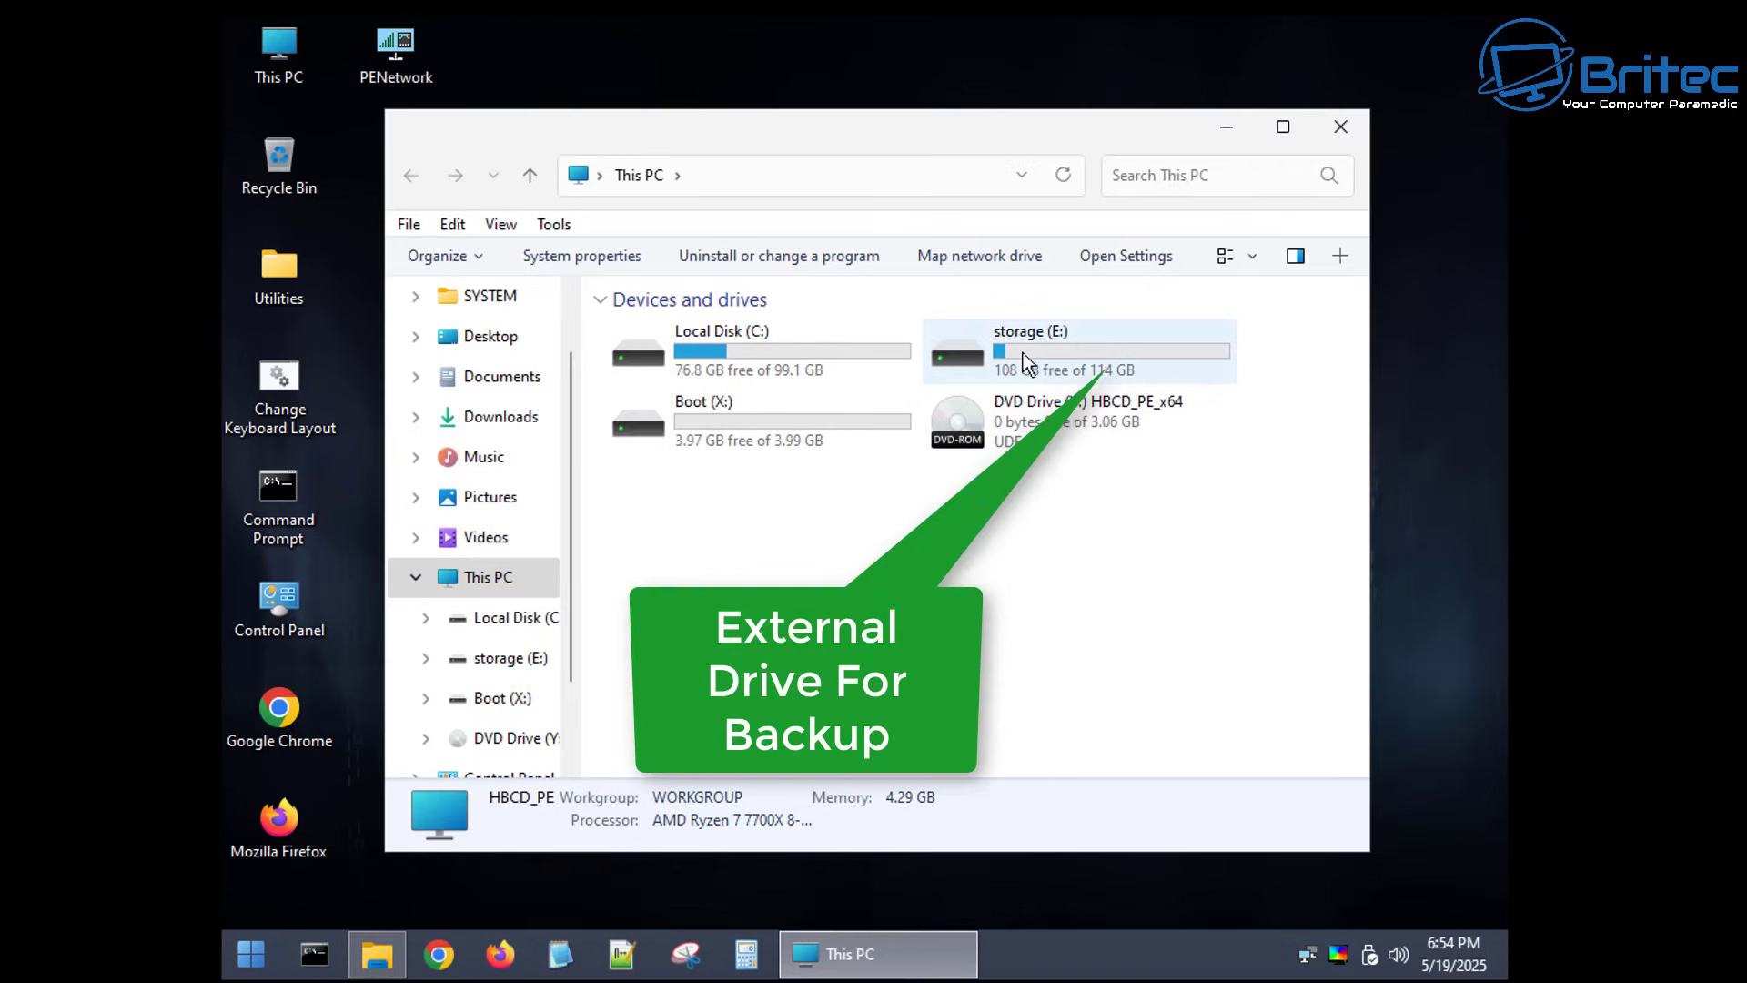
pyautogui.moveTo(1063, 364)
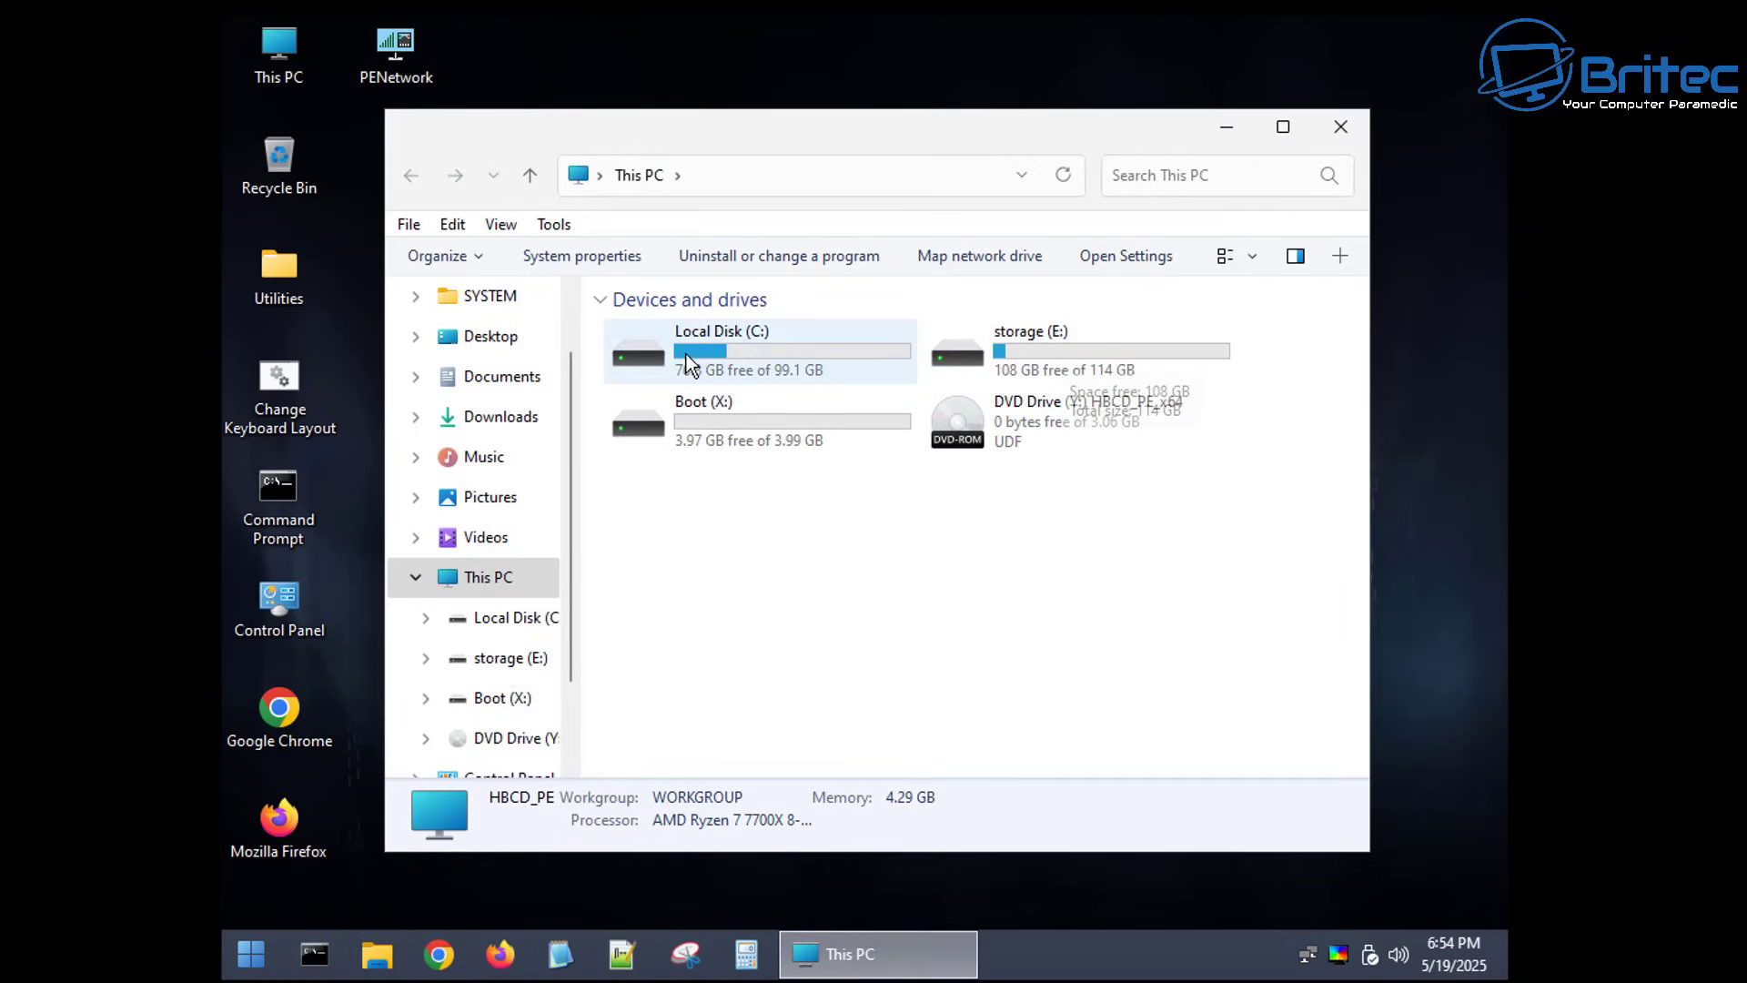
pyautogui.moveTo(743, 353)
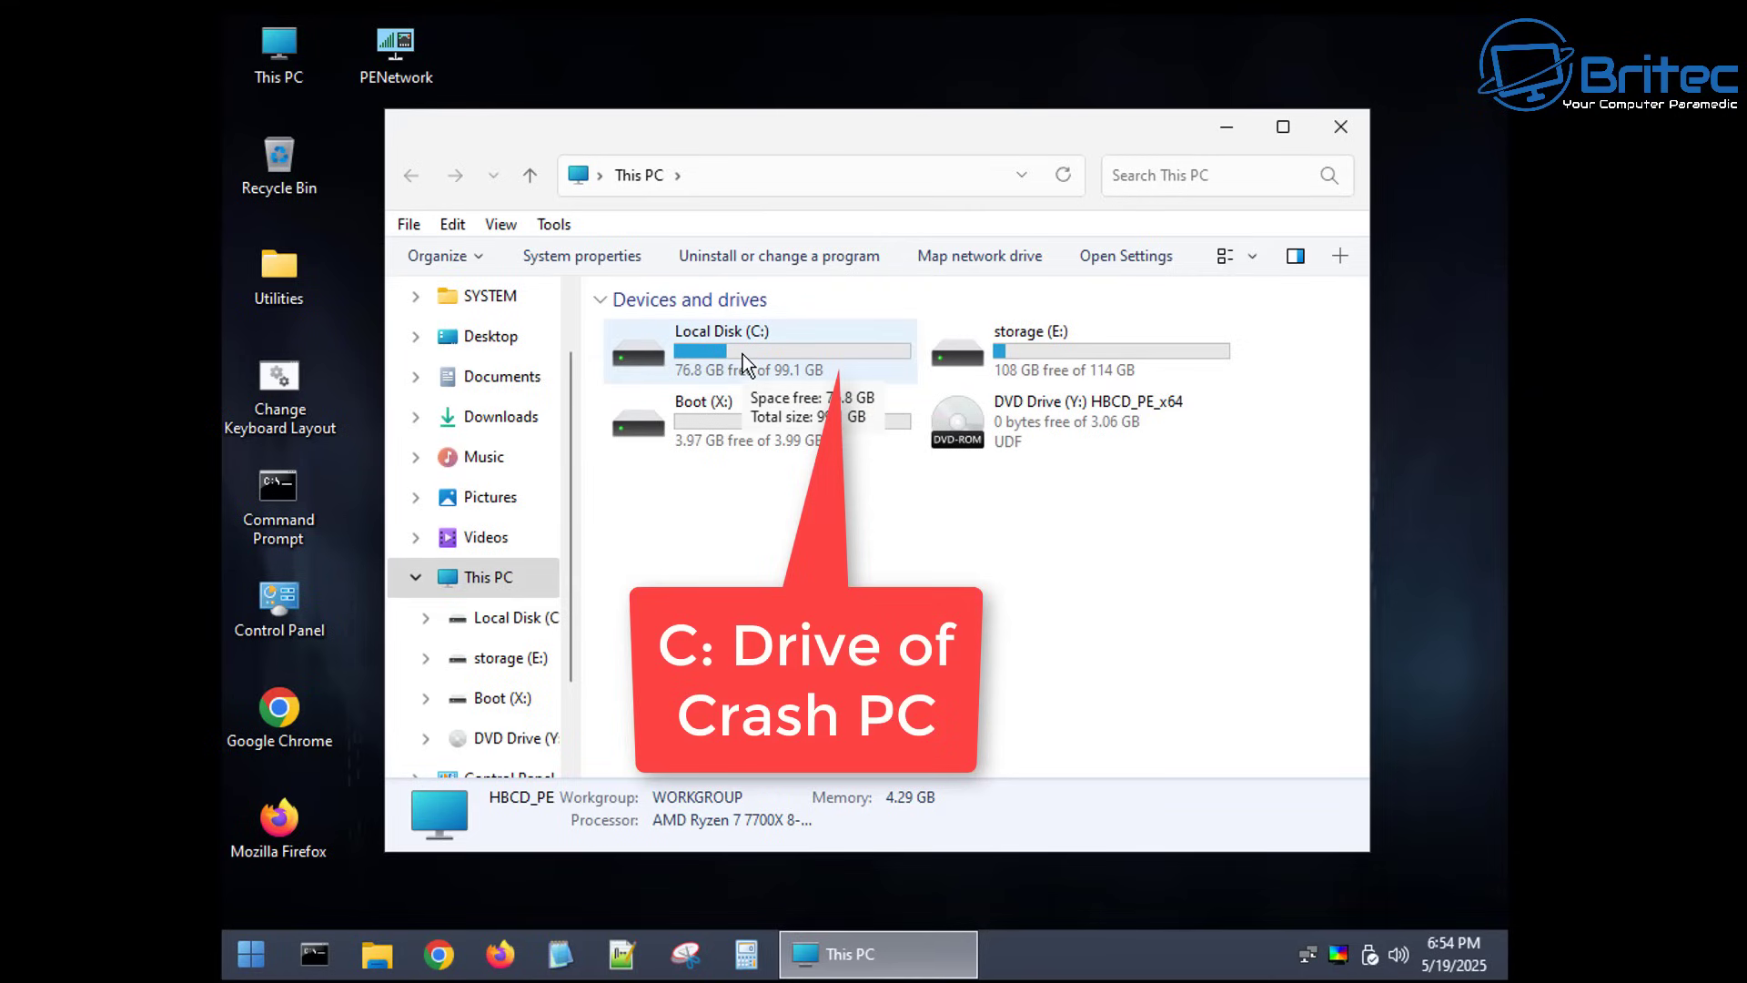
pyautogui.moveTo(1030, 424)
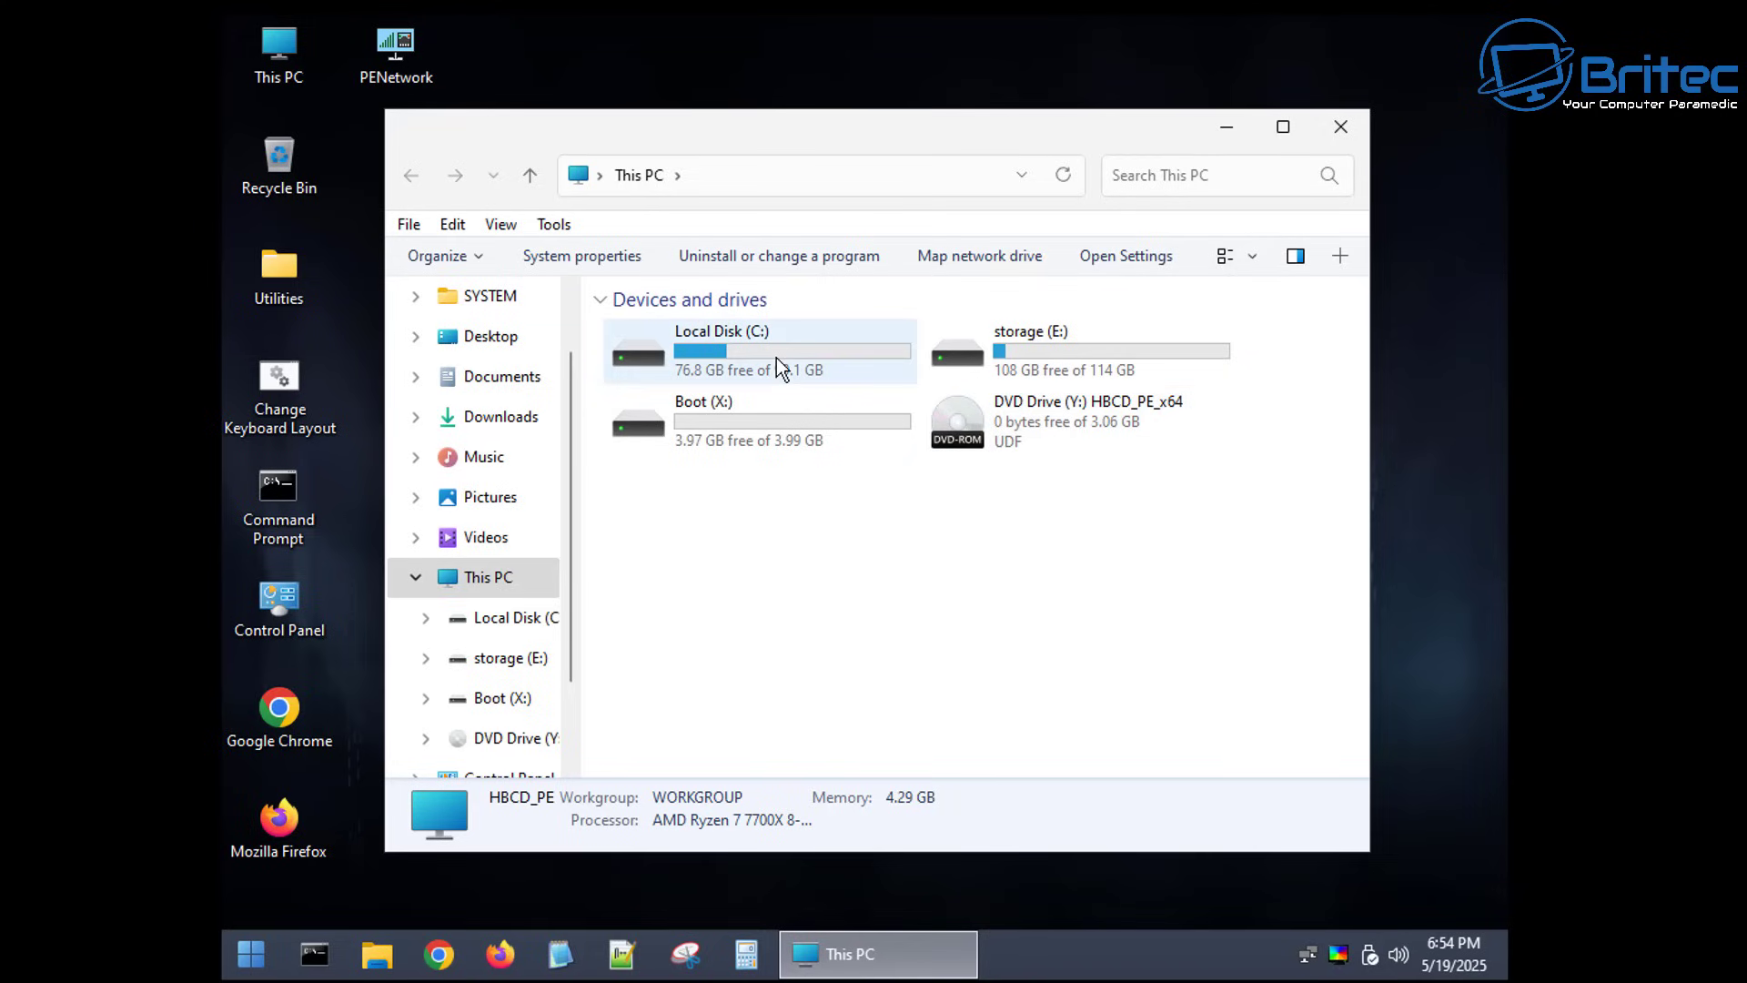
pyautogui.click(704, 364)
# Go through C:\Users to the profile's Documents, checking its .bat and .reg files, then return
pyautogui.doubleClick(704, 364)
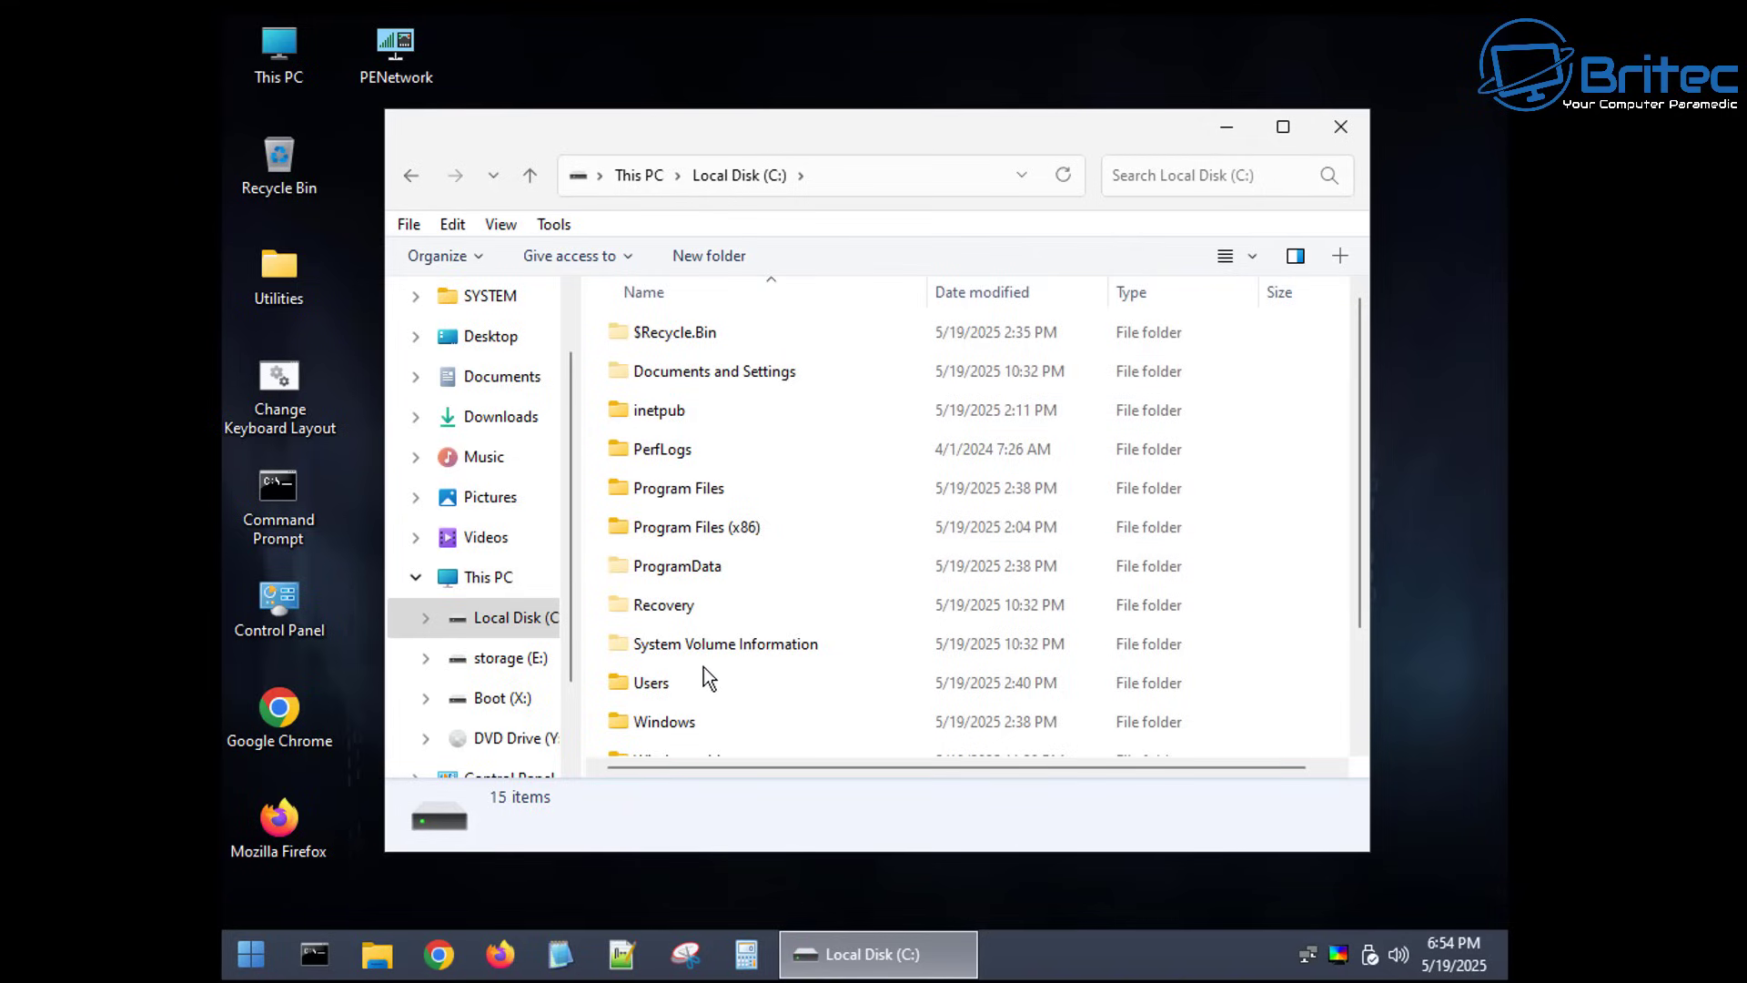
pyautogui.doubleClick(650, 682)
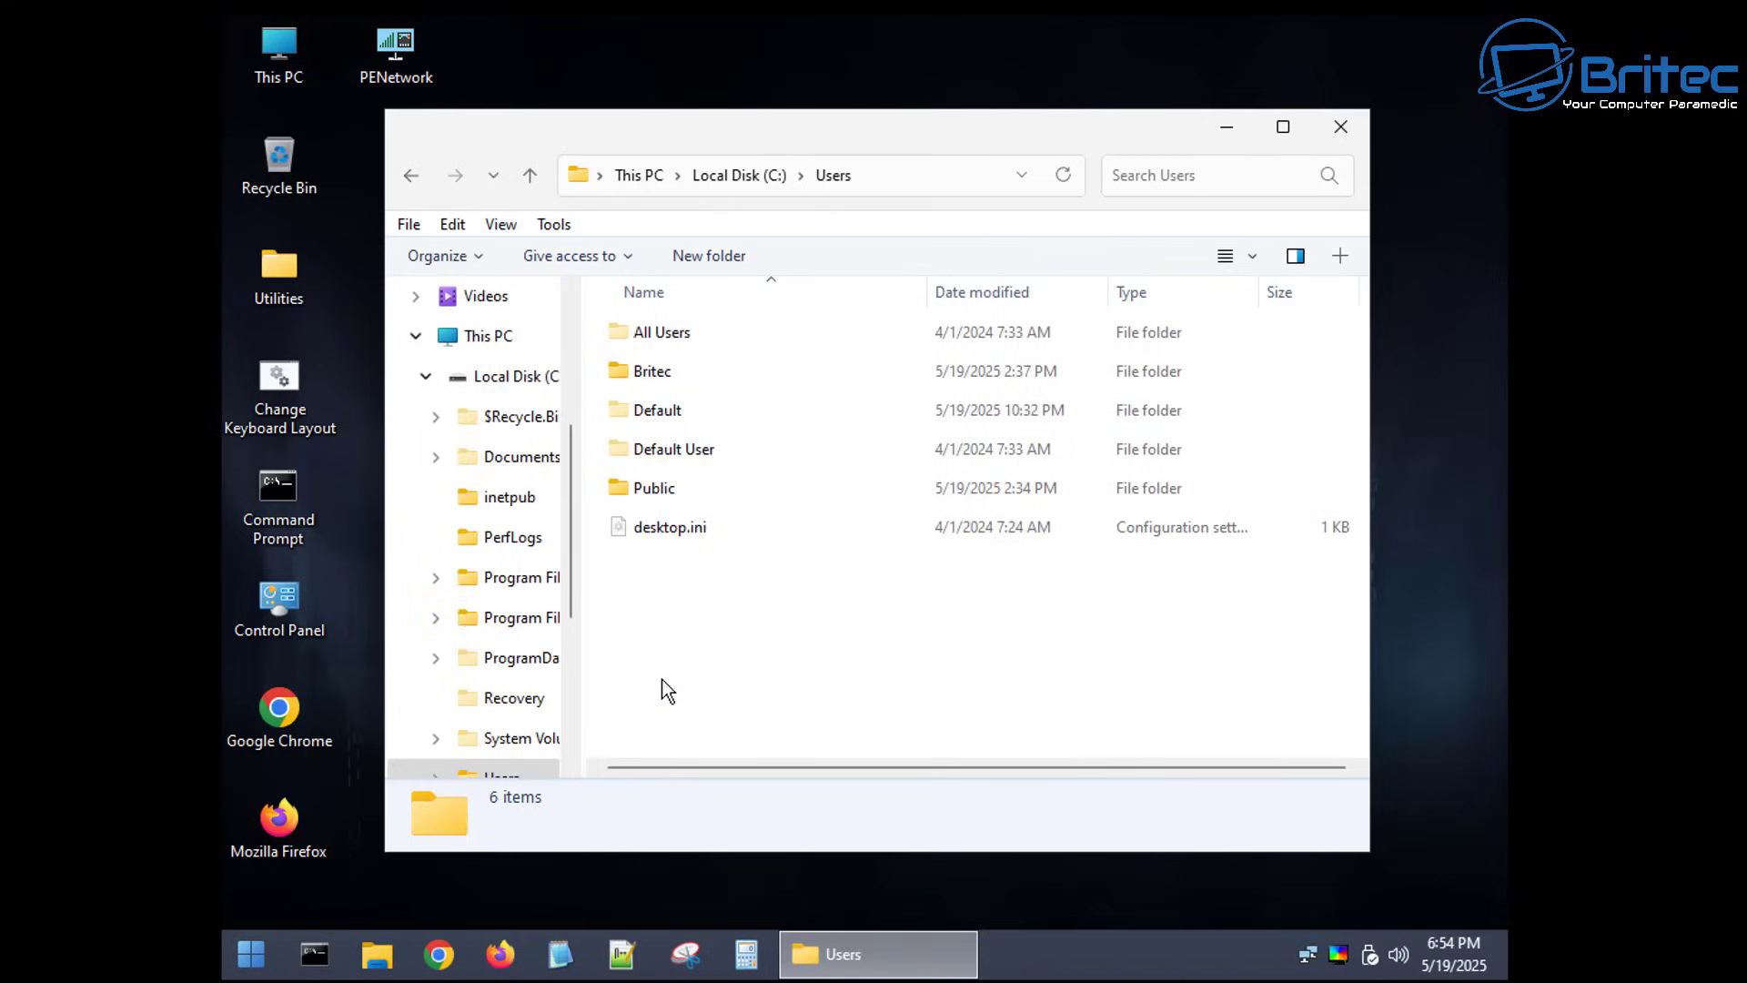
pyautogui.doubleClick(661, 380)
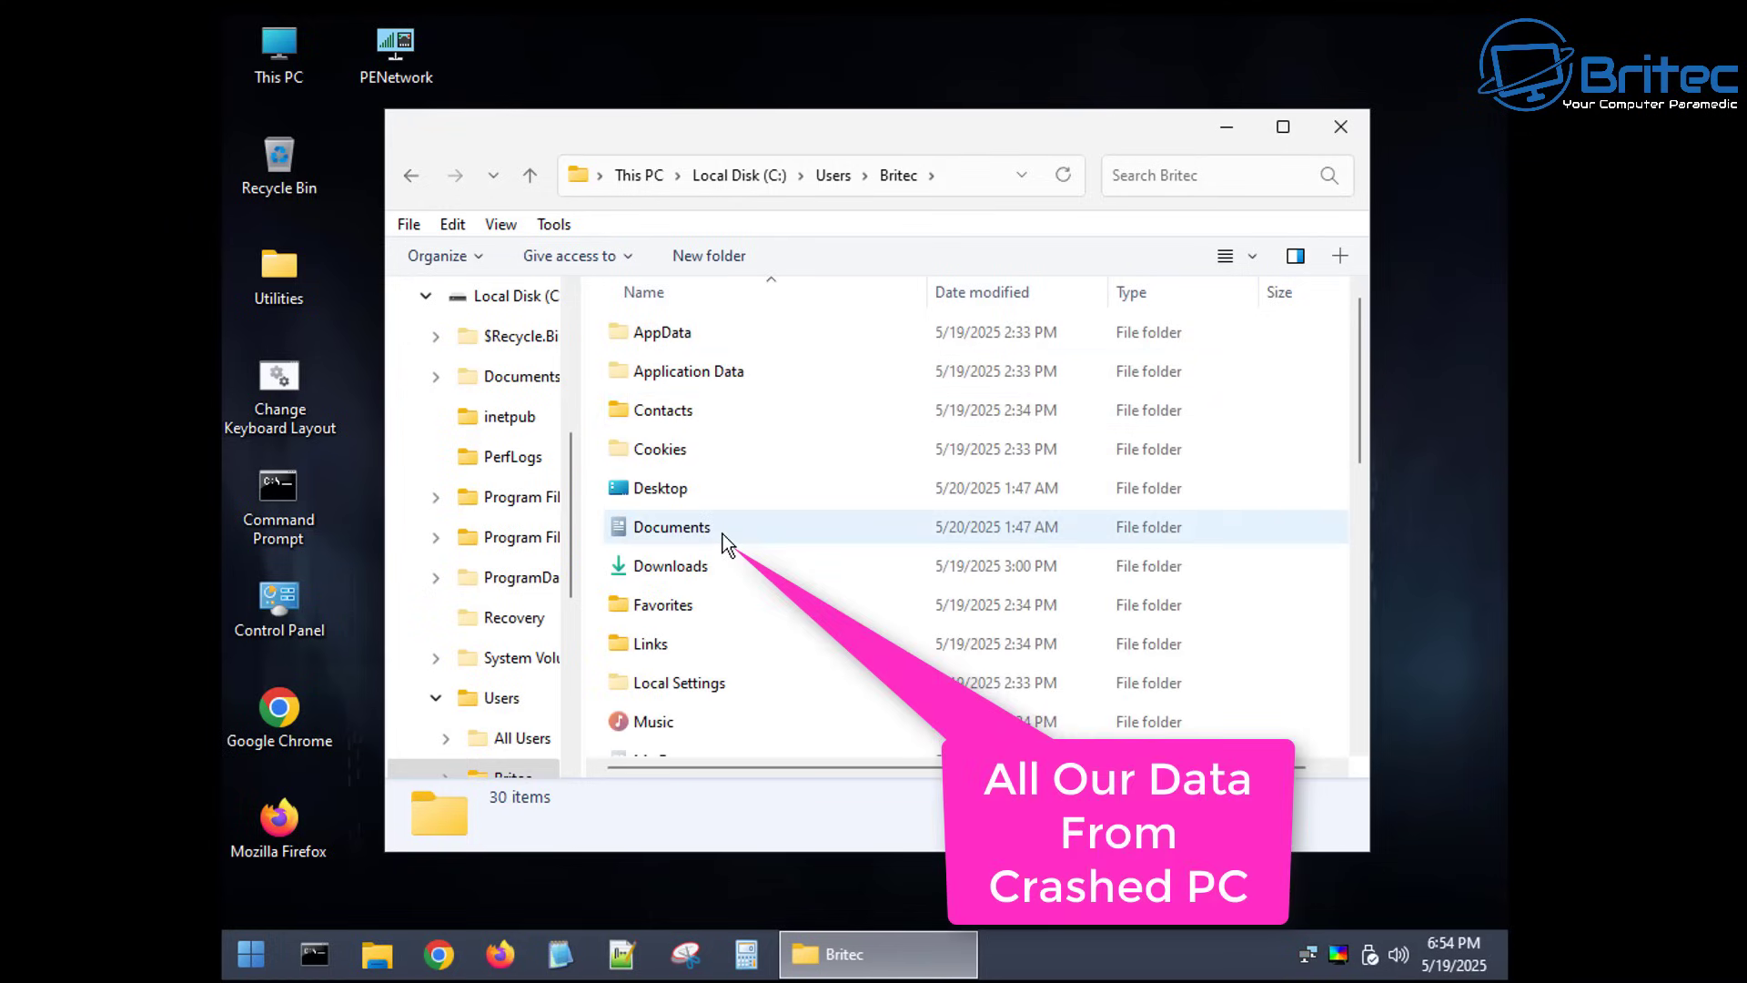
pyautogui.doubleClick(698, 527)
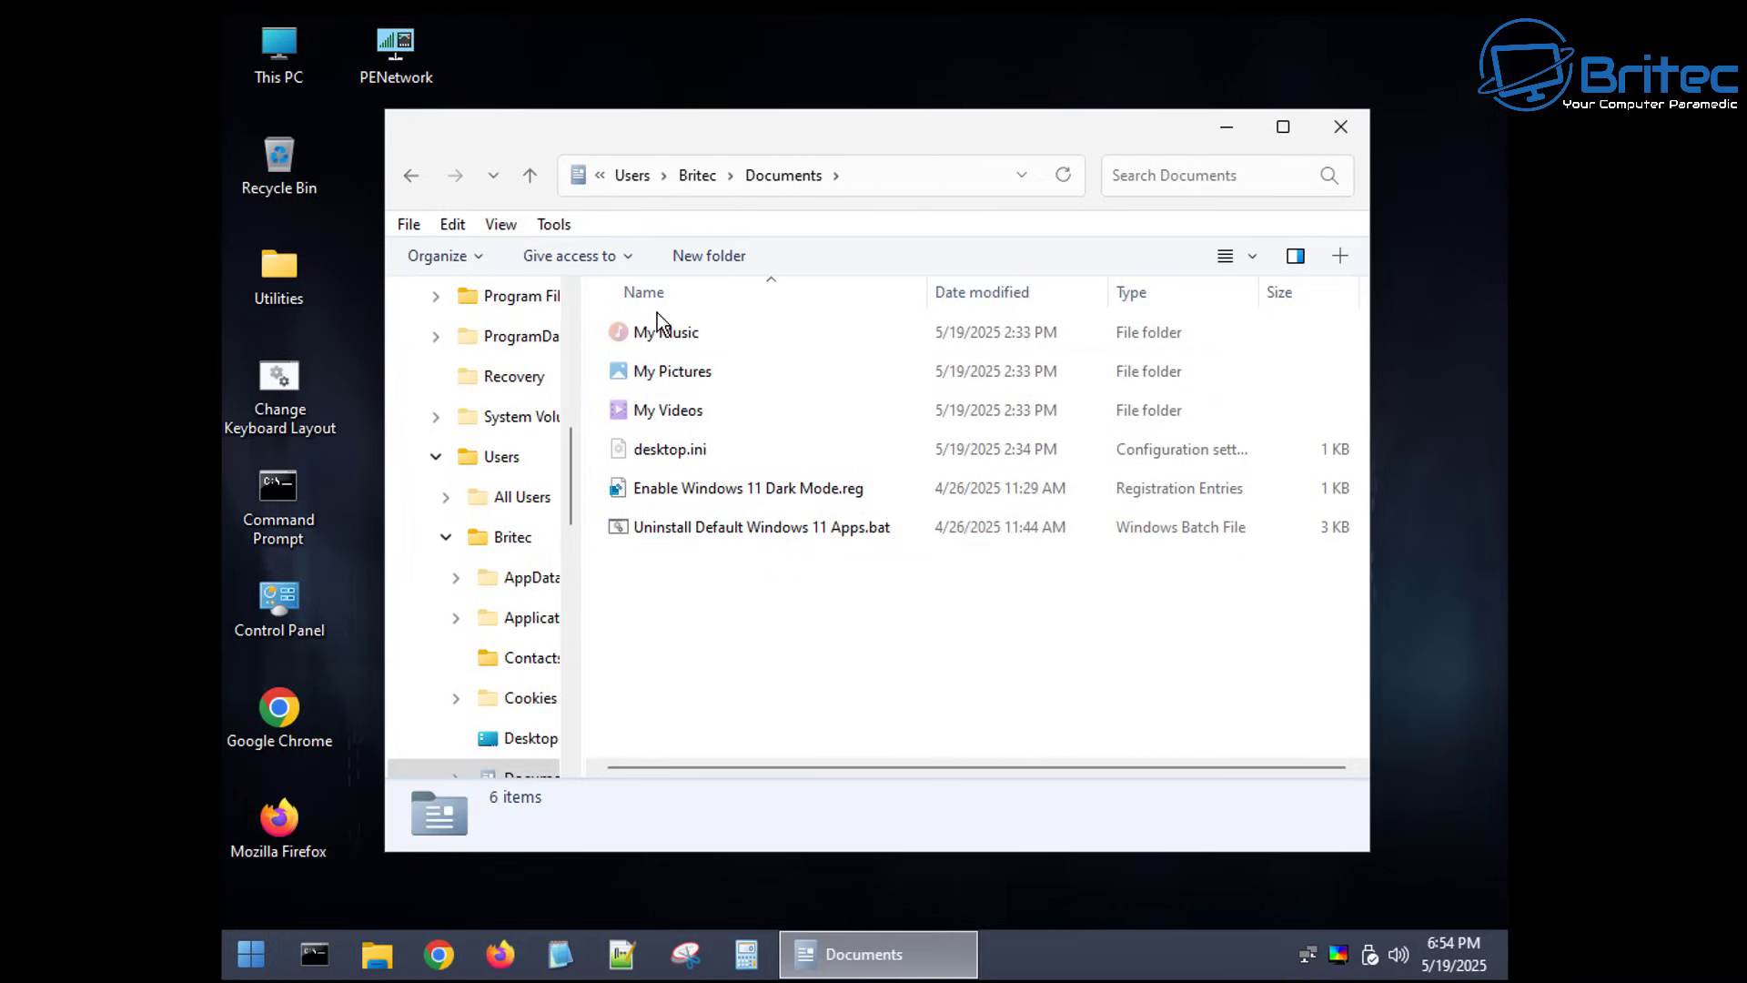
pyautogui.click(666, 522)
pyautogui.click(673, 490)
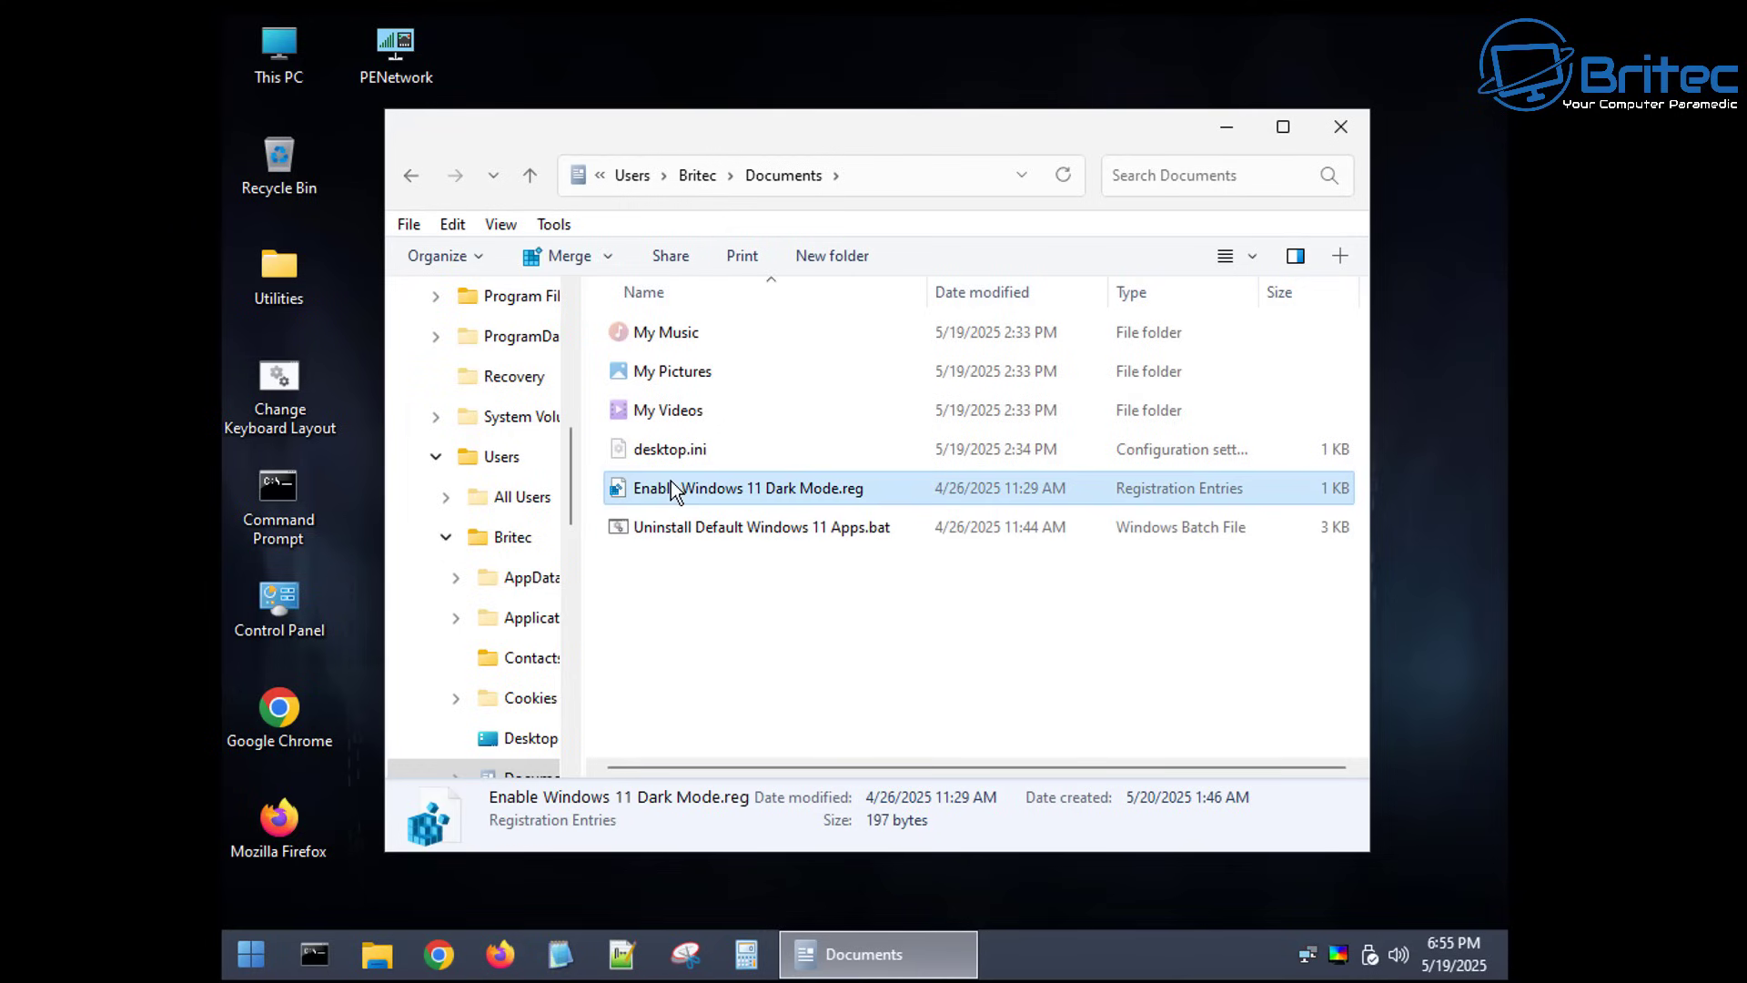
pyautogui.click(413, 173)
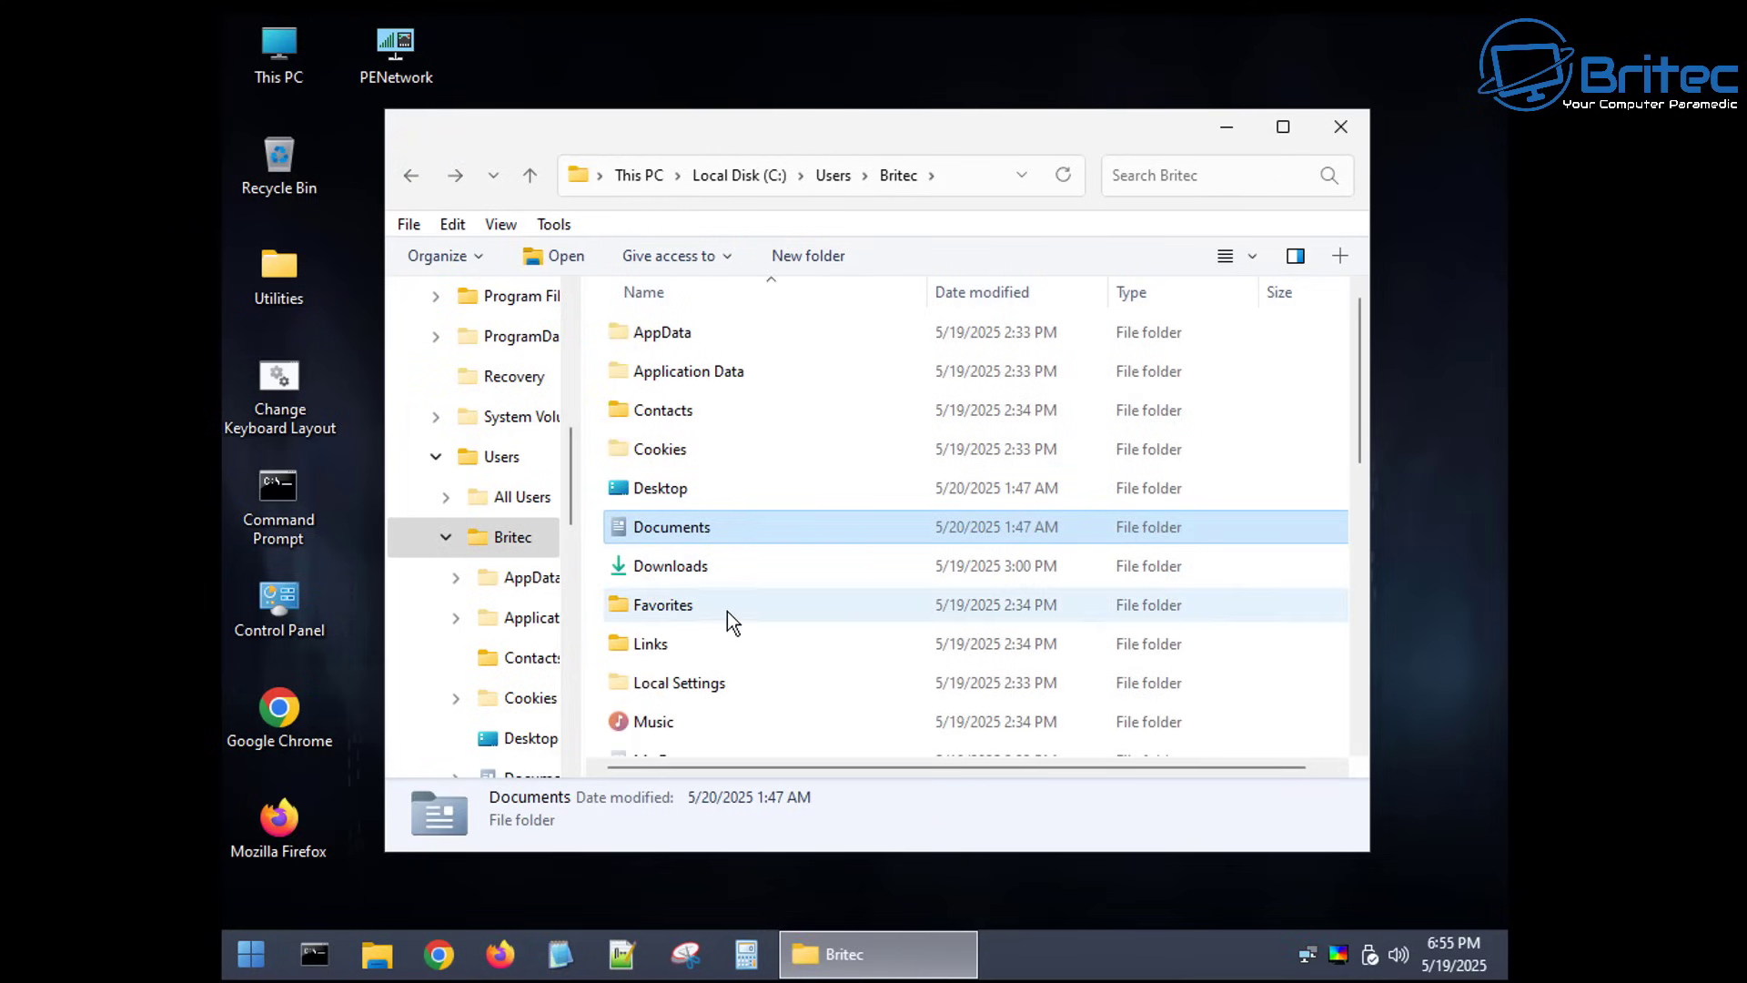
# View the profile's Pictures folder, then return to the profile folder list
pyautogui.scroll(-2, 744, 723)
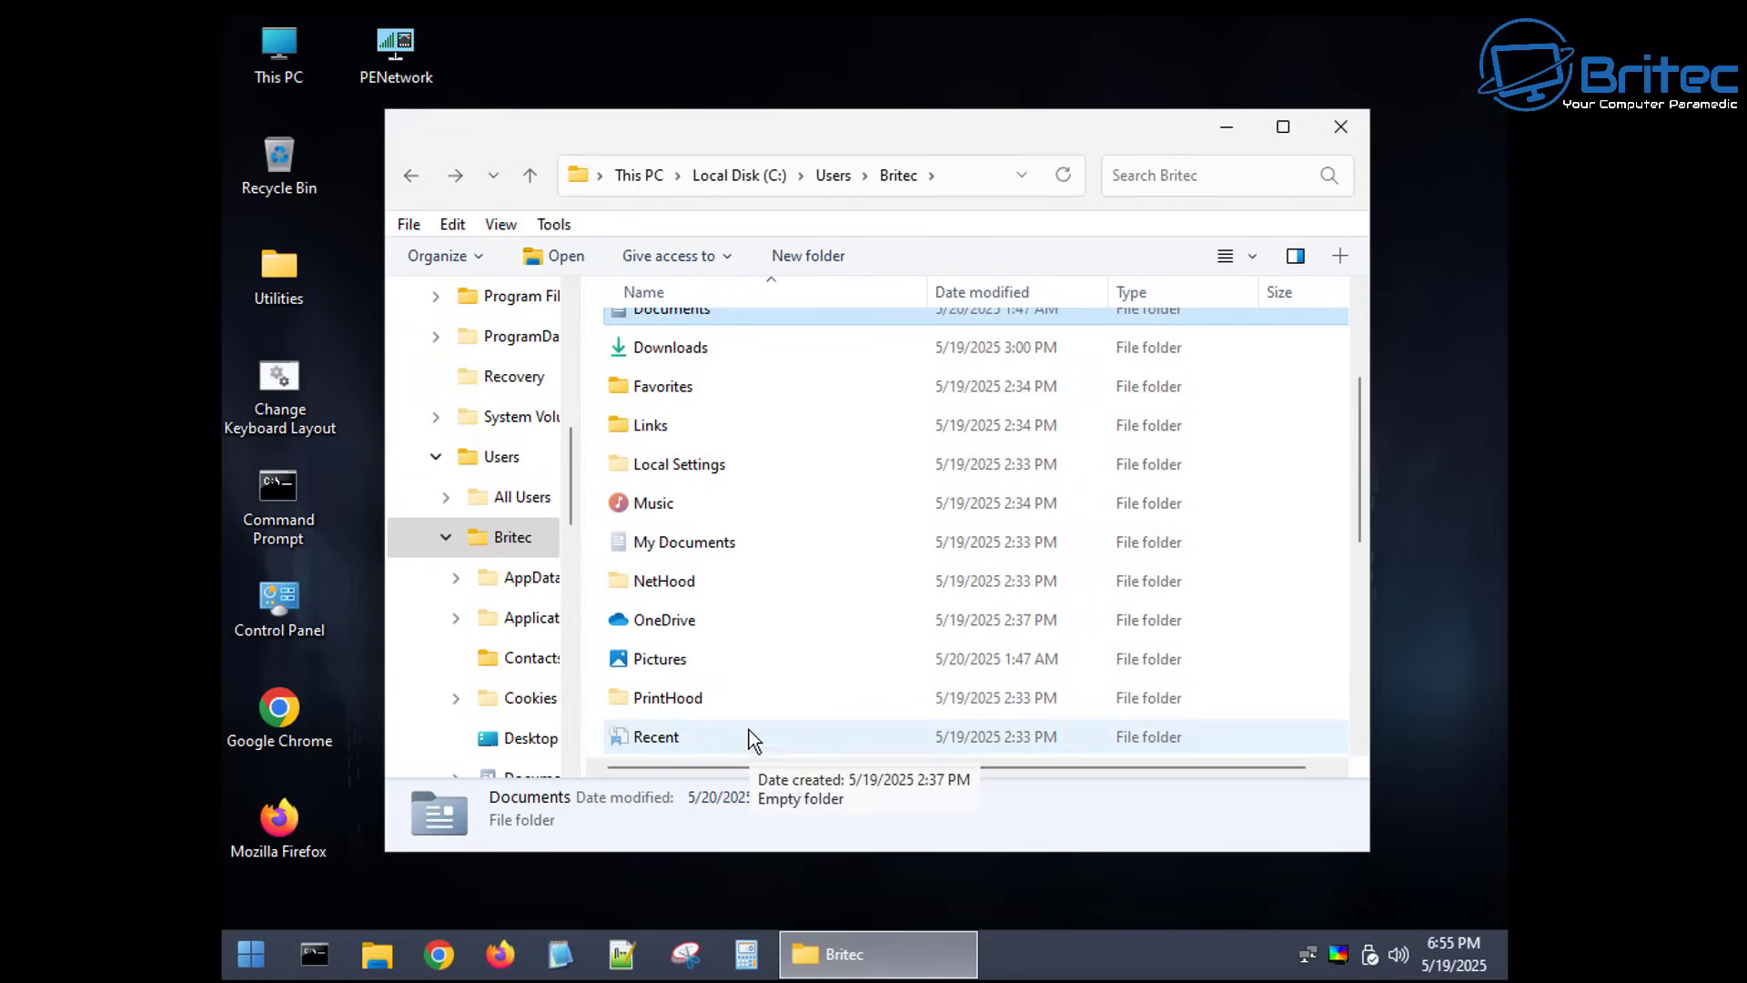
pyautogui.click(697, 660)
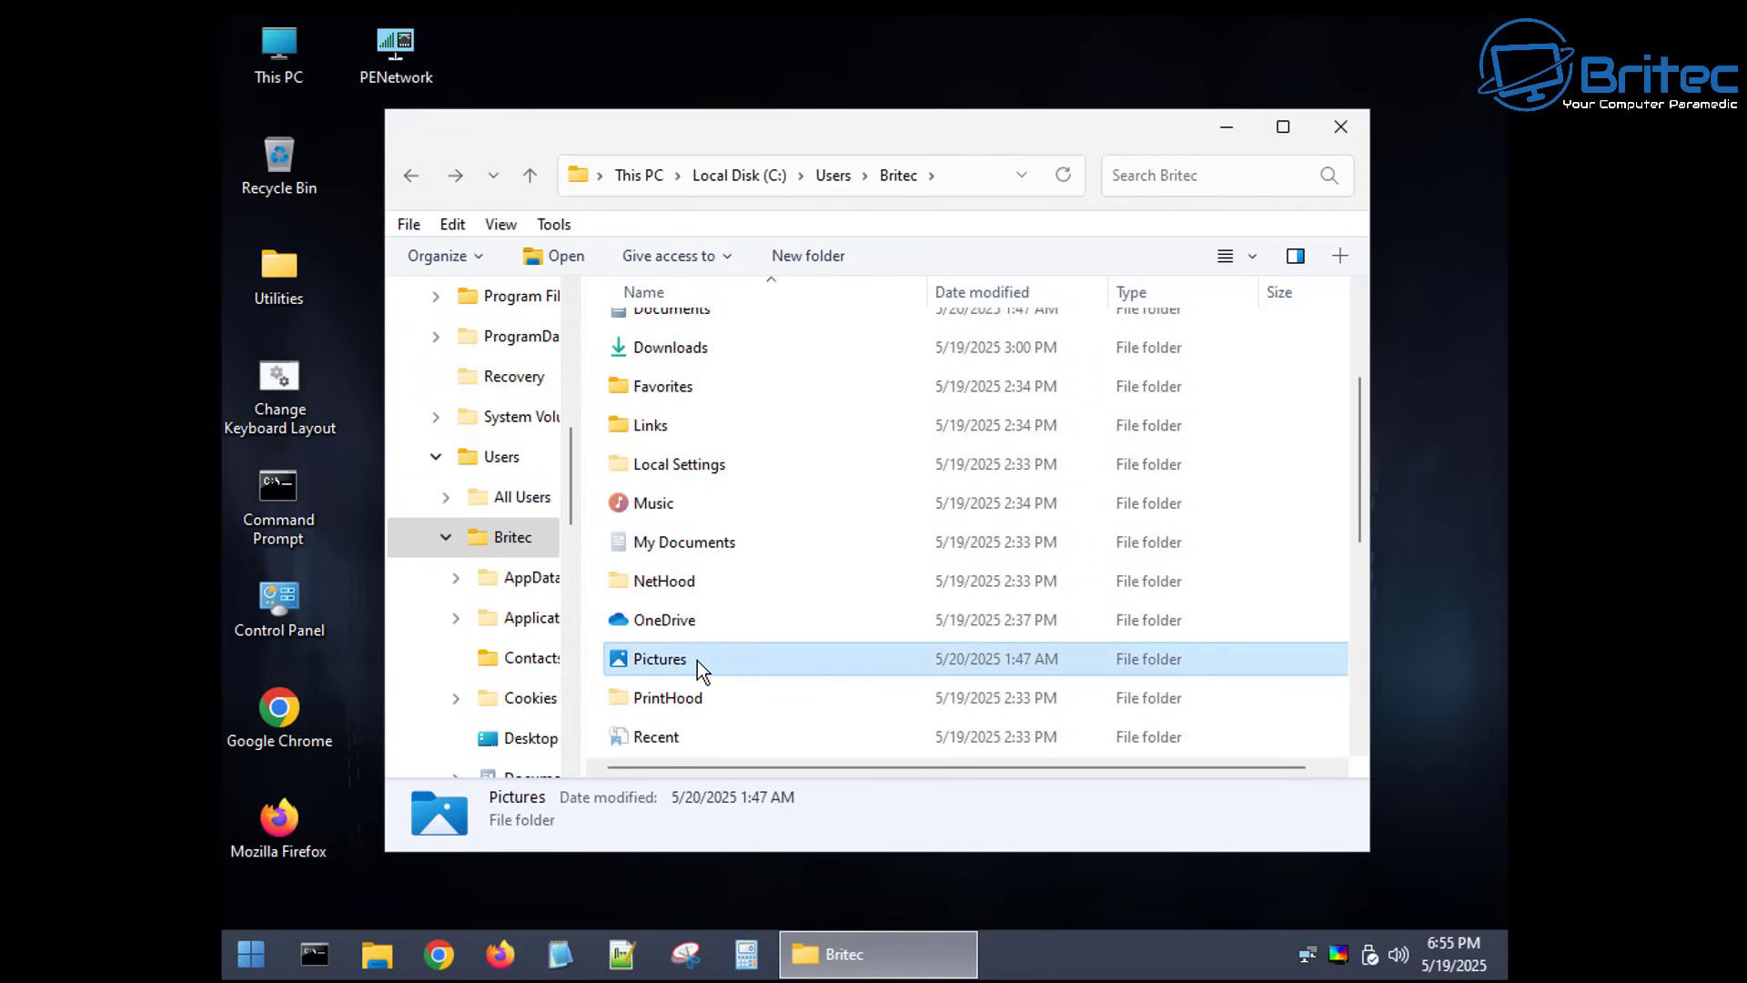
pyautogui.doubleClick(697, 661)
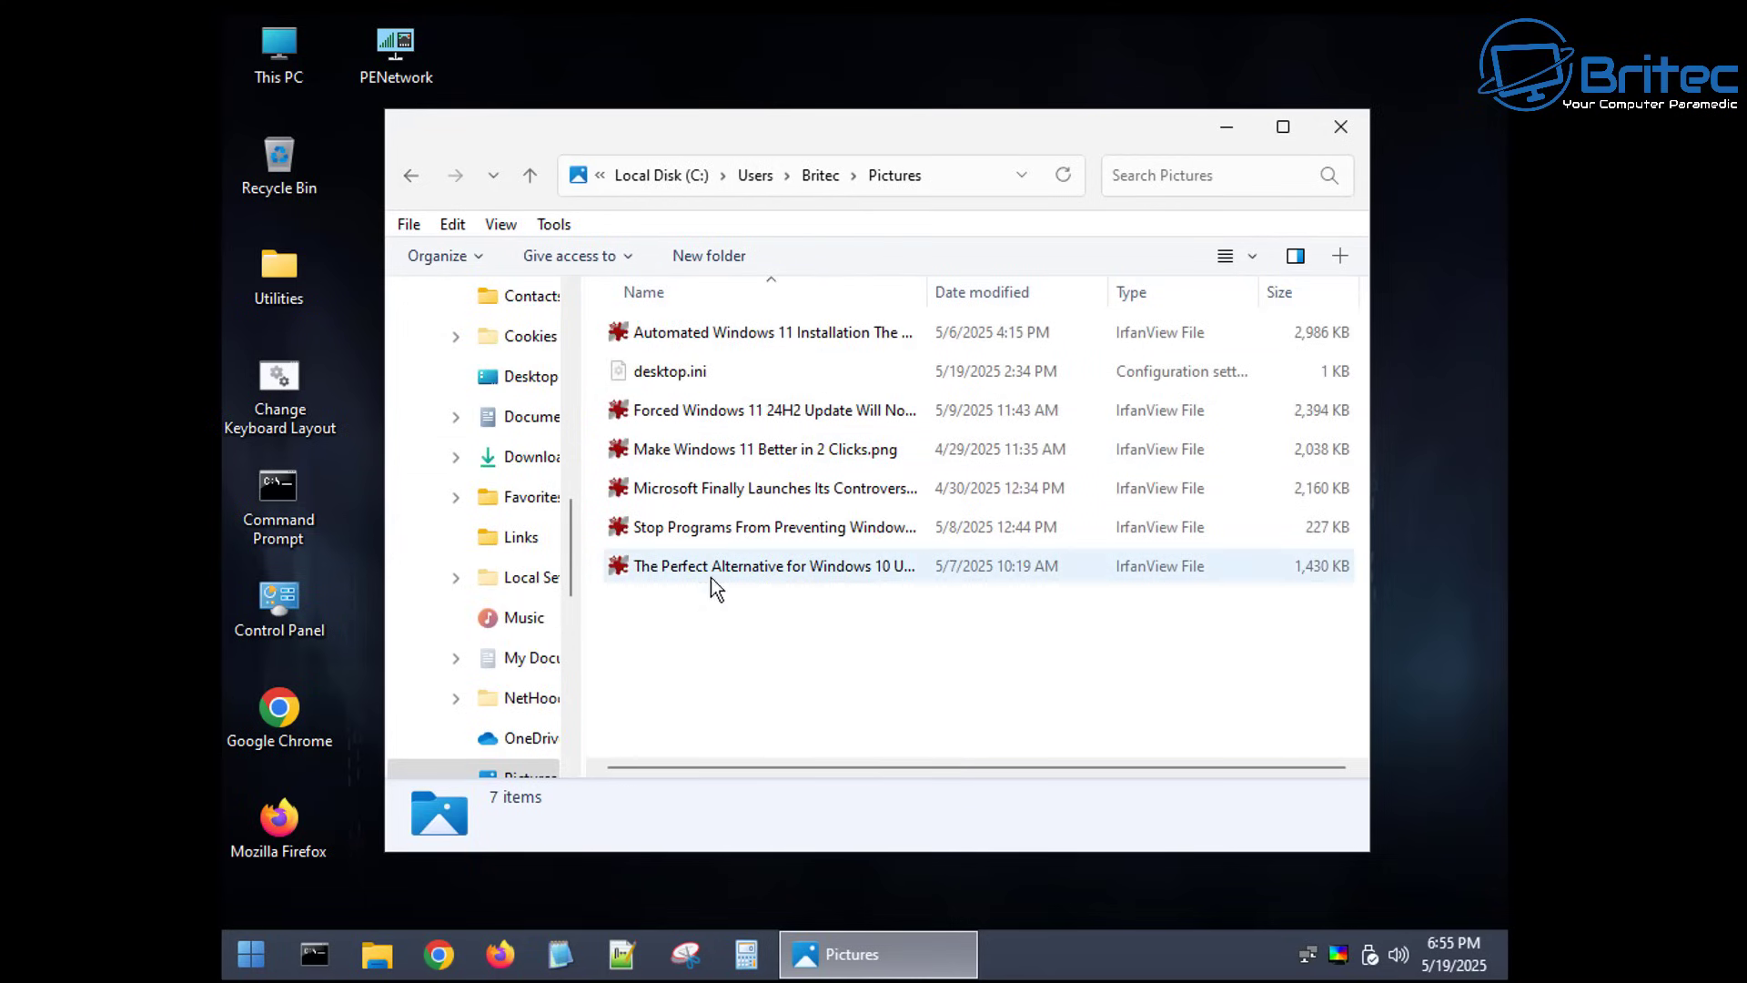
pyautogui.click(411, 178)
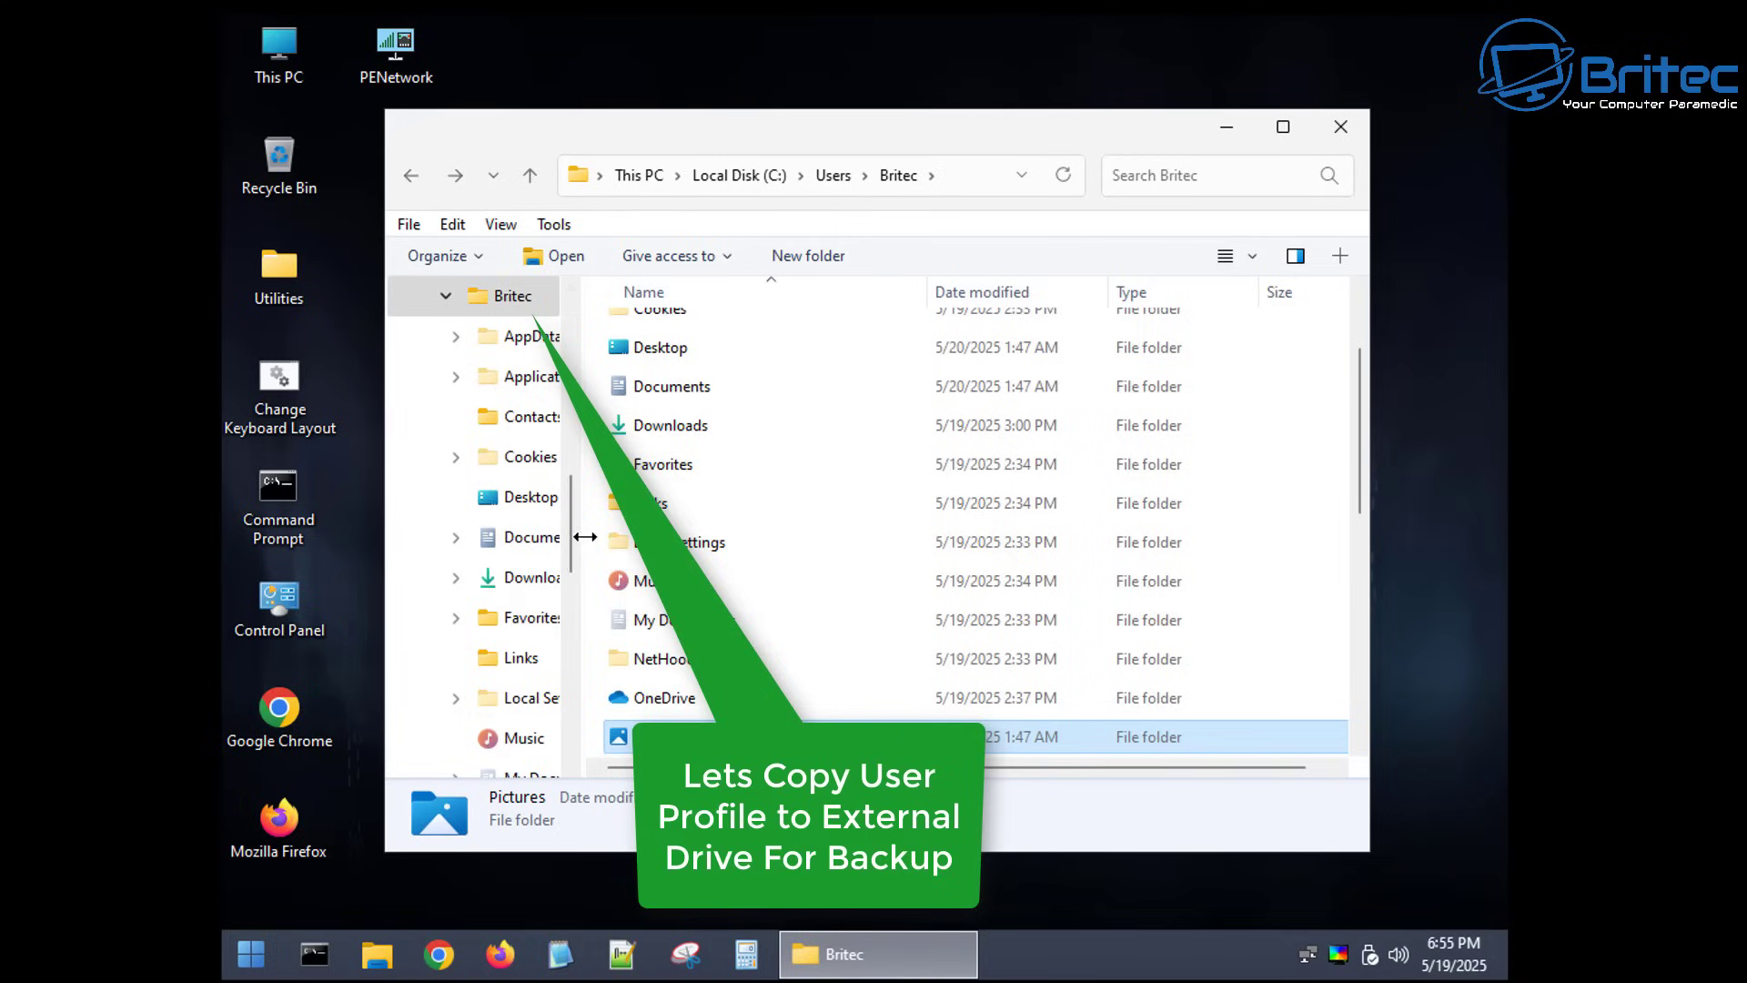
# Widen the folder tree and copy the whole user profile folder
pyautogui.moveTo(583, 544); pyautogui.dragTo(724, 546)
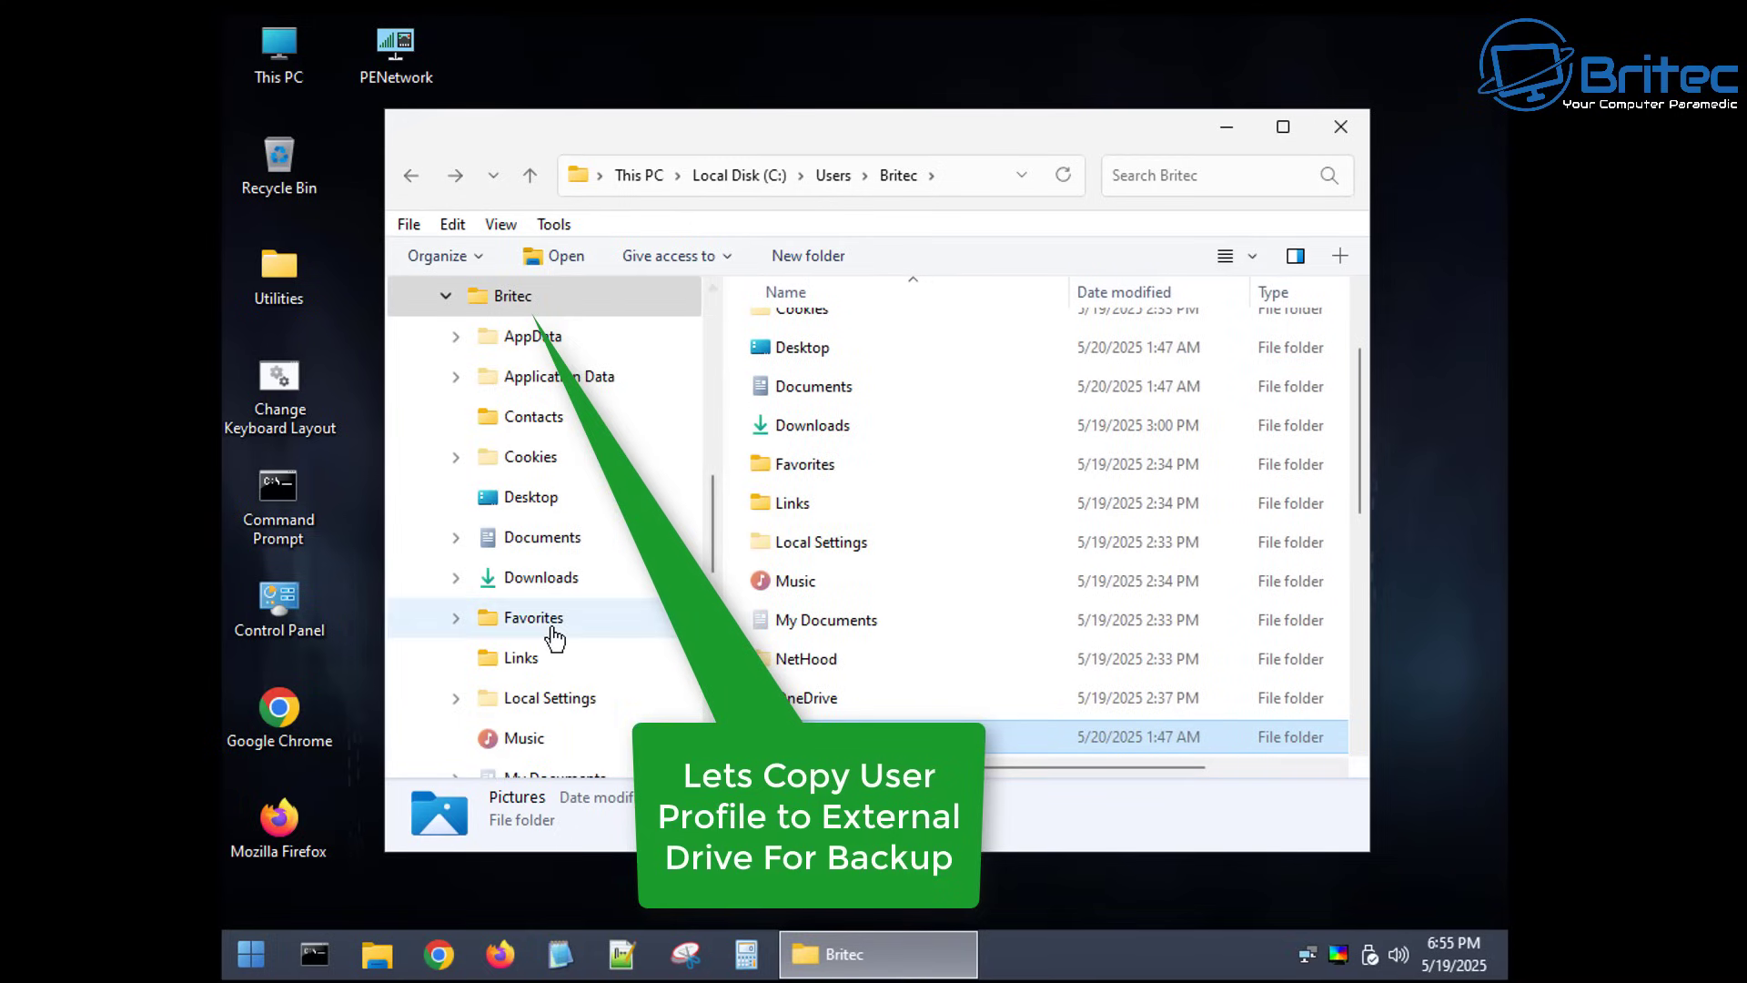
pyautogui.click(534, 307)
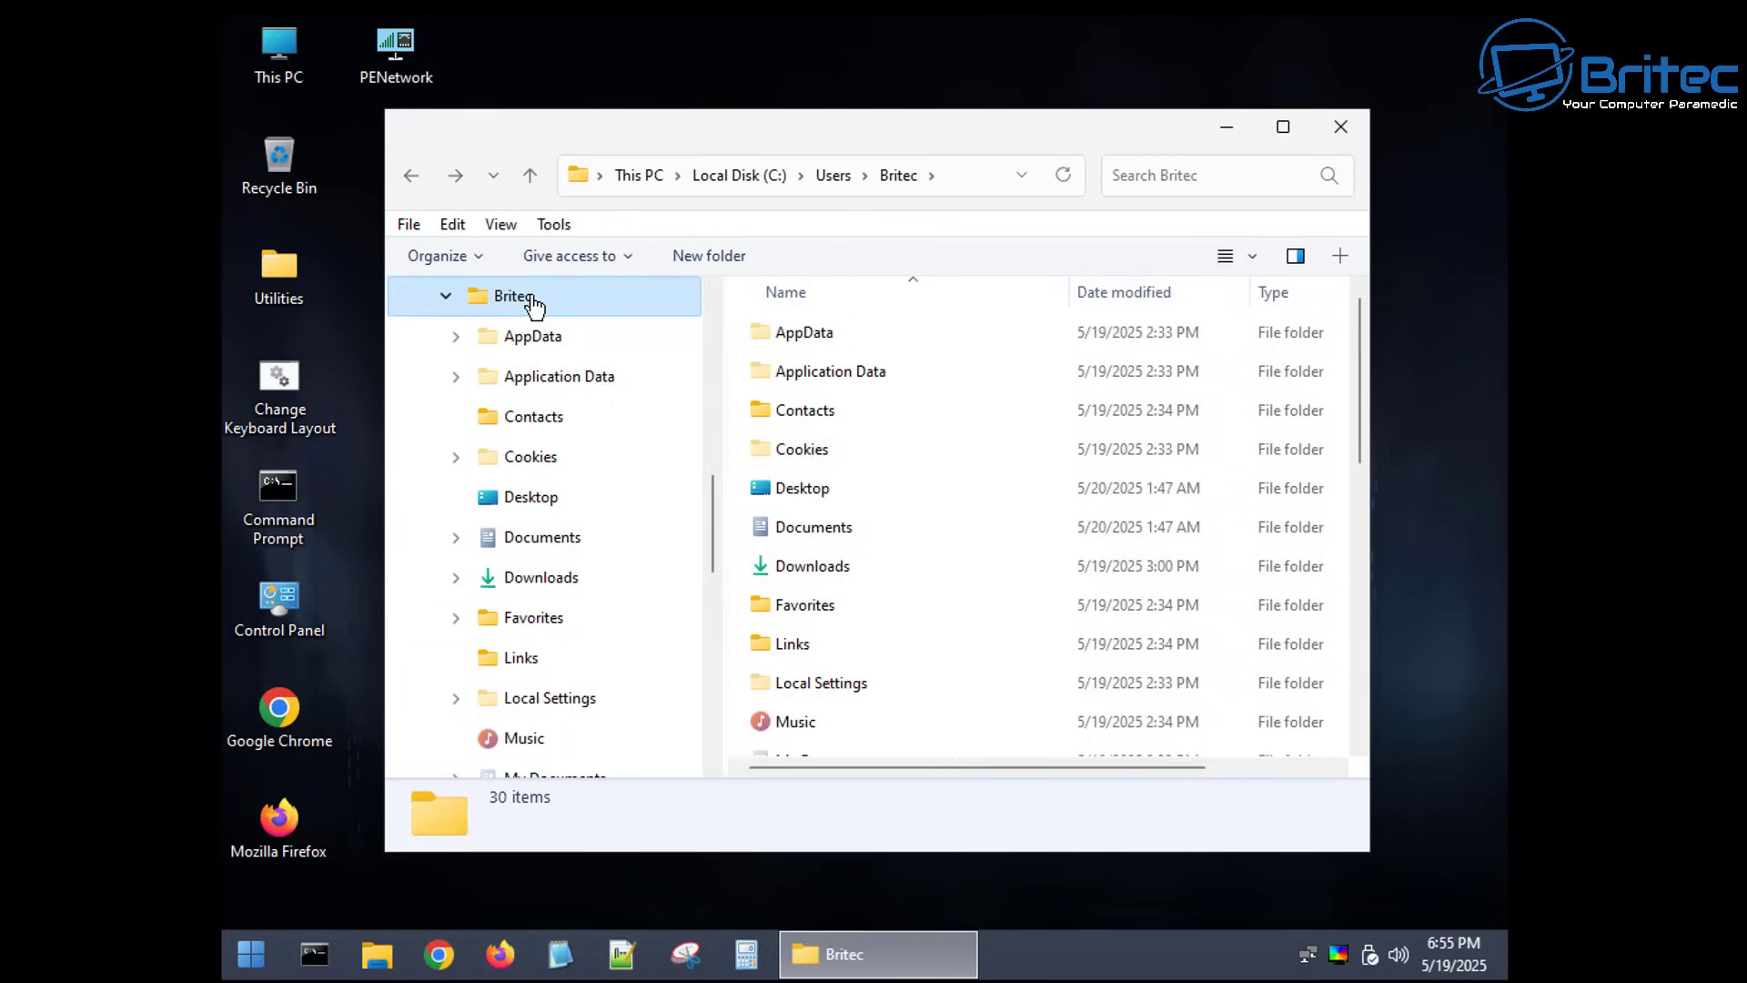
pyautogui.rightClick(534, 307)
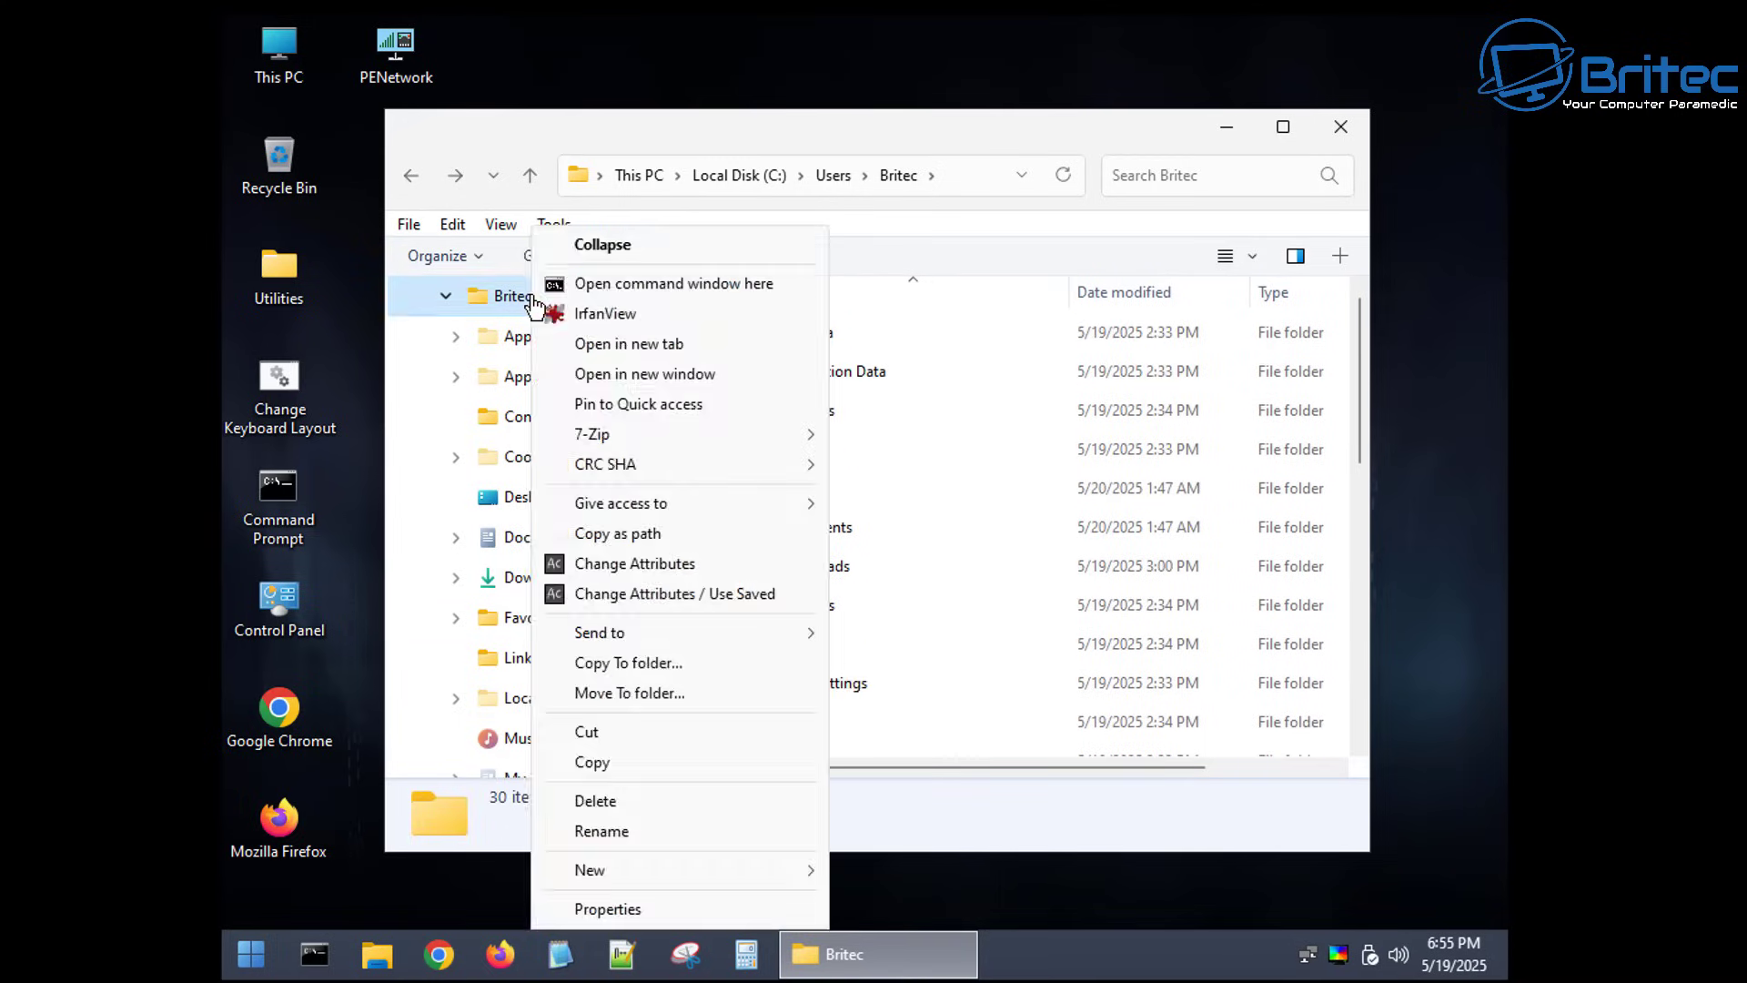
pyautogui.click(639, 762)
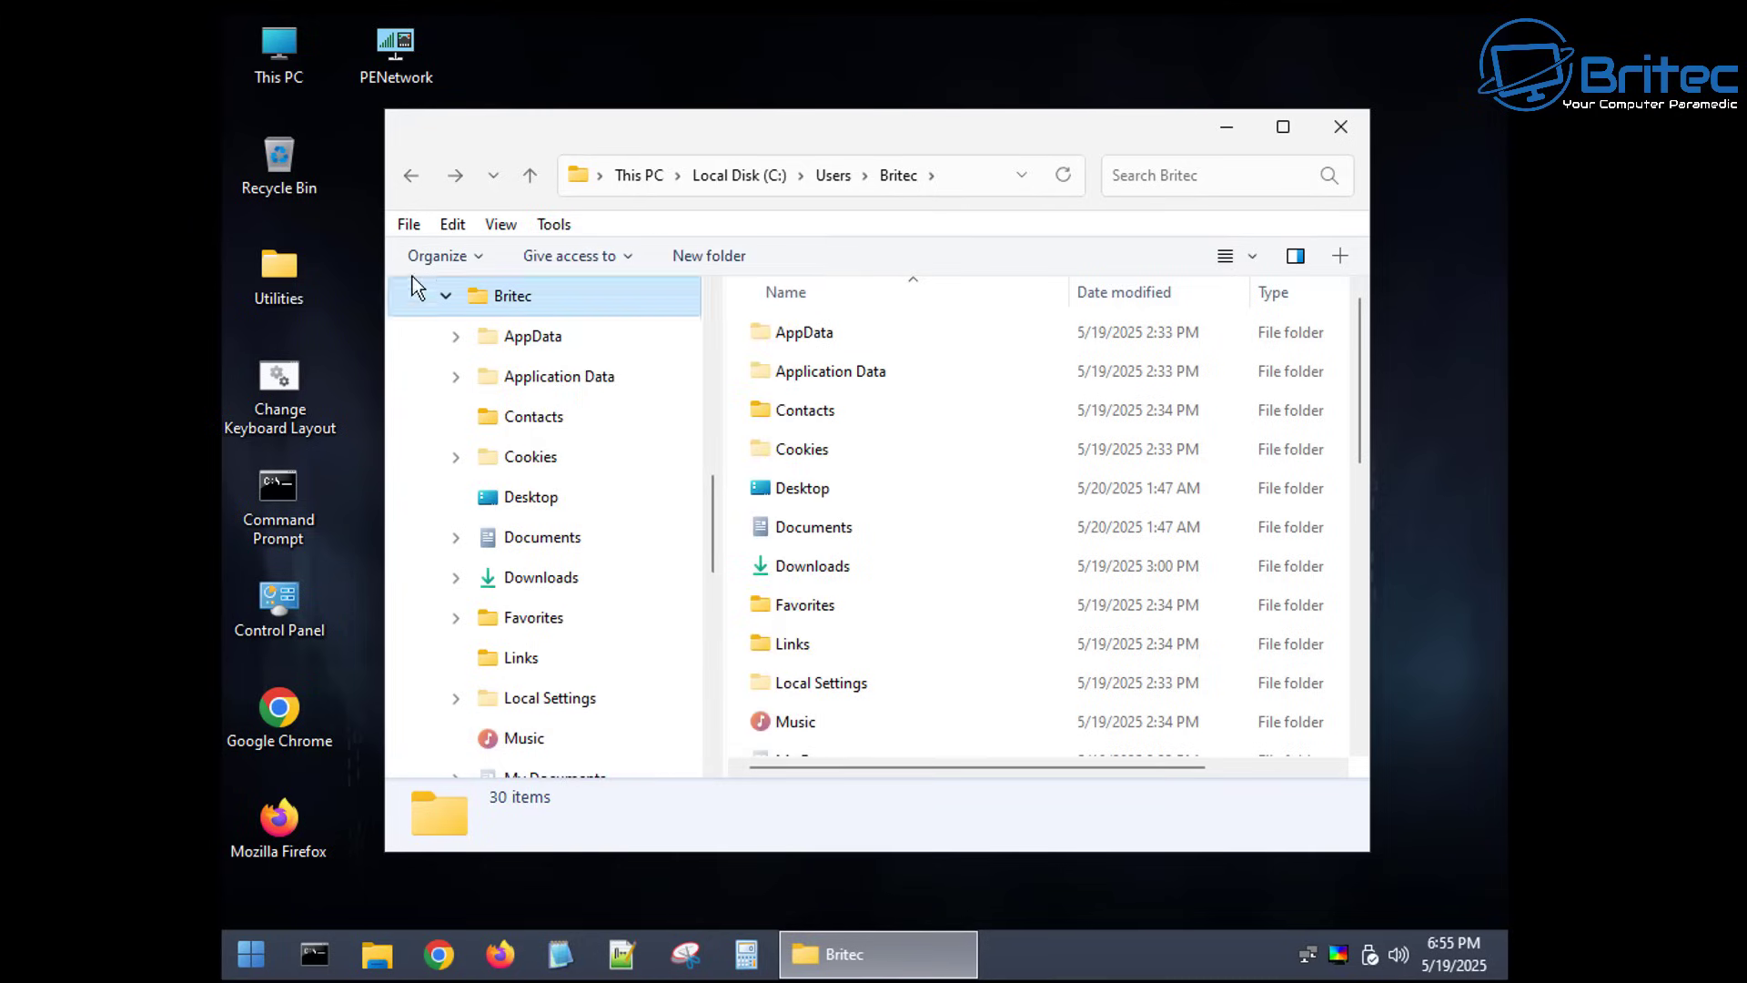
# Go back up to This PC and select the storage (E:) drive
pyautogui.click(452, 224)
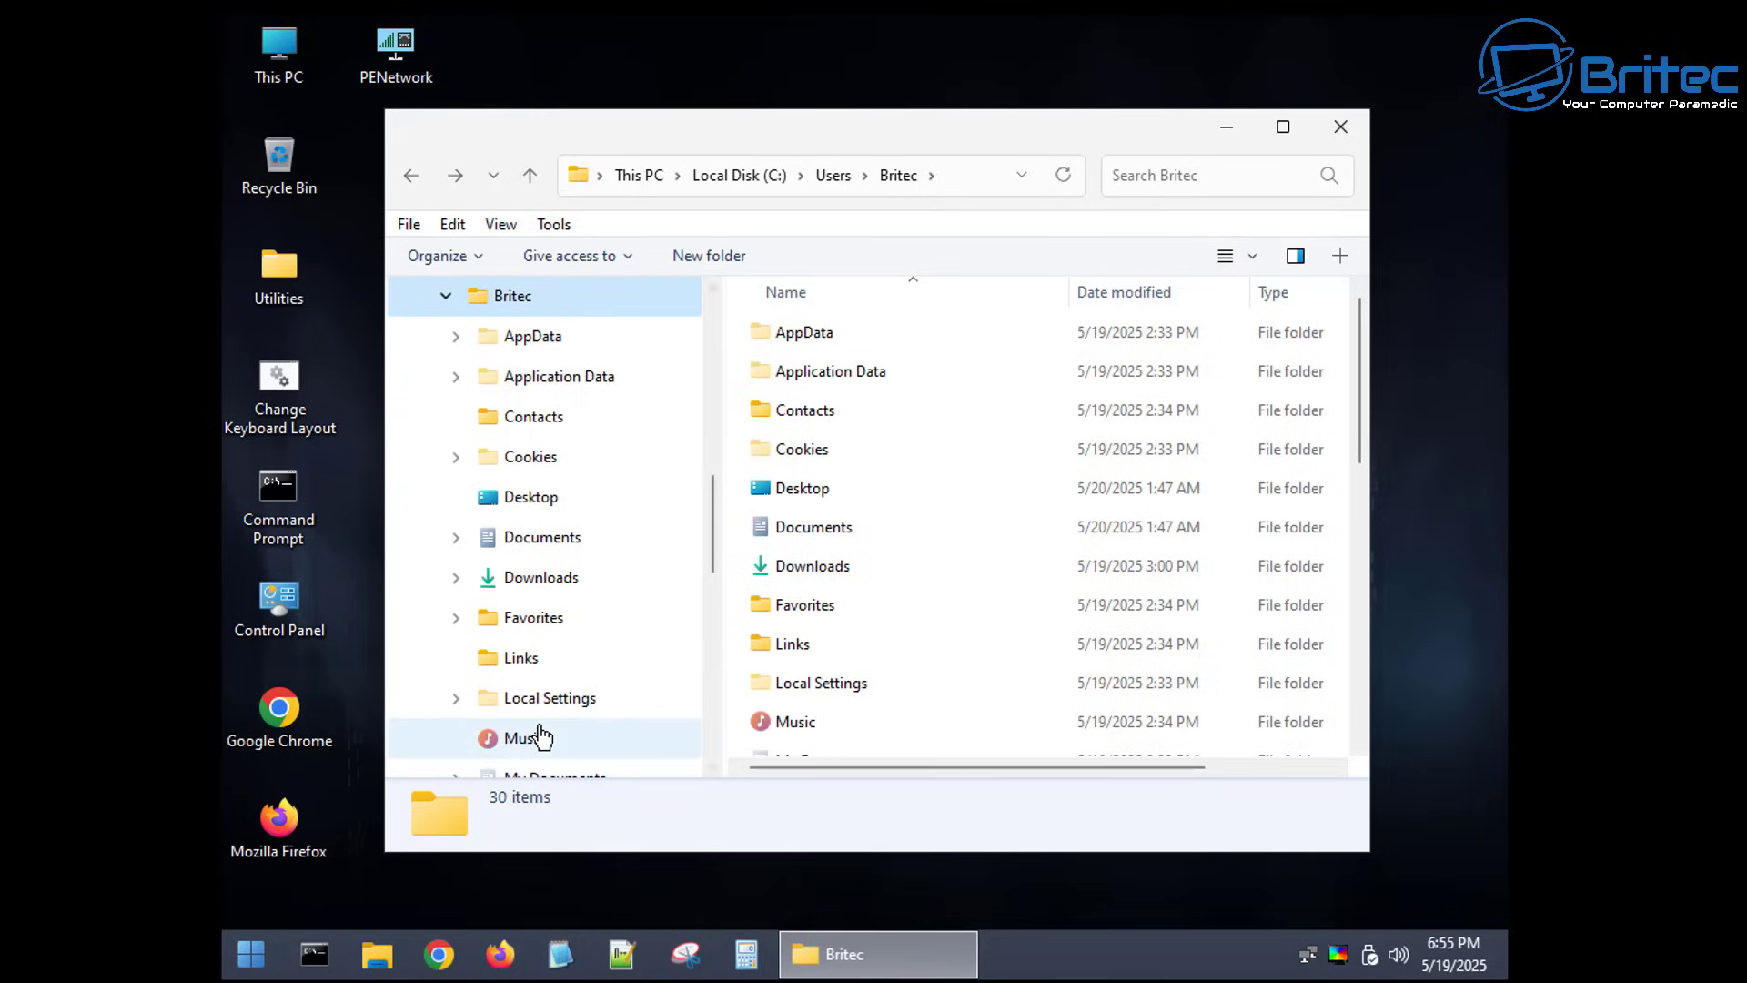
pyautogui.click(411, 178)
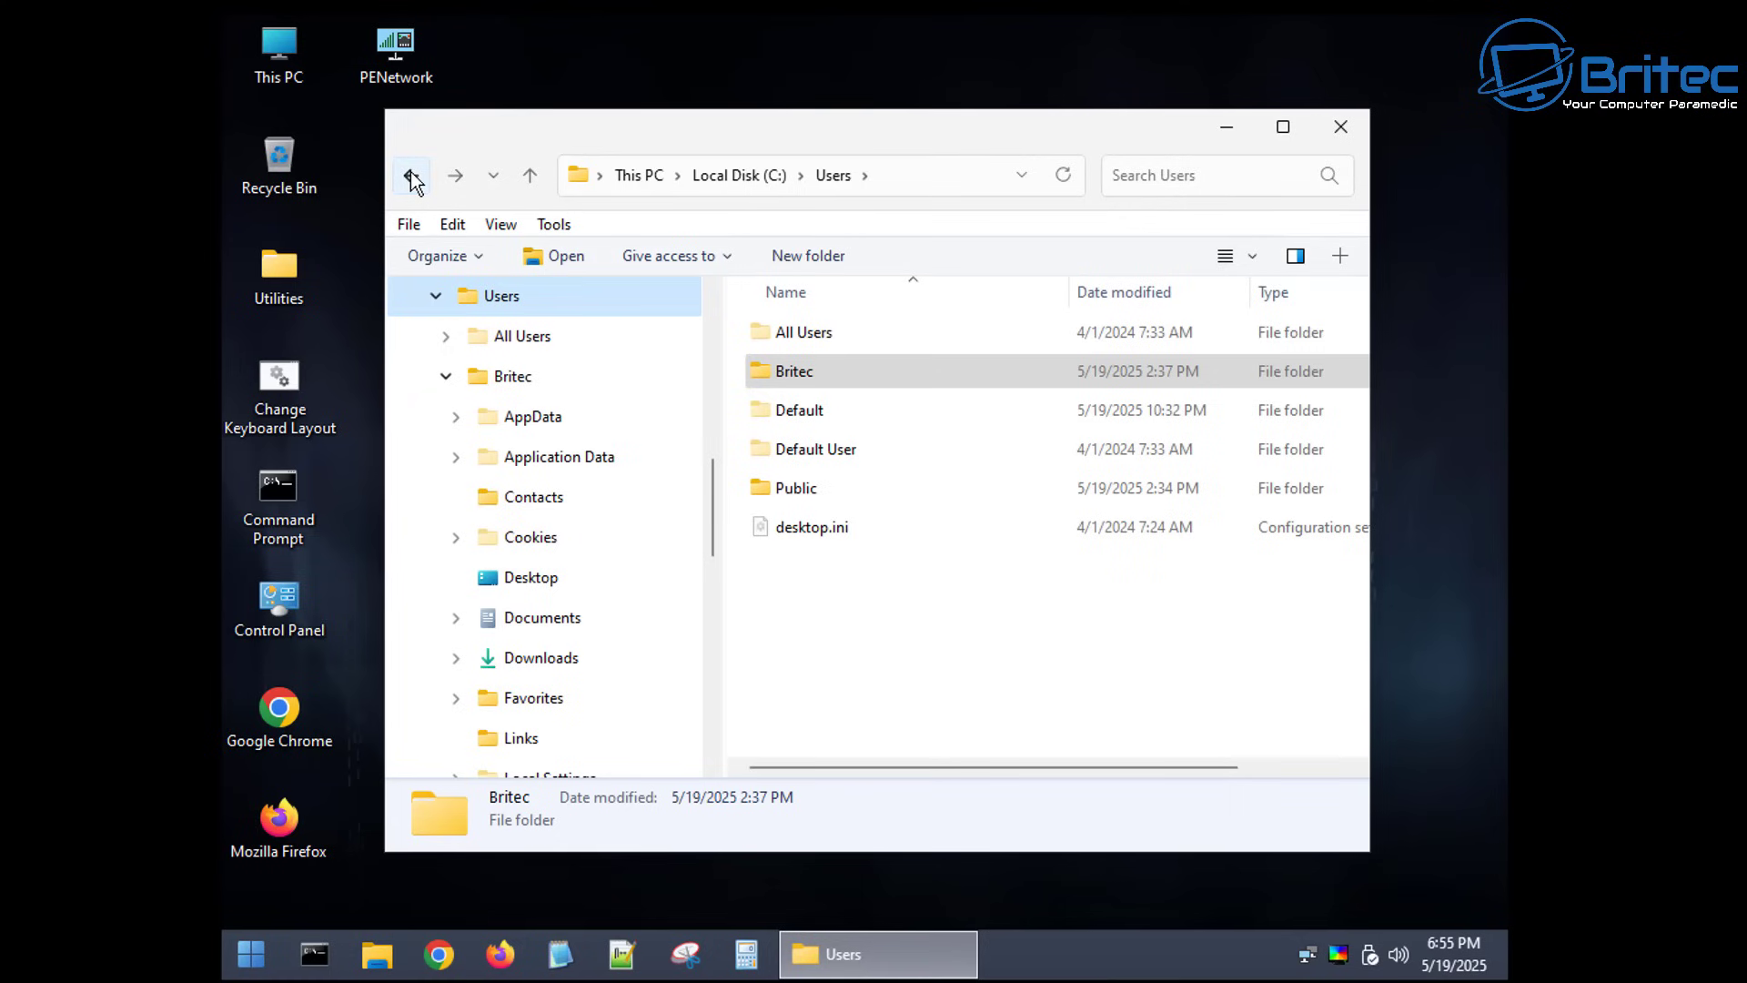
pyautogui.click(411, 179)
pyautogui.click(412, 179)
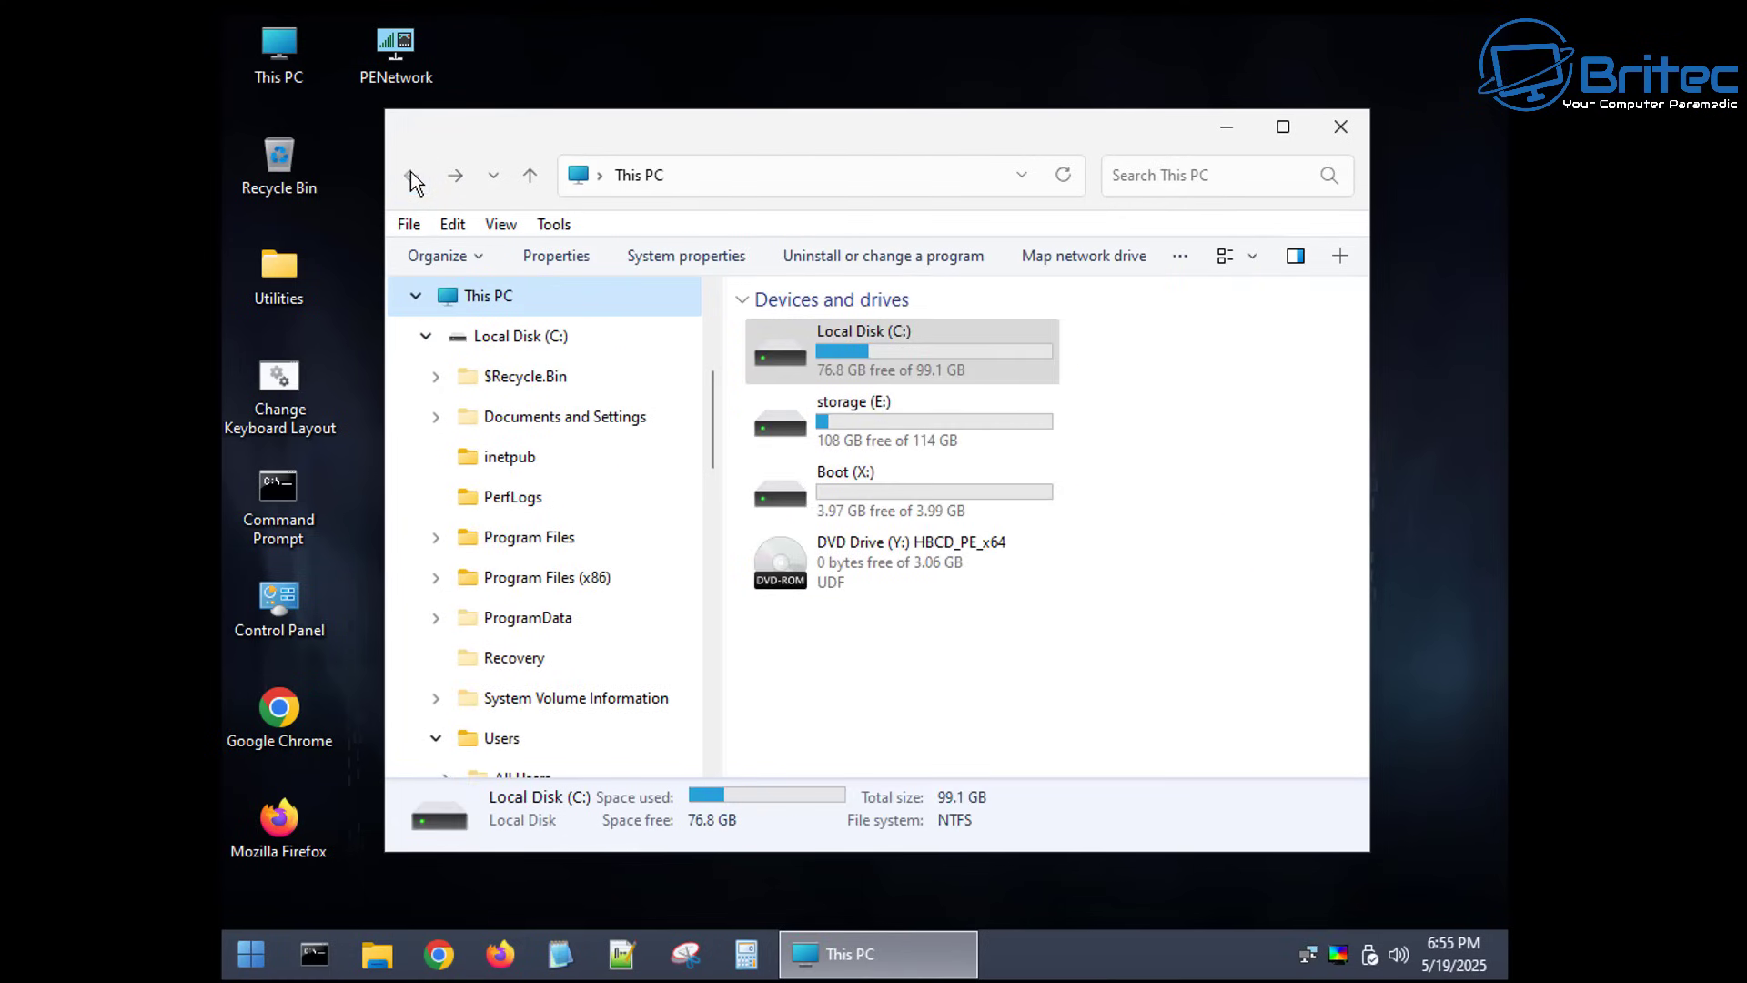
pyautogui.click(873, 424)
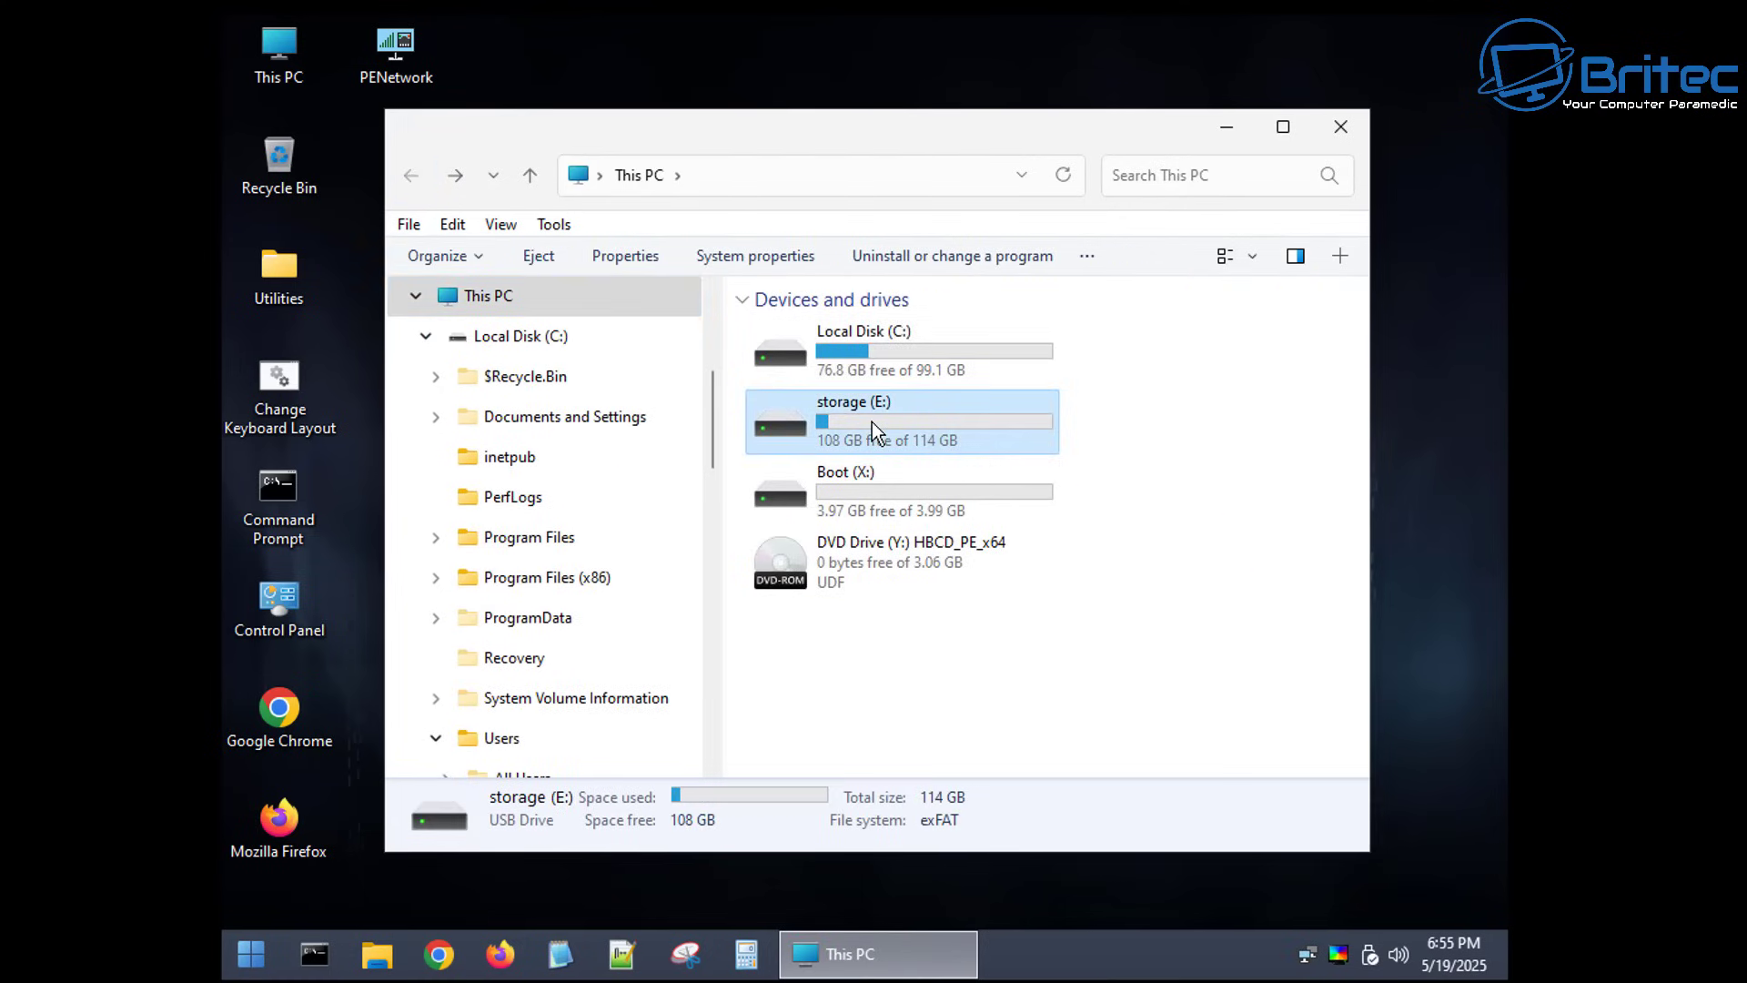
# Paste the profile onto storage (E:) and let all 8,558 items finish copying
pyautogui.rightClick(872, 423)
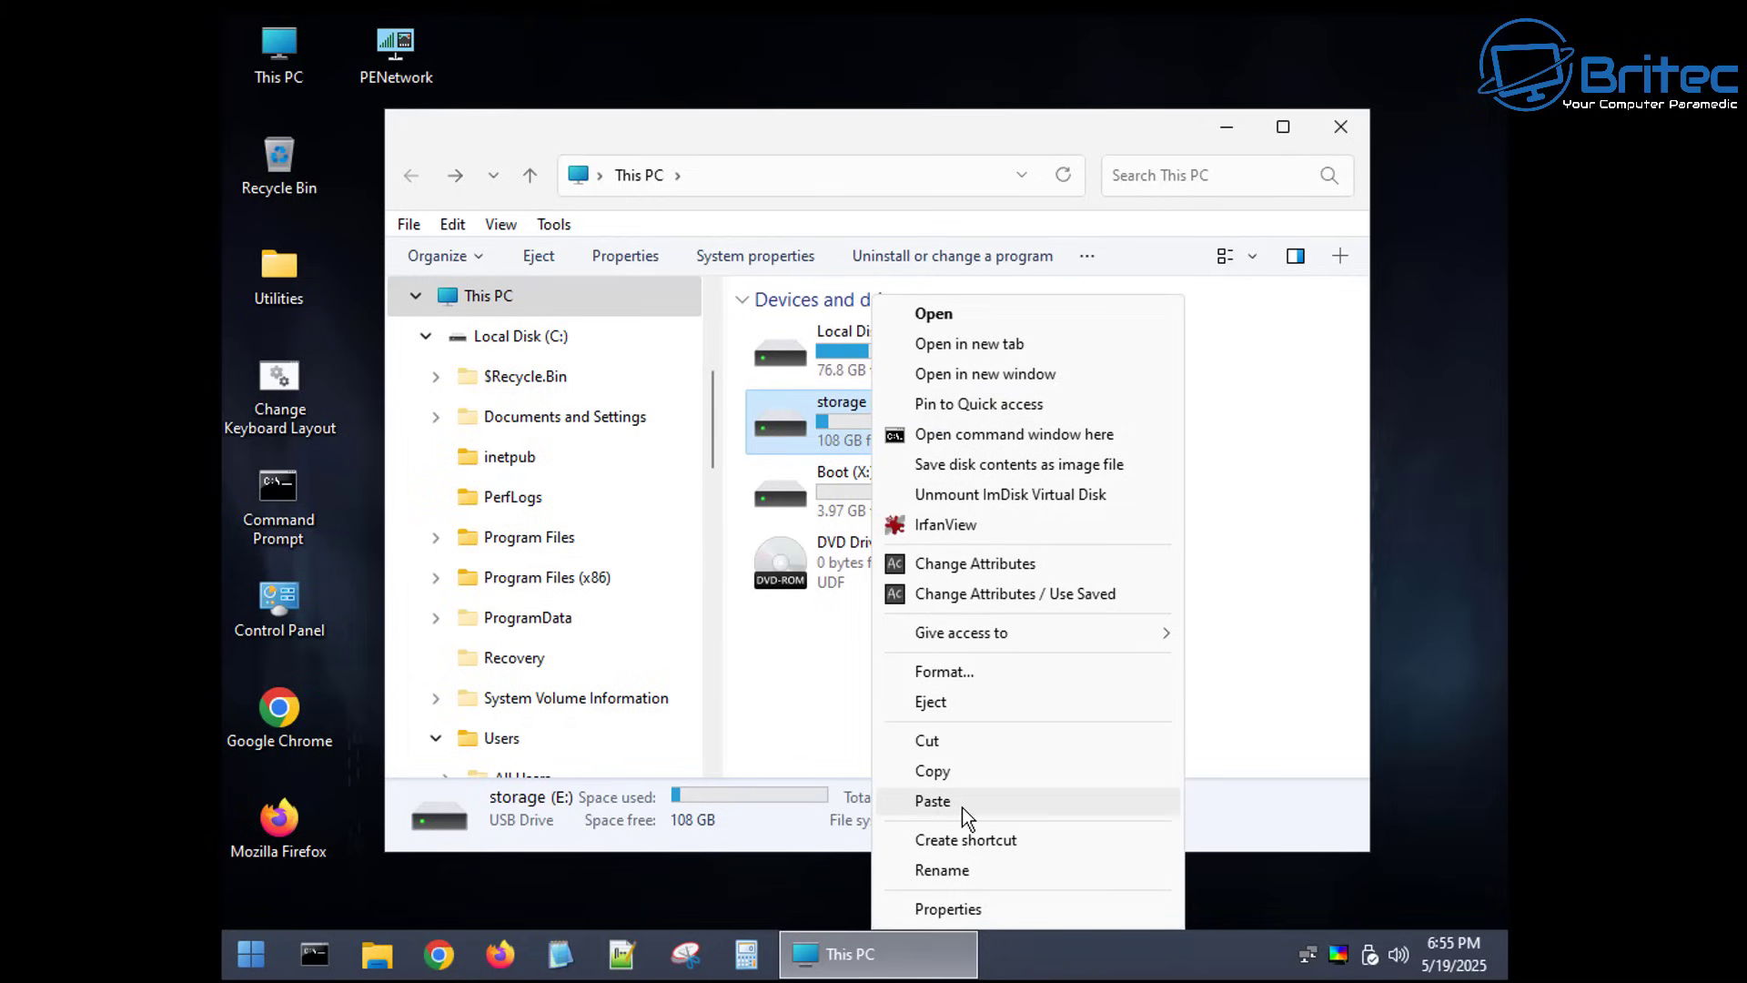
pyautogui.click(962, 803)
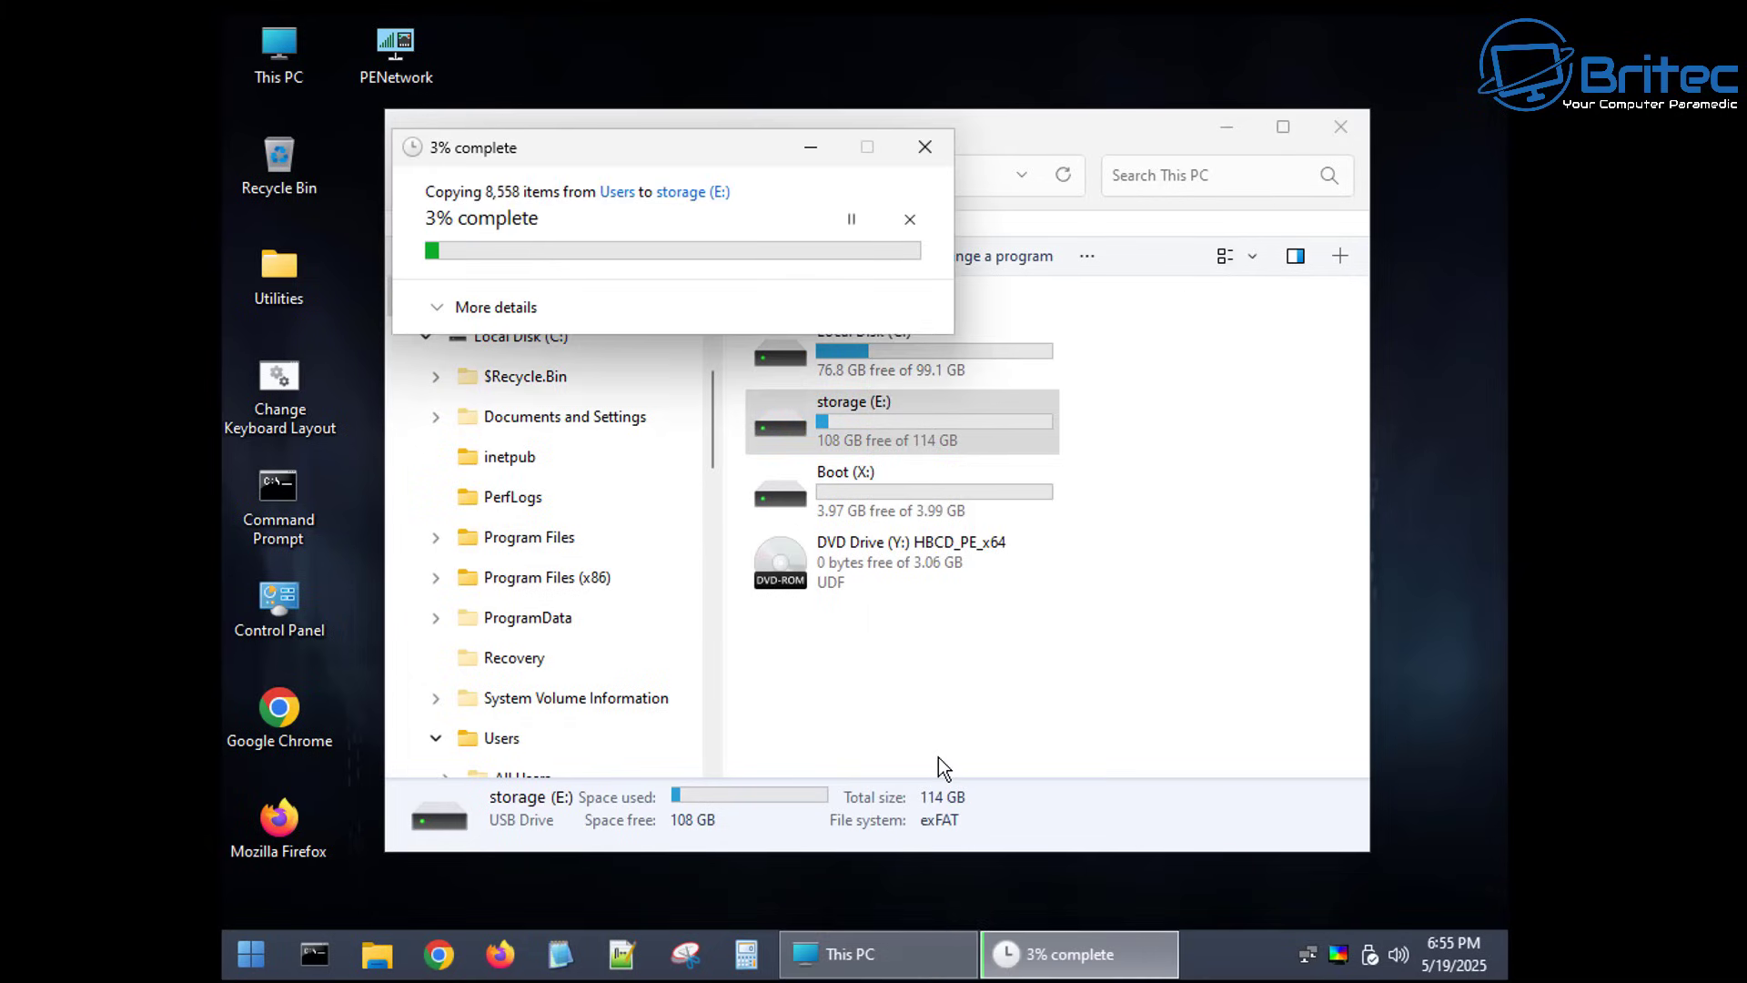
pyautogui.moveTo(582, 147); pyautogui.dragTo(794, 220)
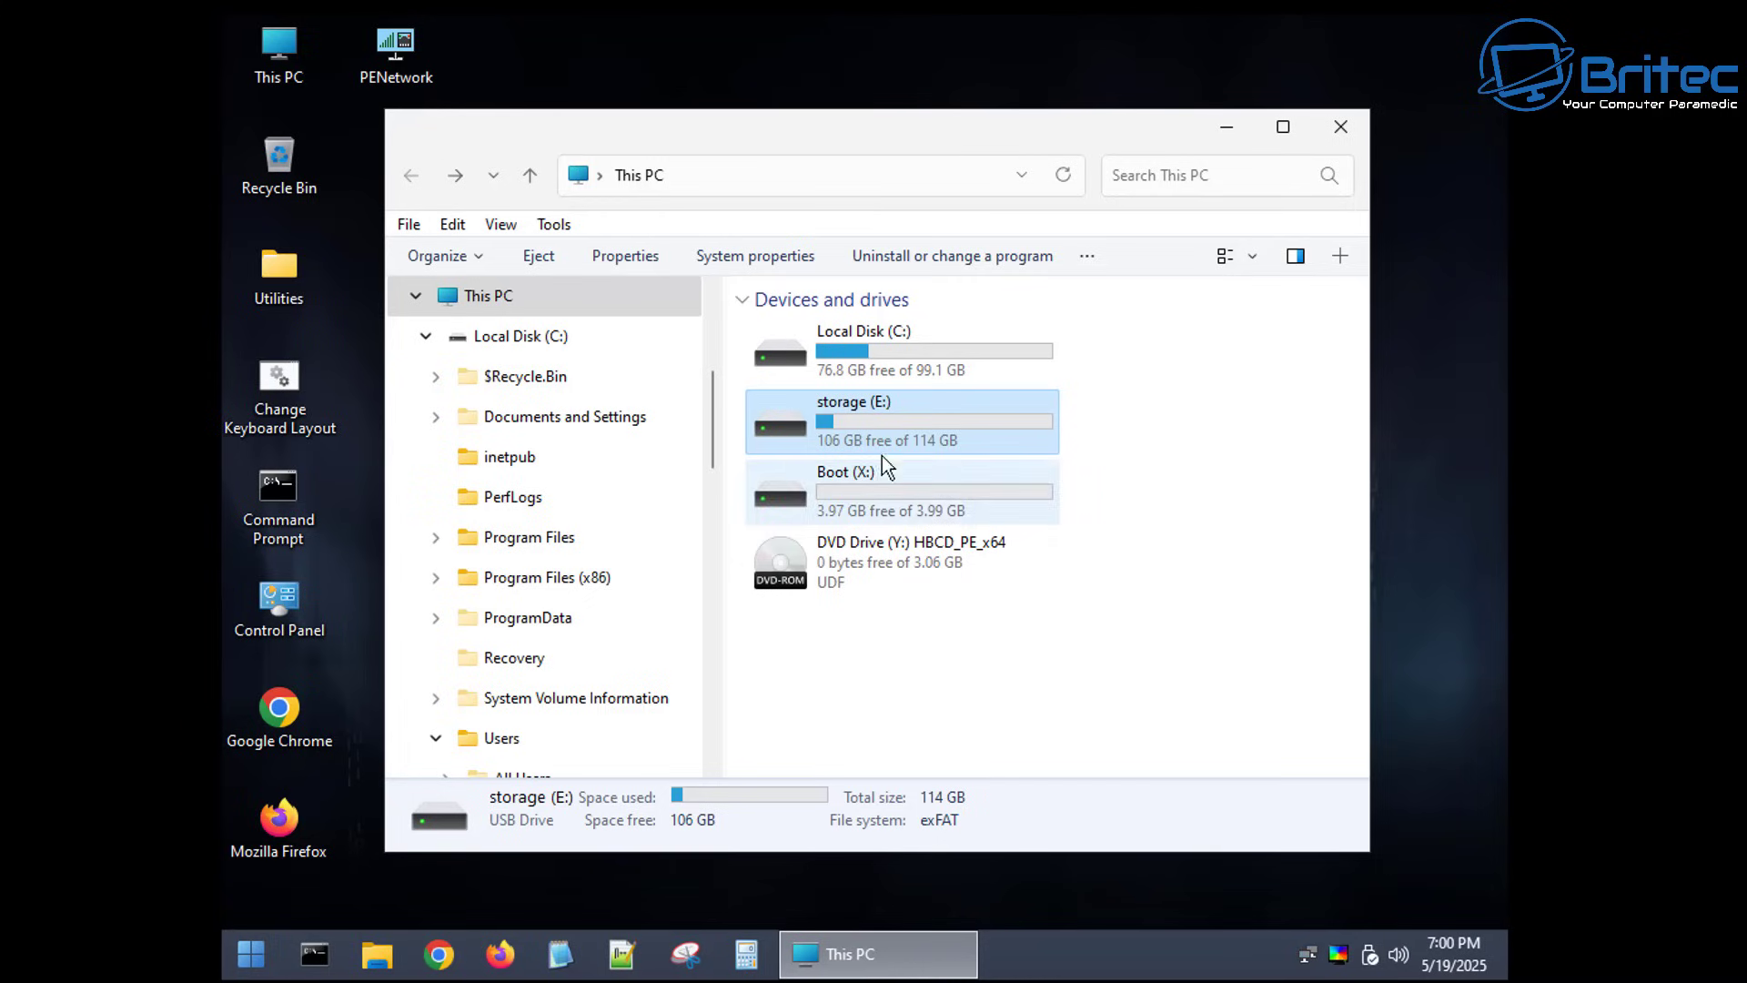
# Open the backed-up profile on storage (E:) and check its Documents and Pictures folders (7 items)
pyautogui.doubleClick(881, 433)
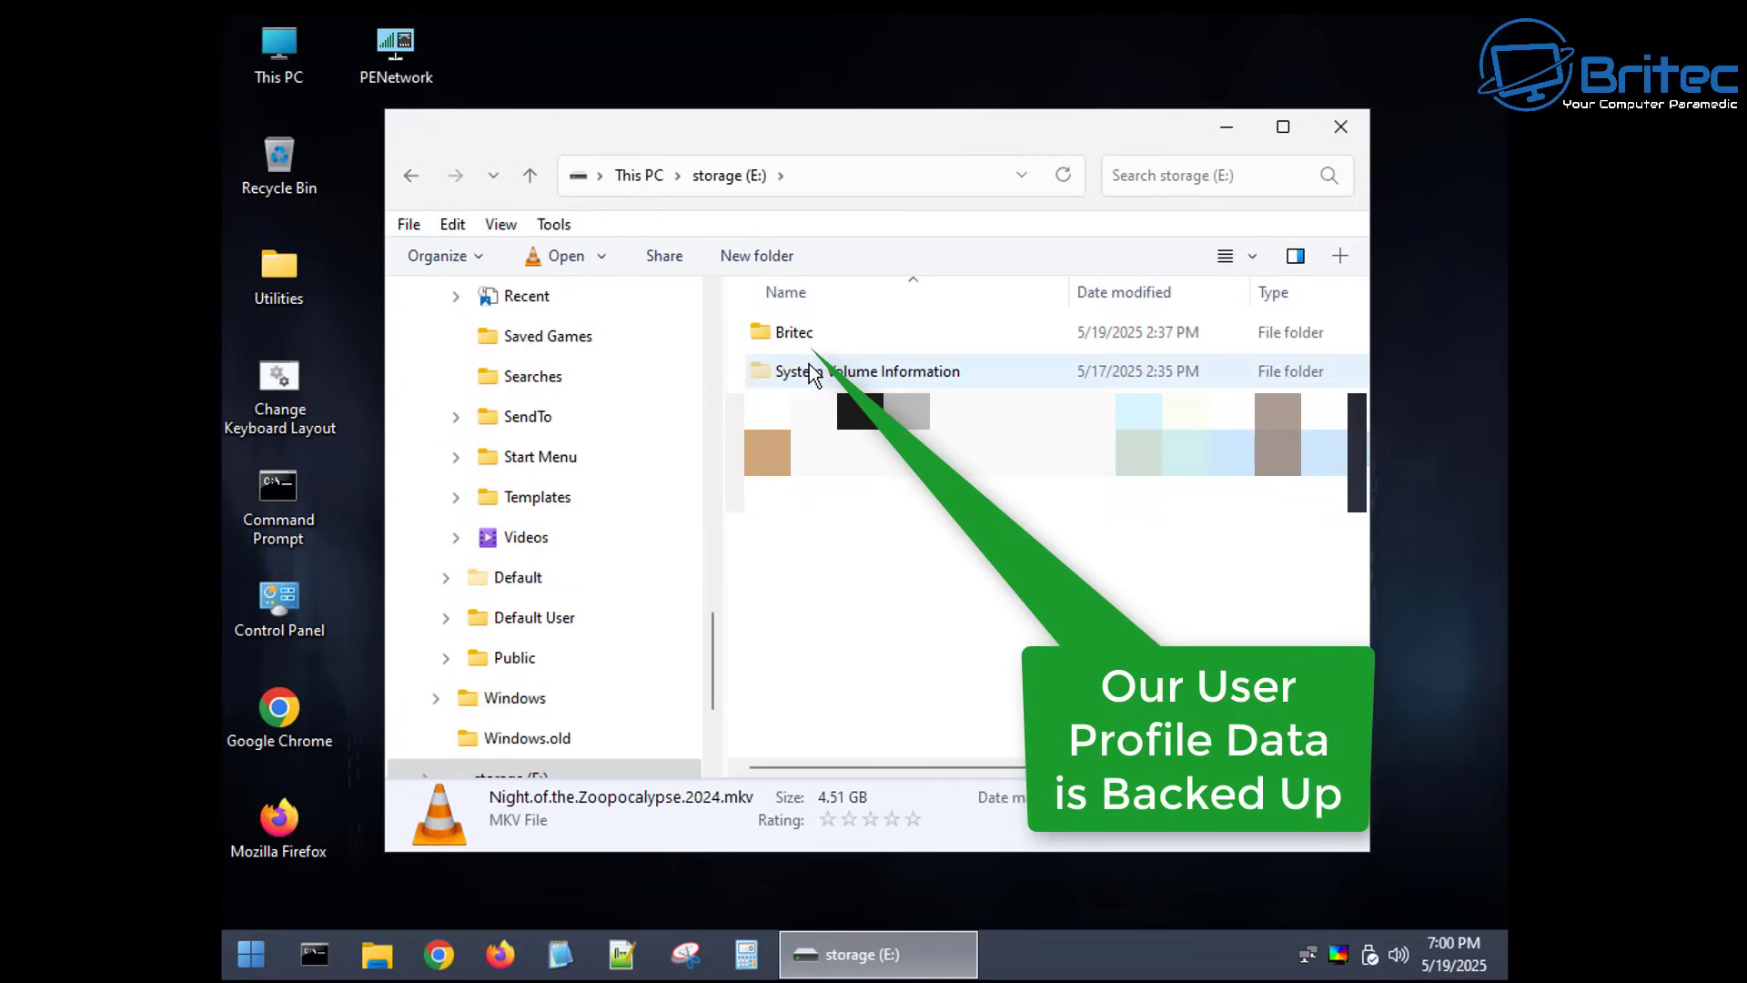
pyautogui.doubleClick(793, 334)
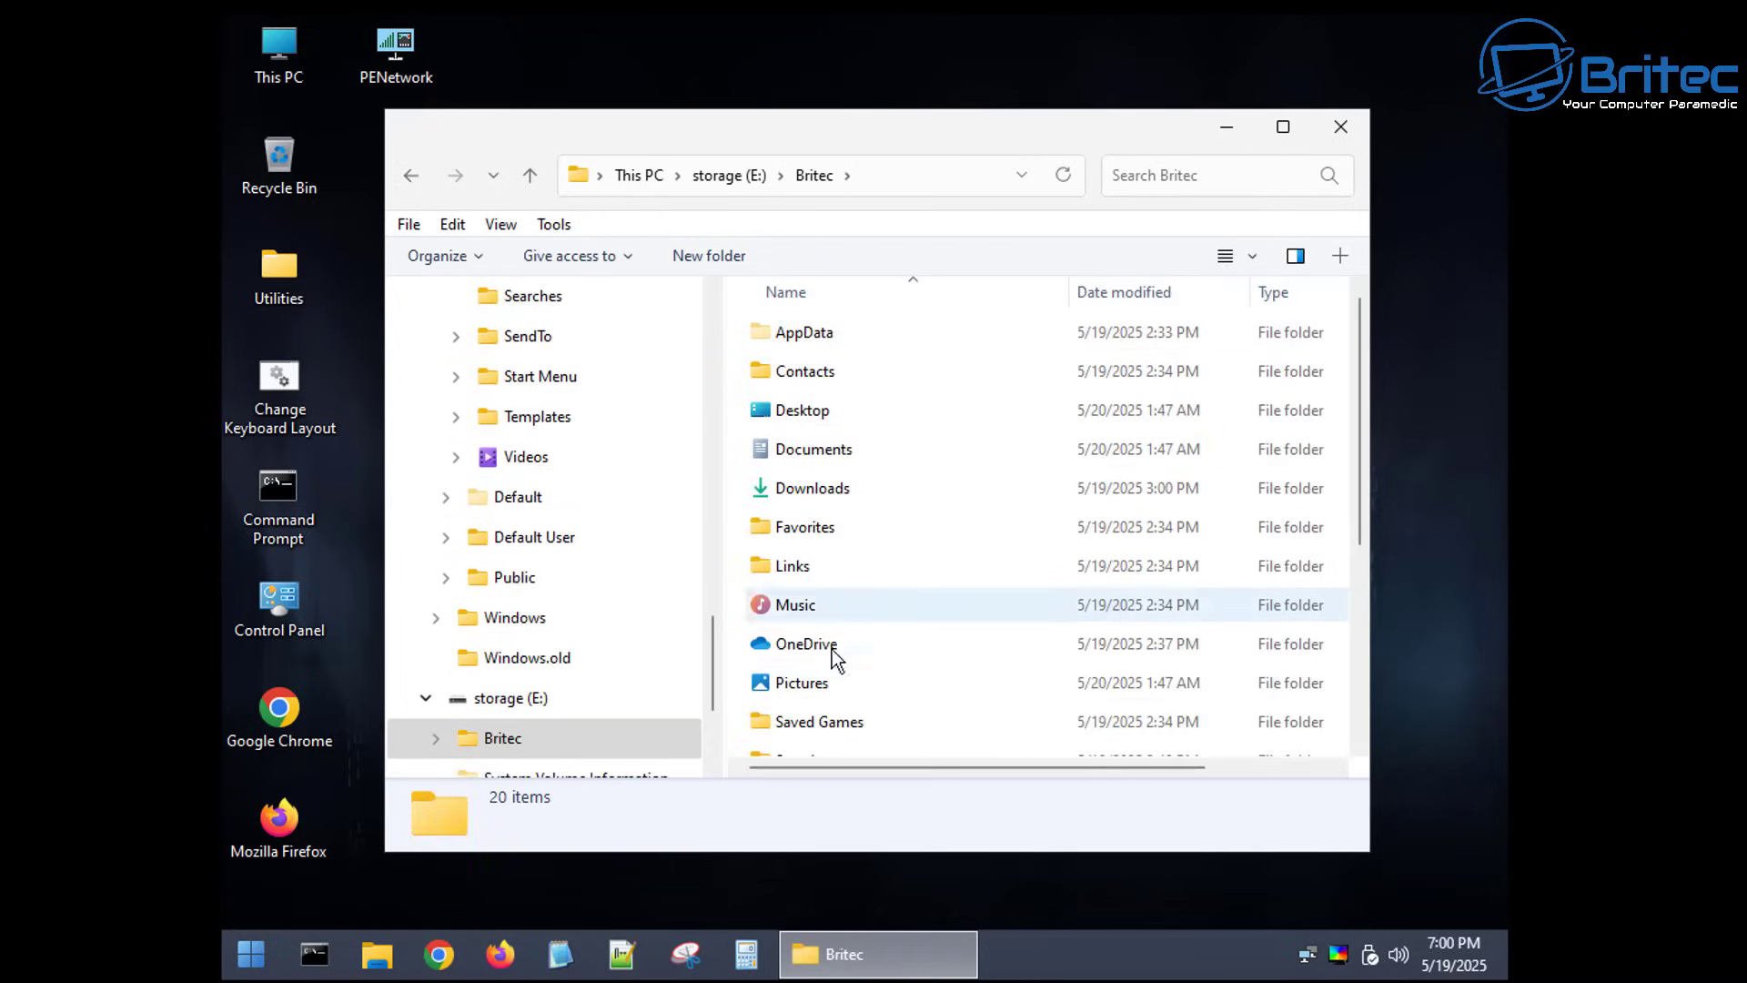
pyautogui.scroll(-3, 822, 599)
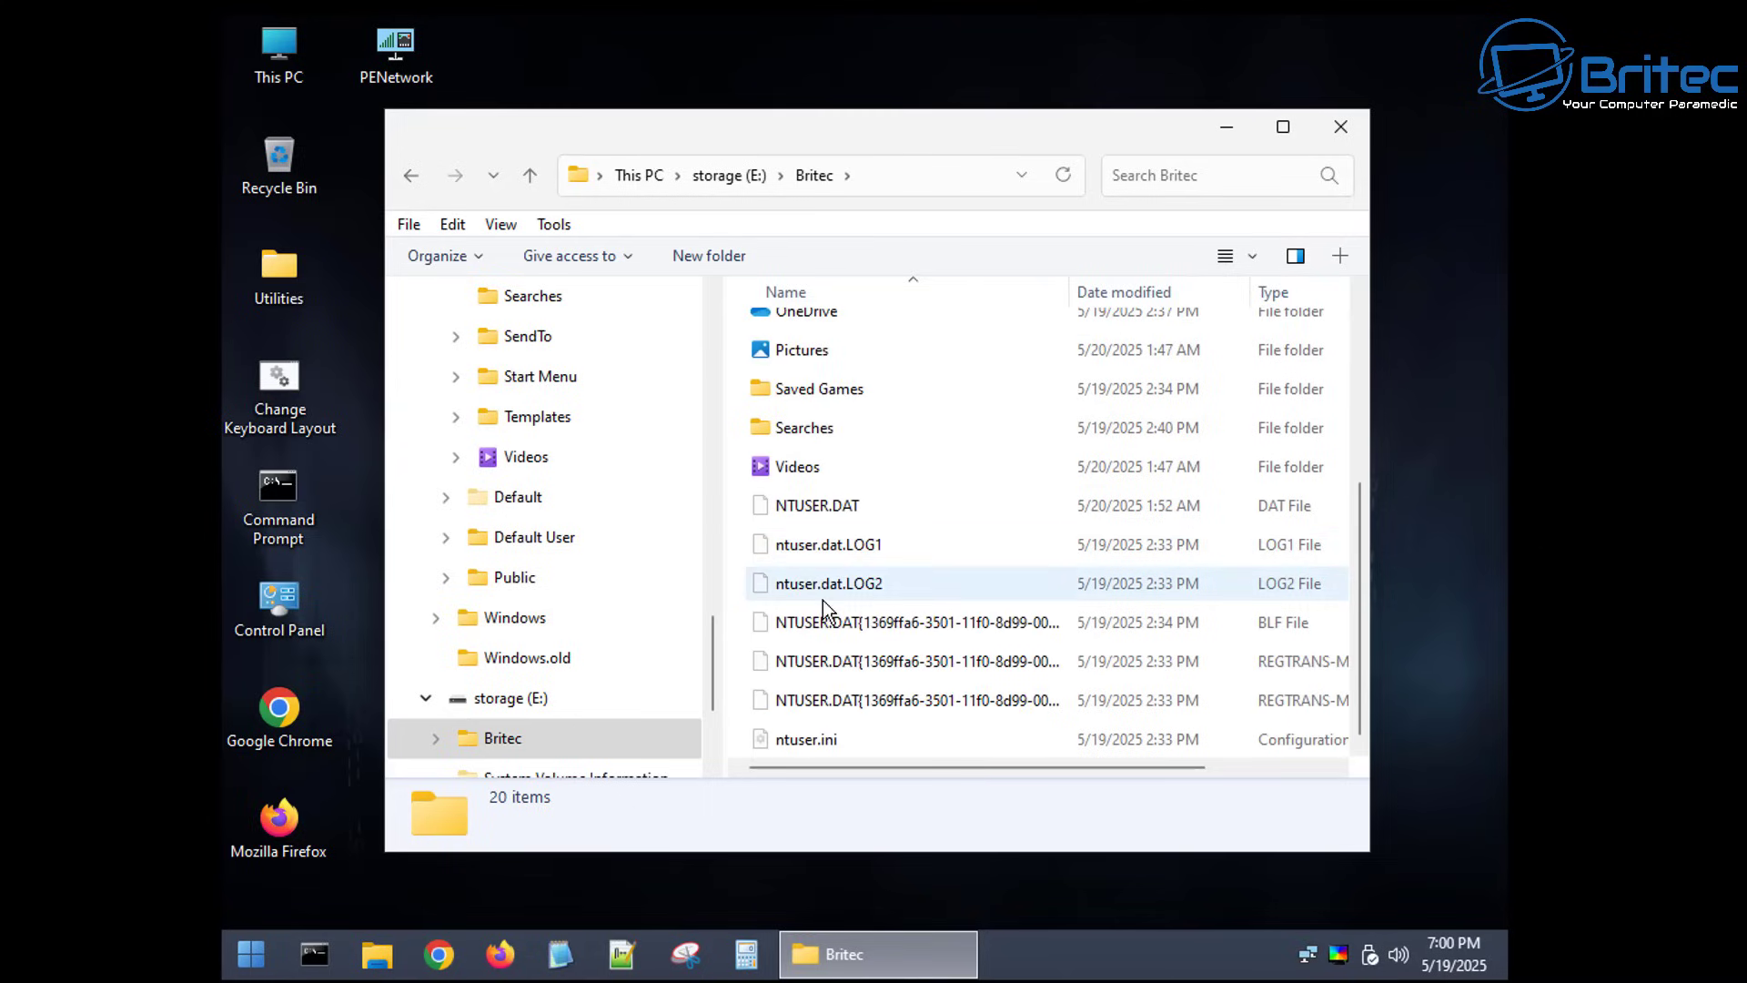
pyautogui.scroll(3, 917, 648)
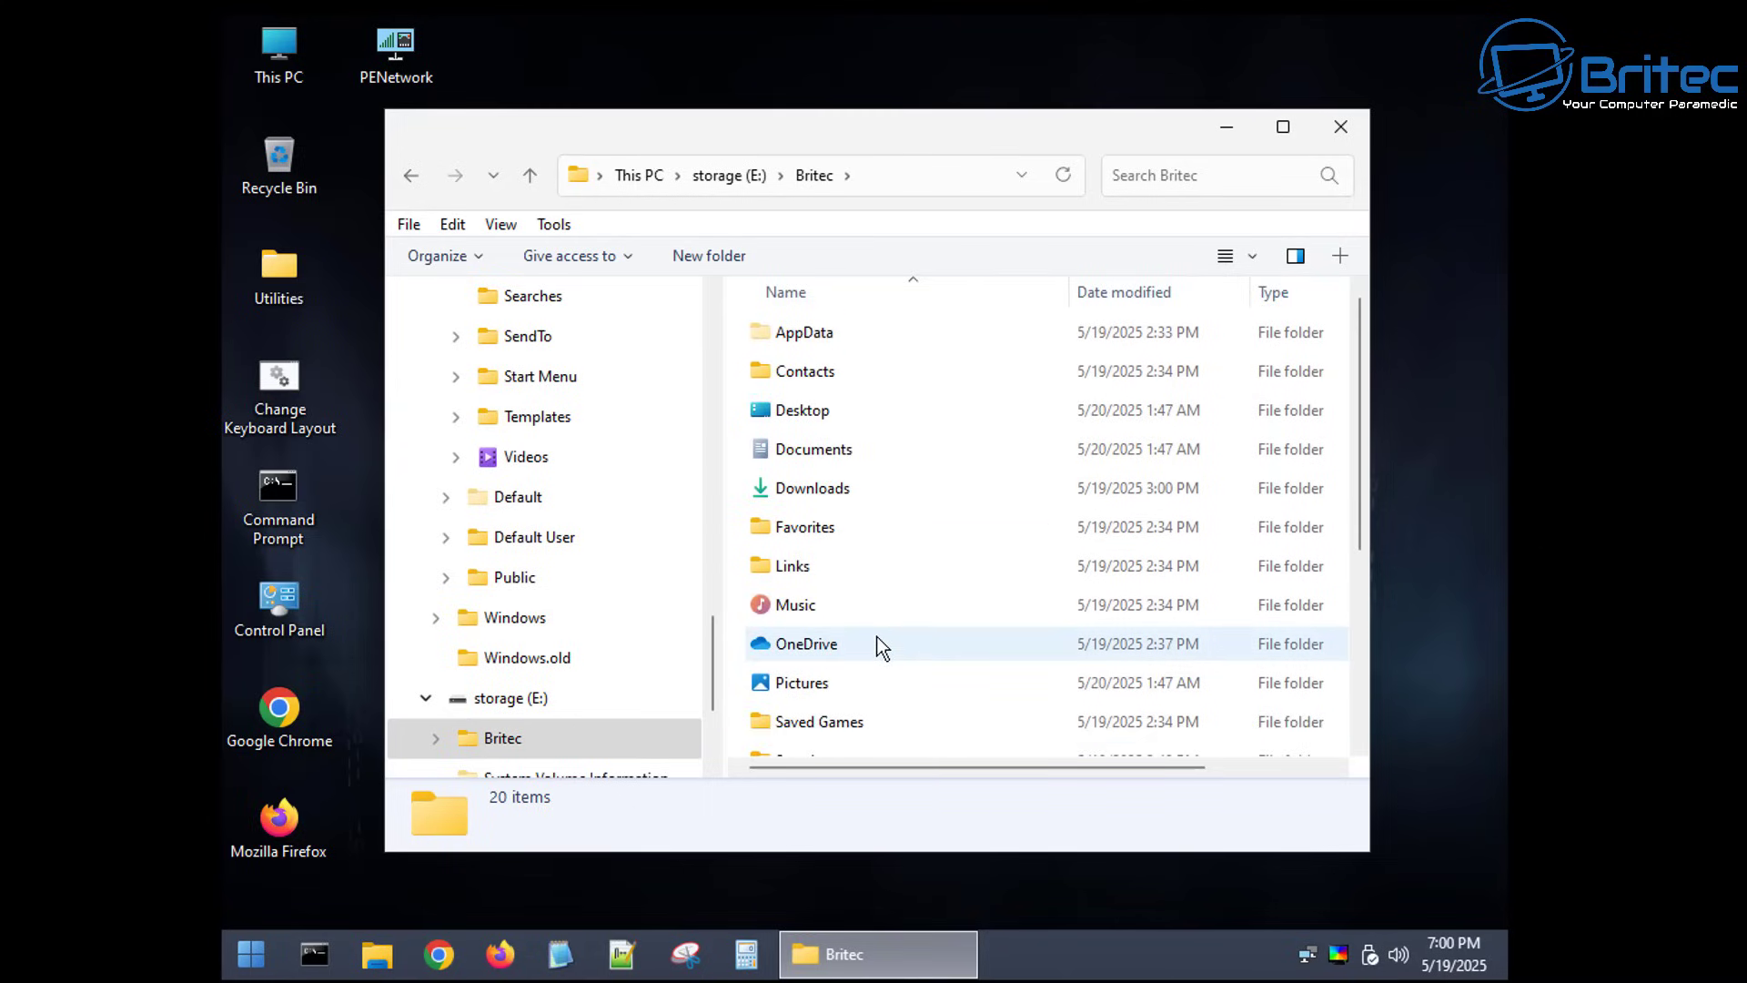
pyautogui.doubleClick(835, 451)
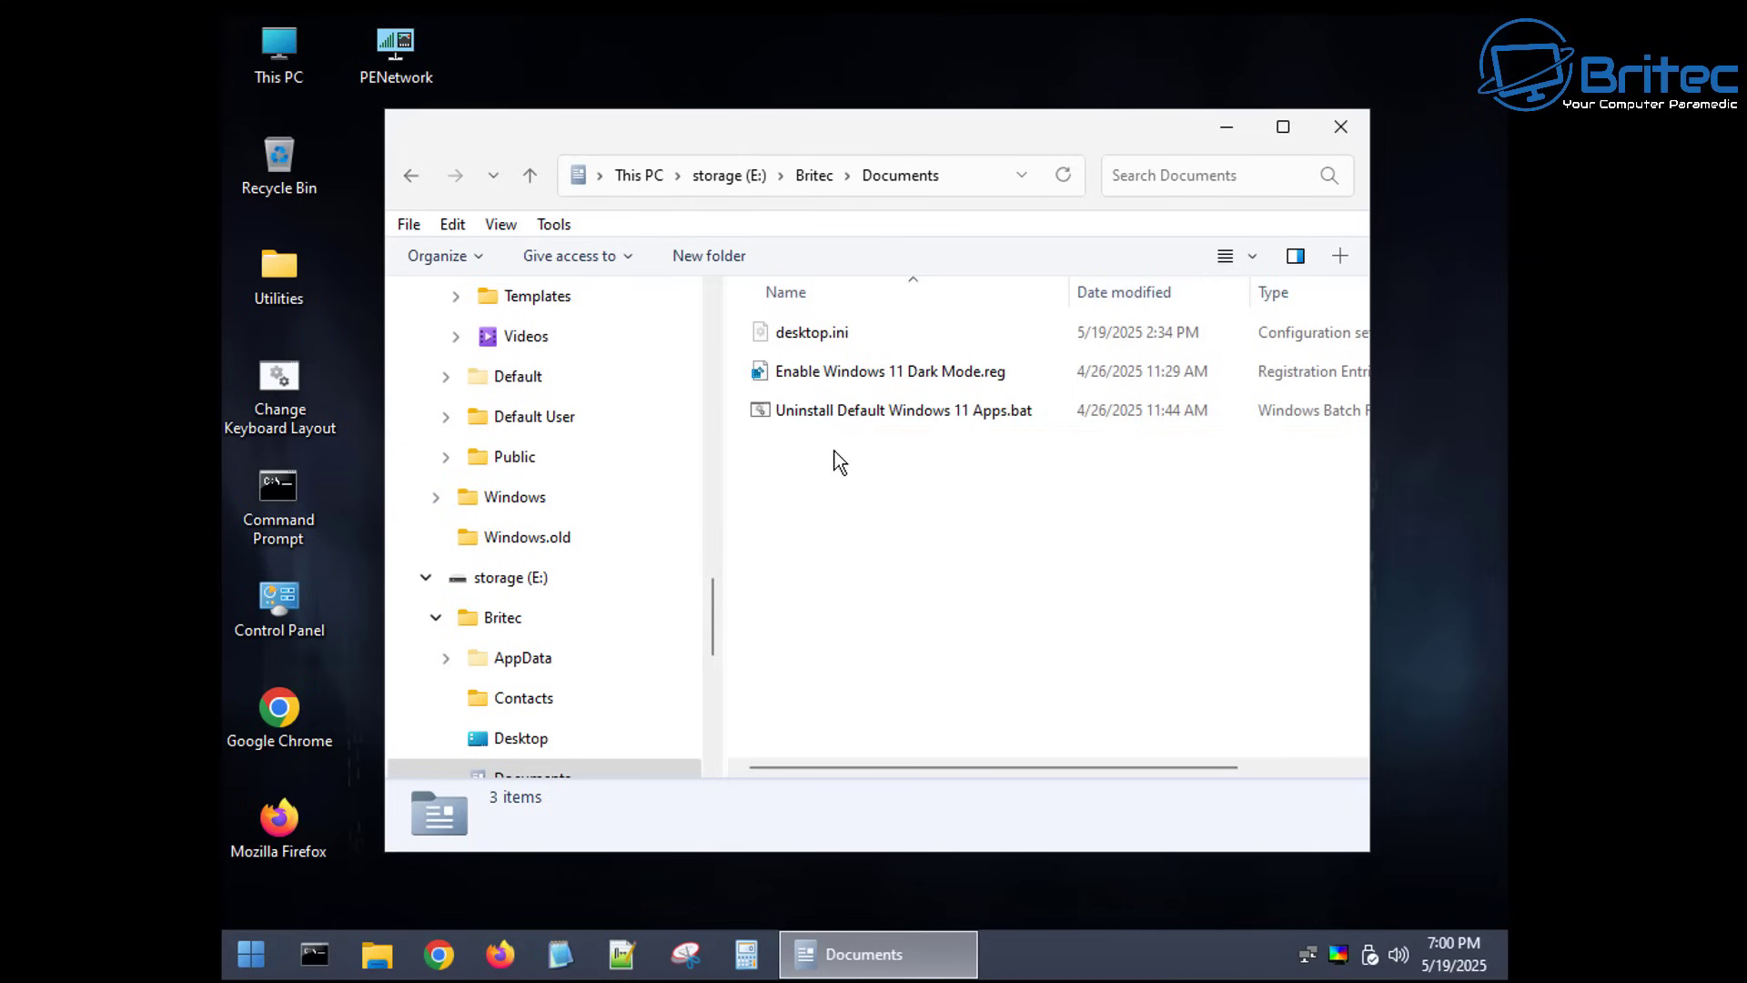
pyautogui.click(426, 169)
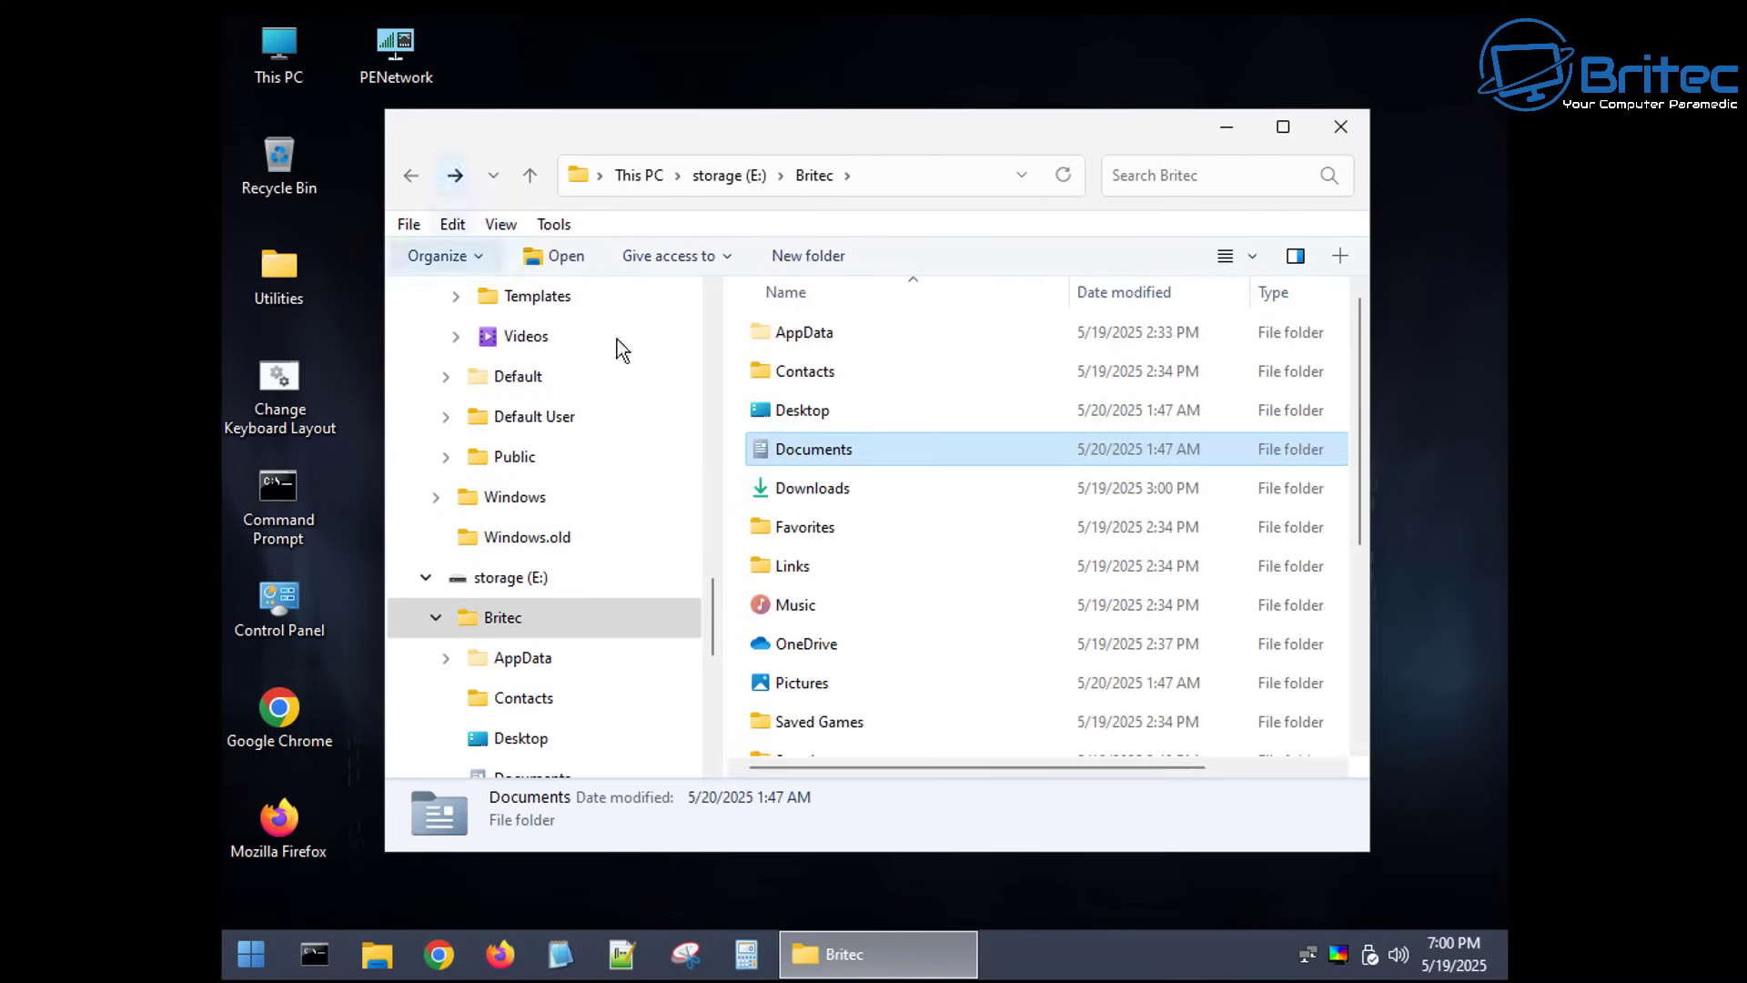
pyautogui.doubleClick(808, 684)
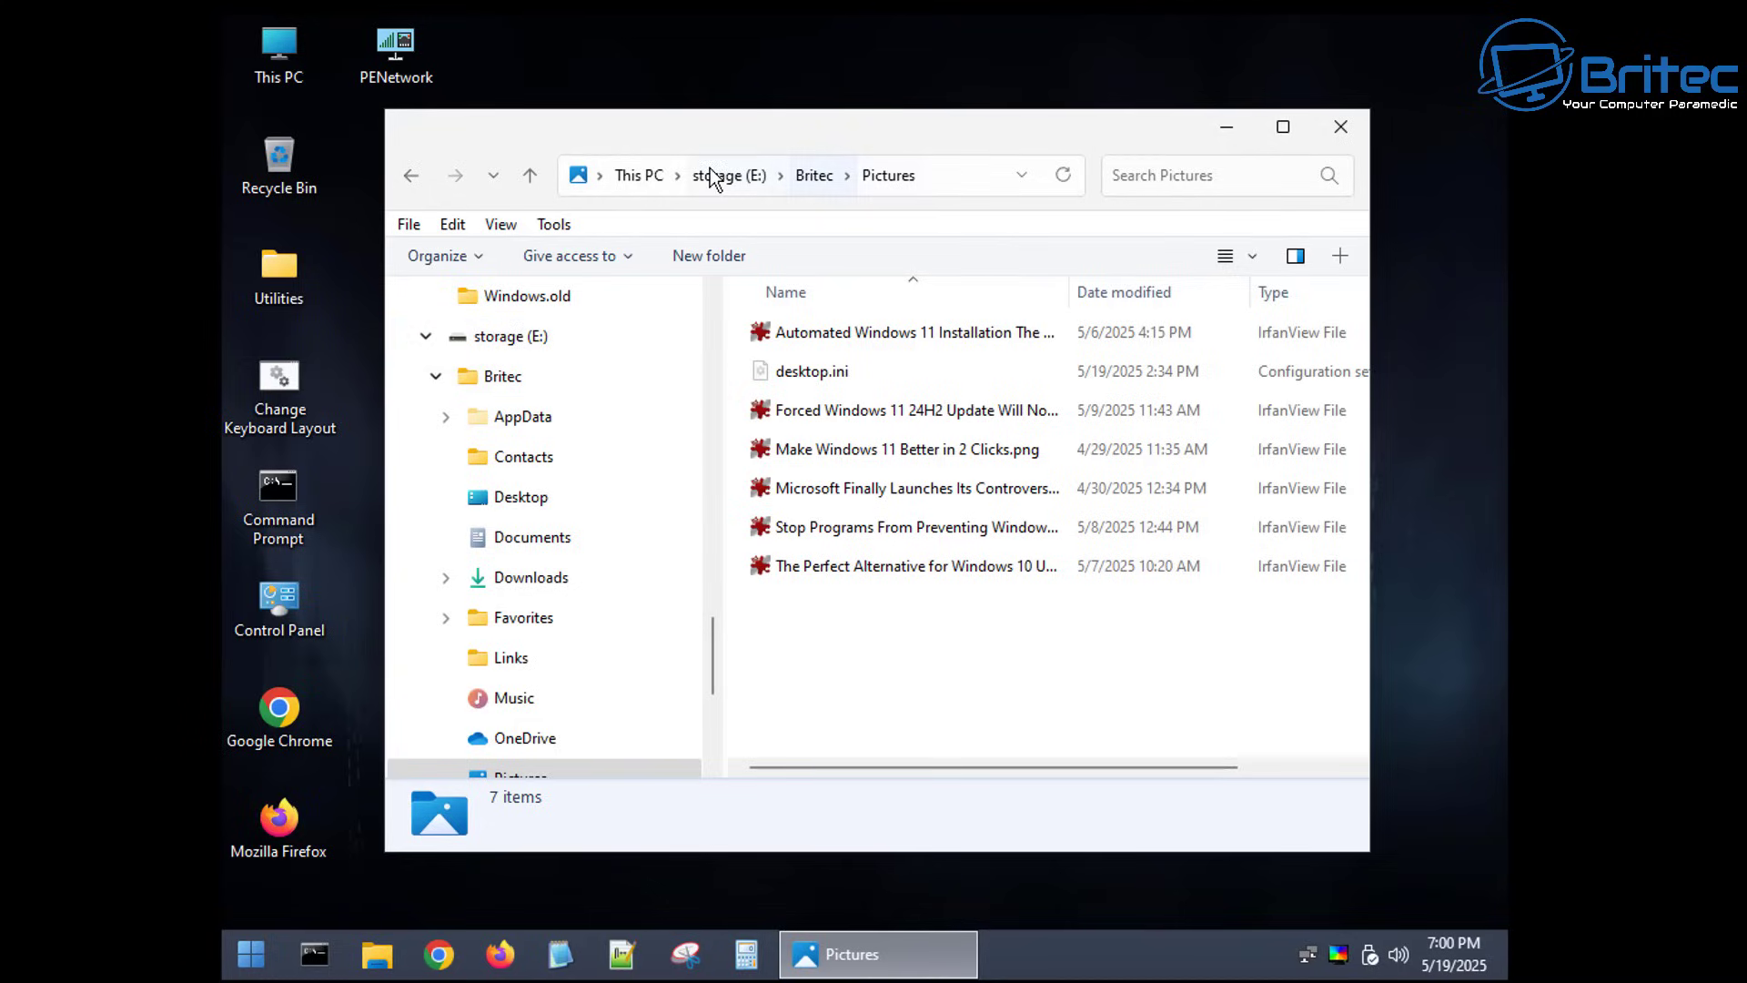
# Close File Explorer and show Start > All Programs > System Tools, down to Total Commander
pyautogui.click(1338, 128)
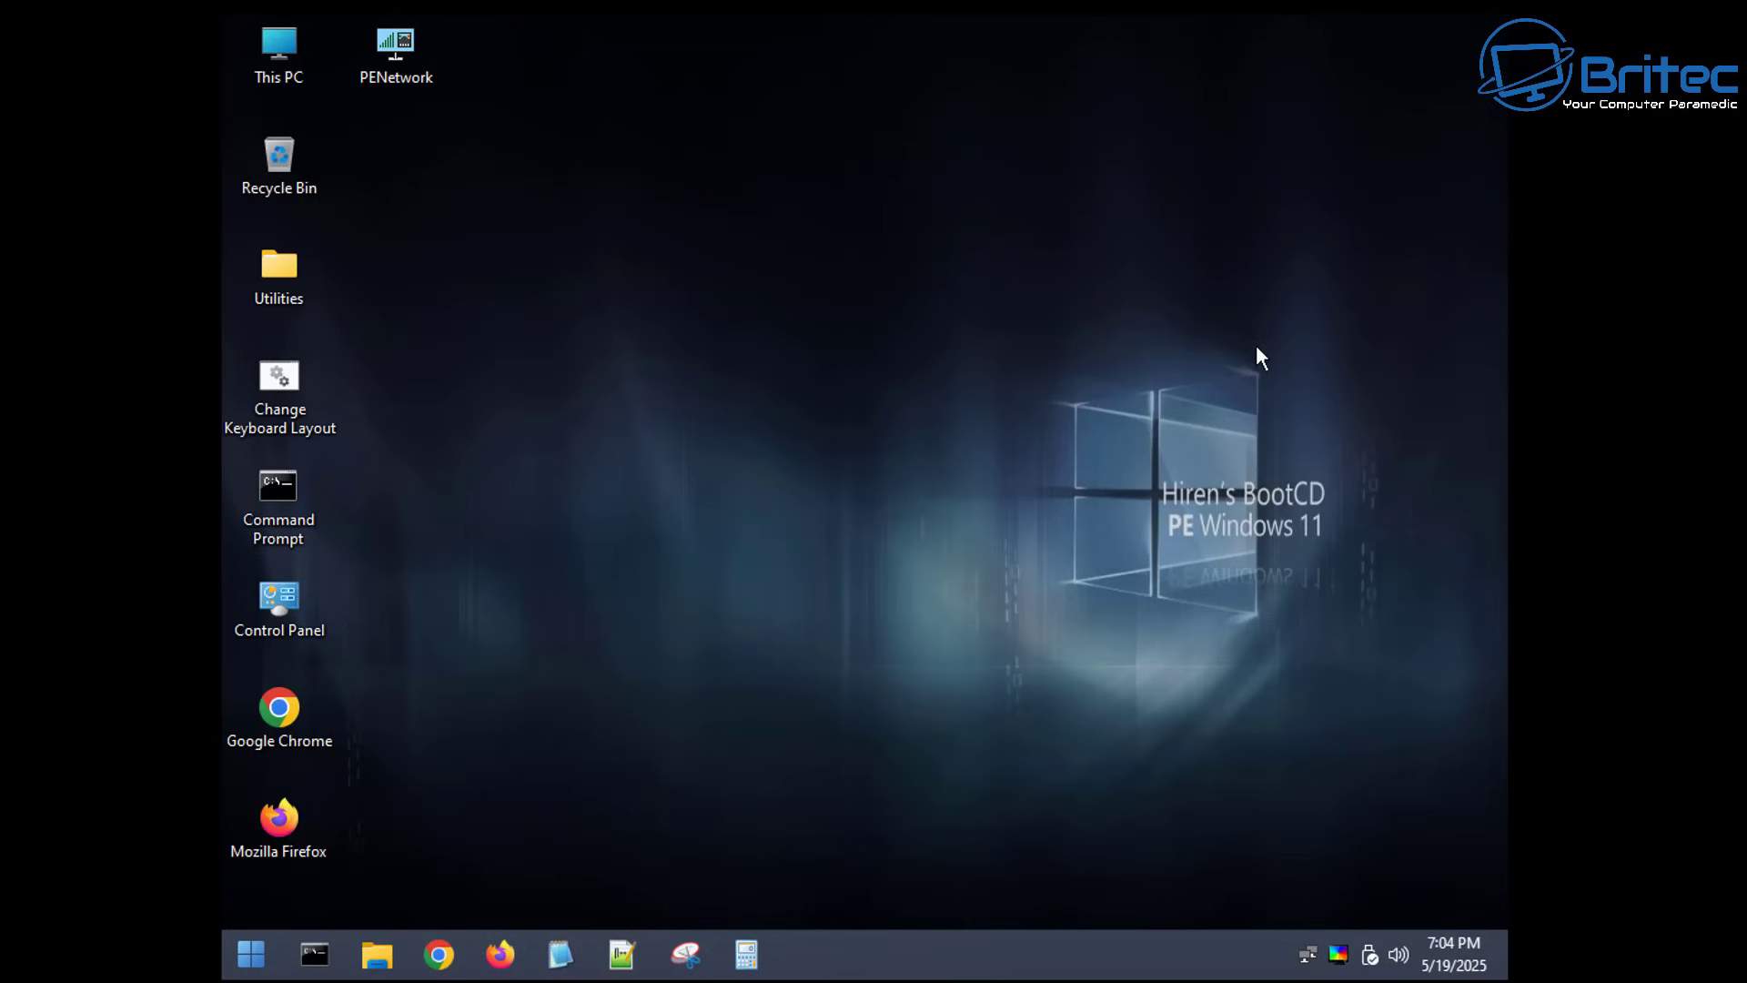
pyautogui.click(252, 966)
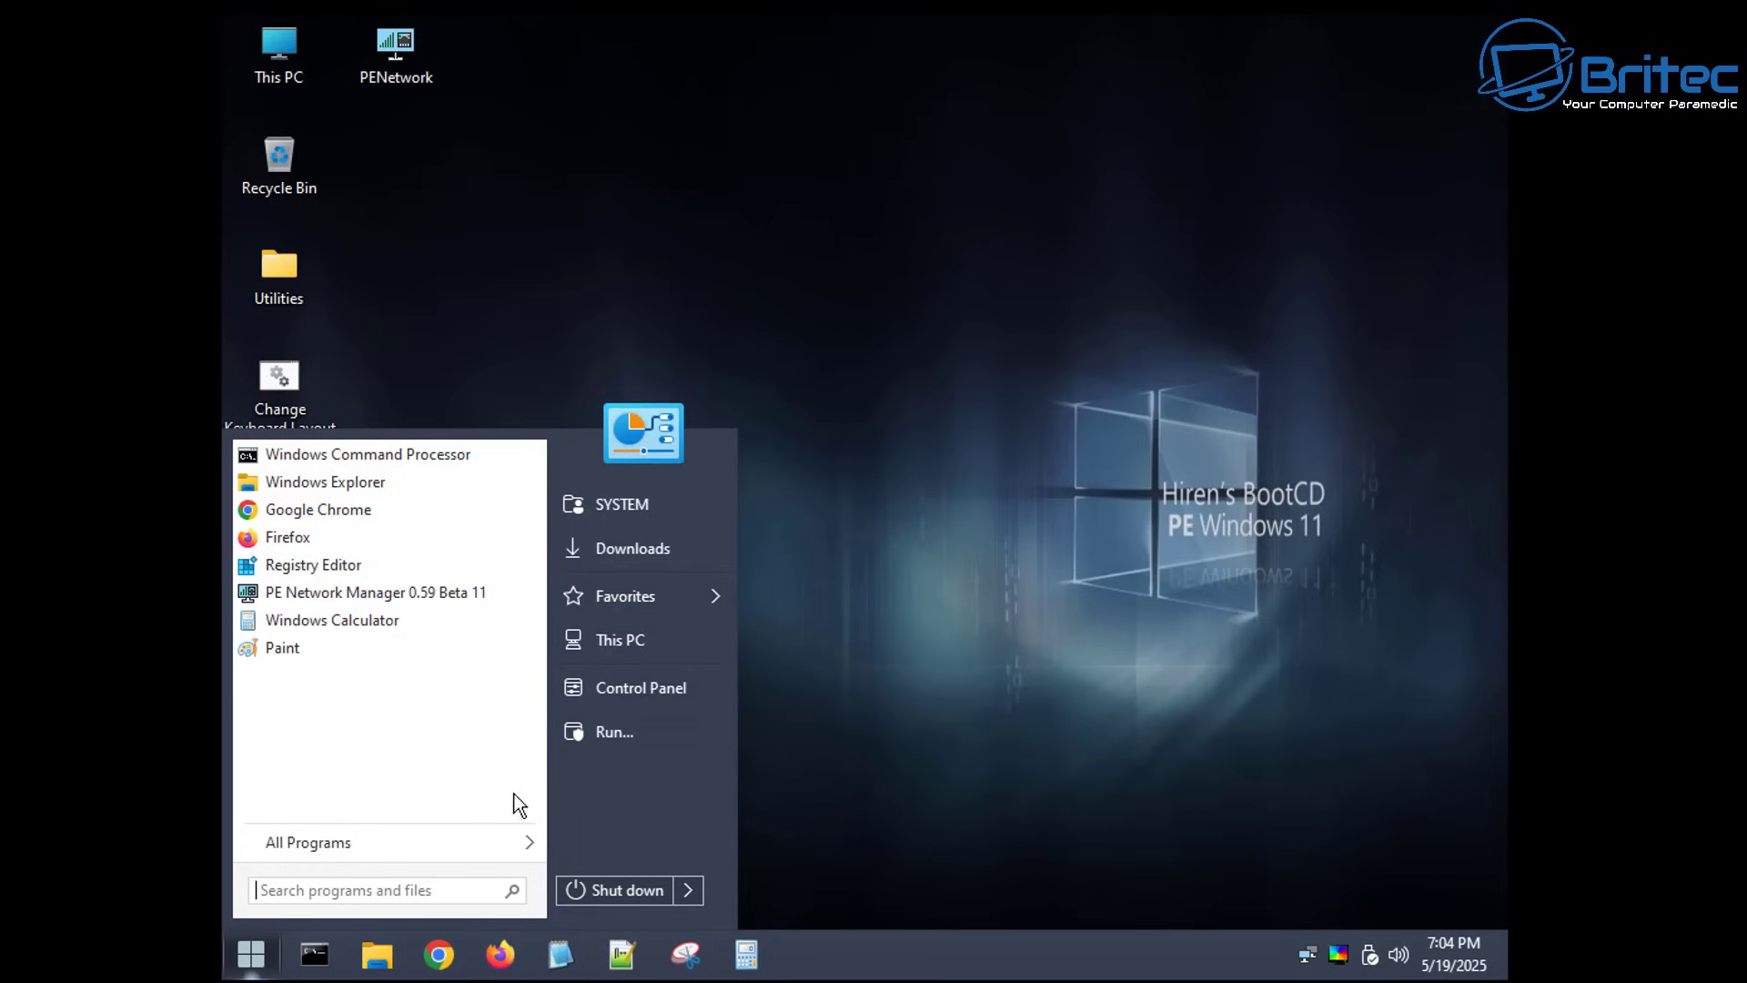
pyautogui.click(341, 844)
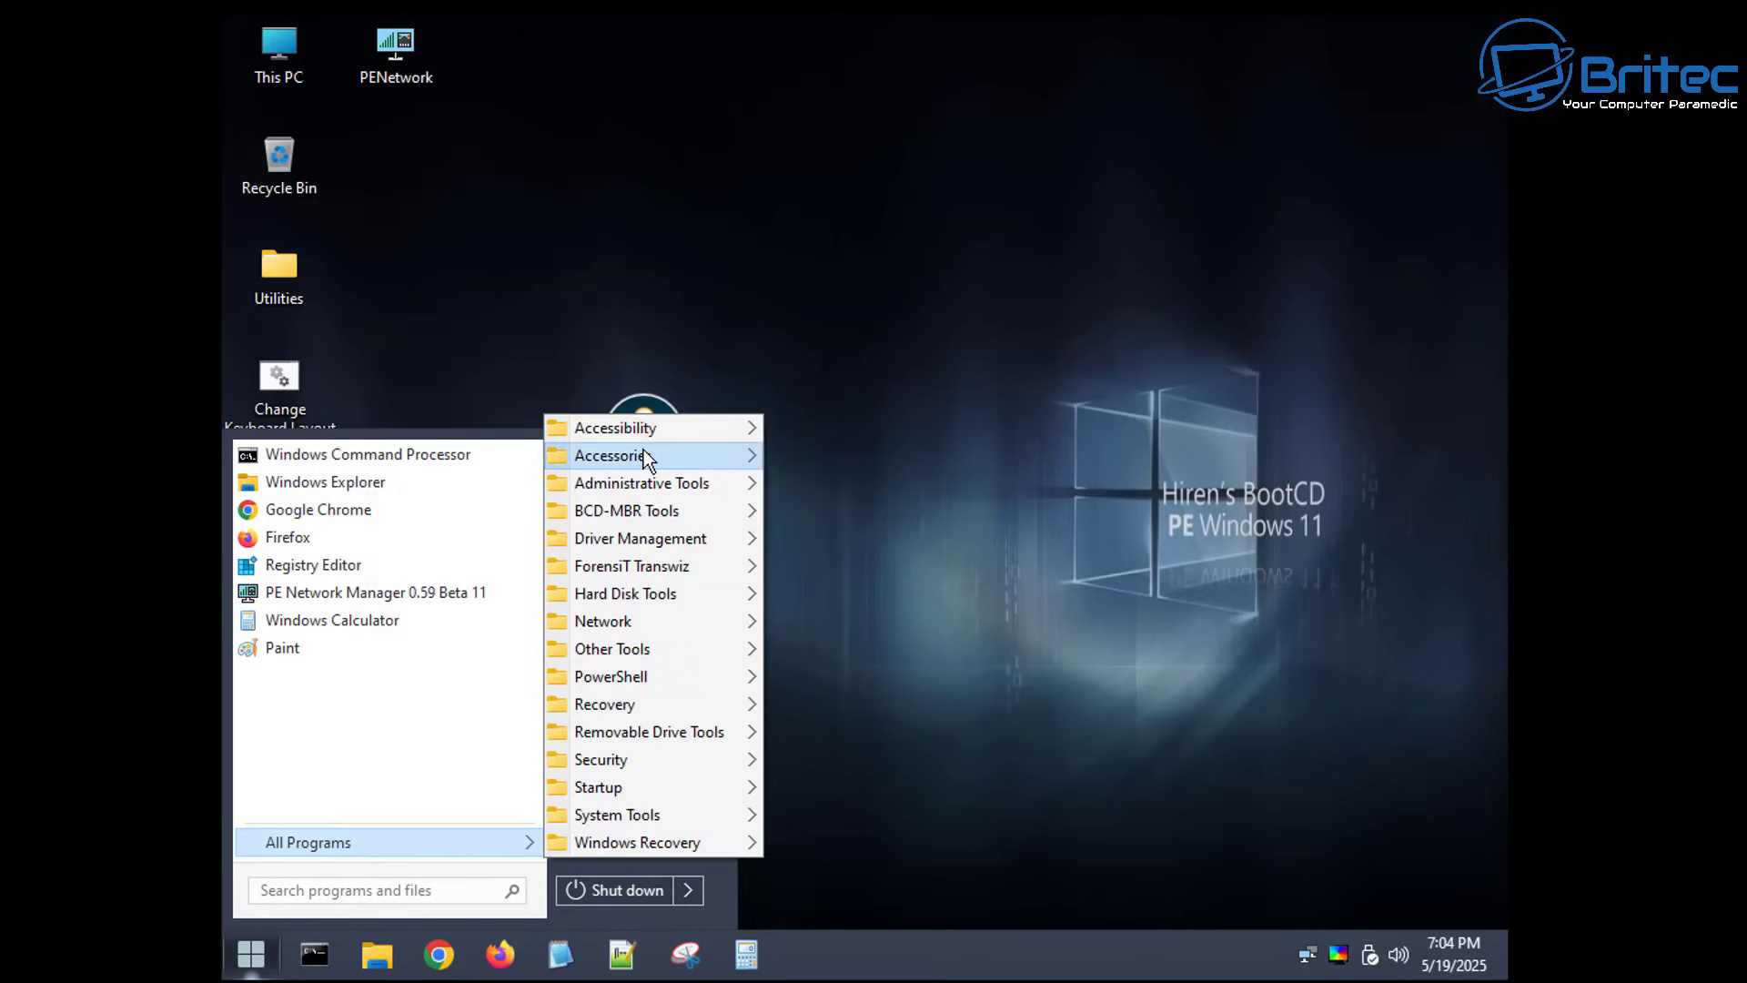
pyautogui.moveTo(642, 453)
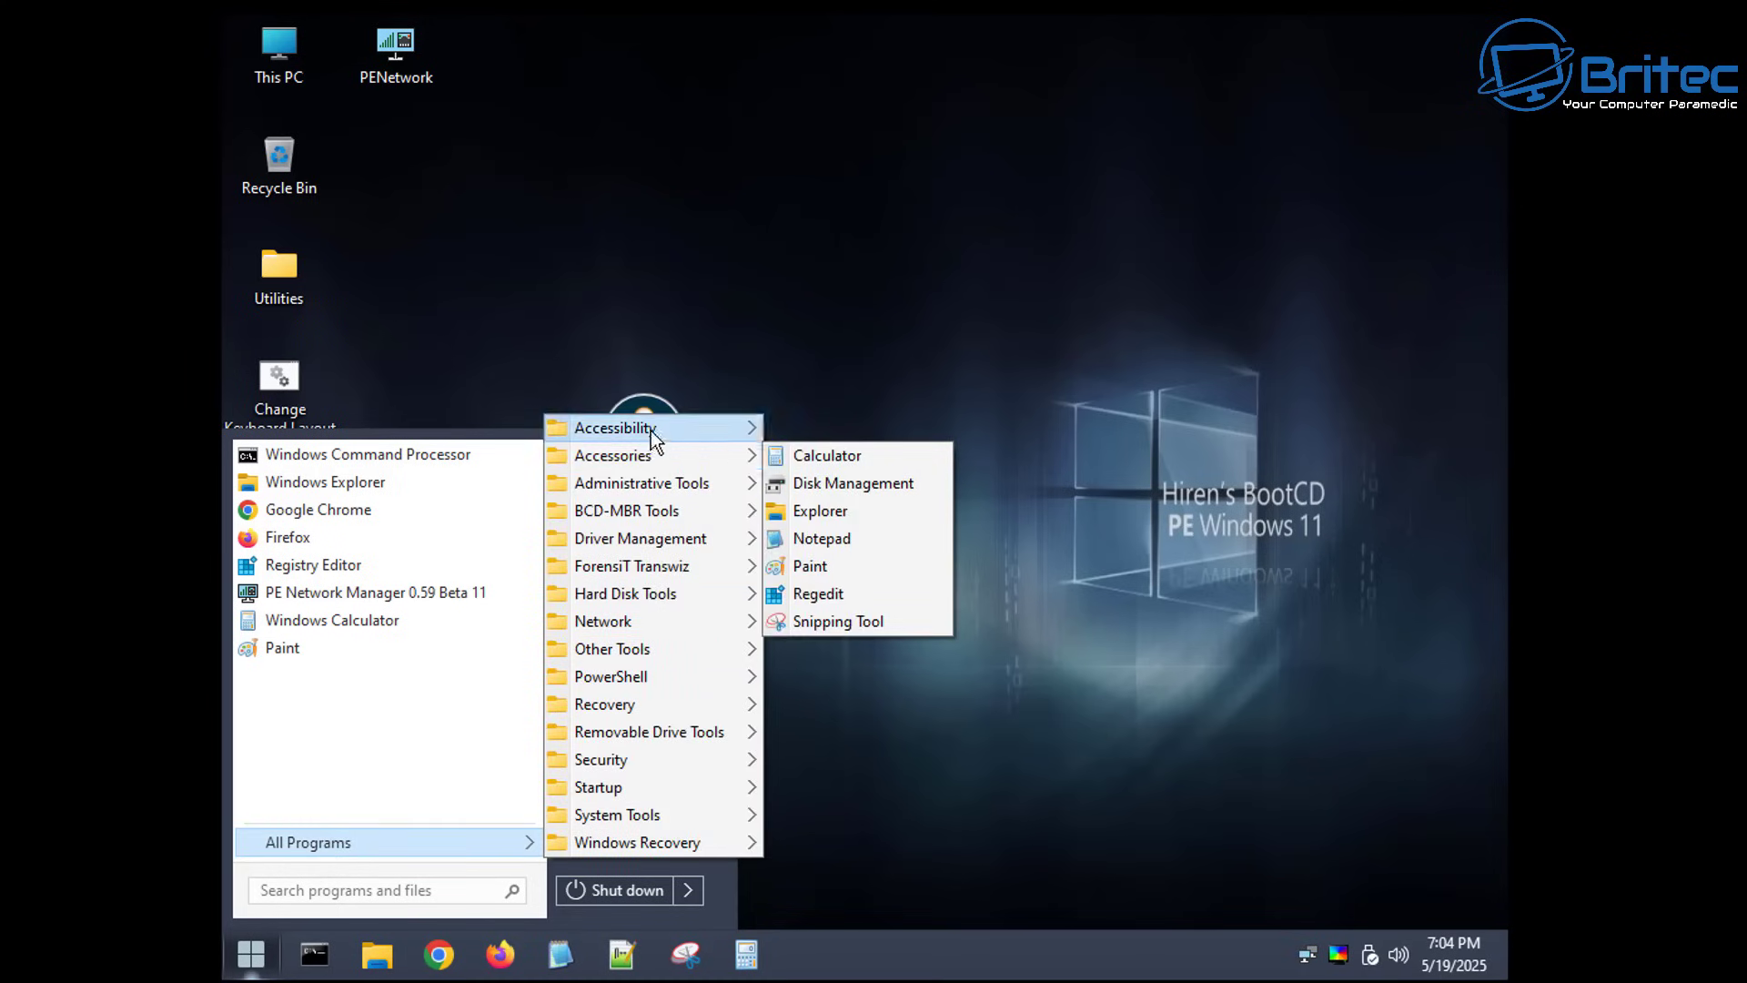
pyautogui.moveTo(622, 817)
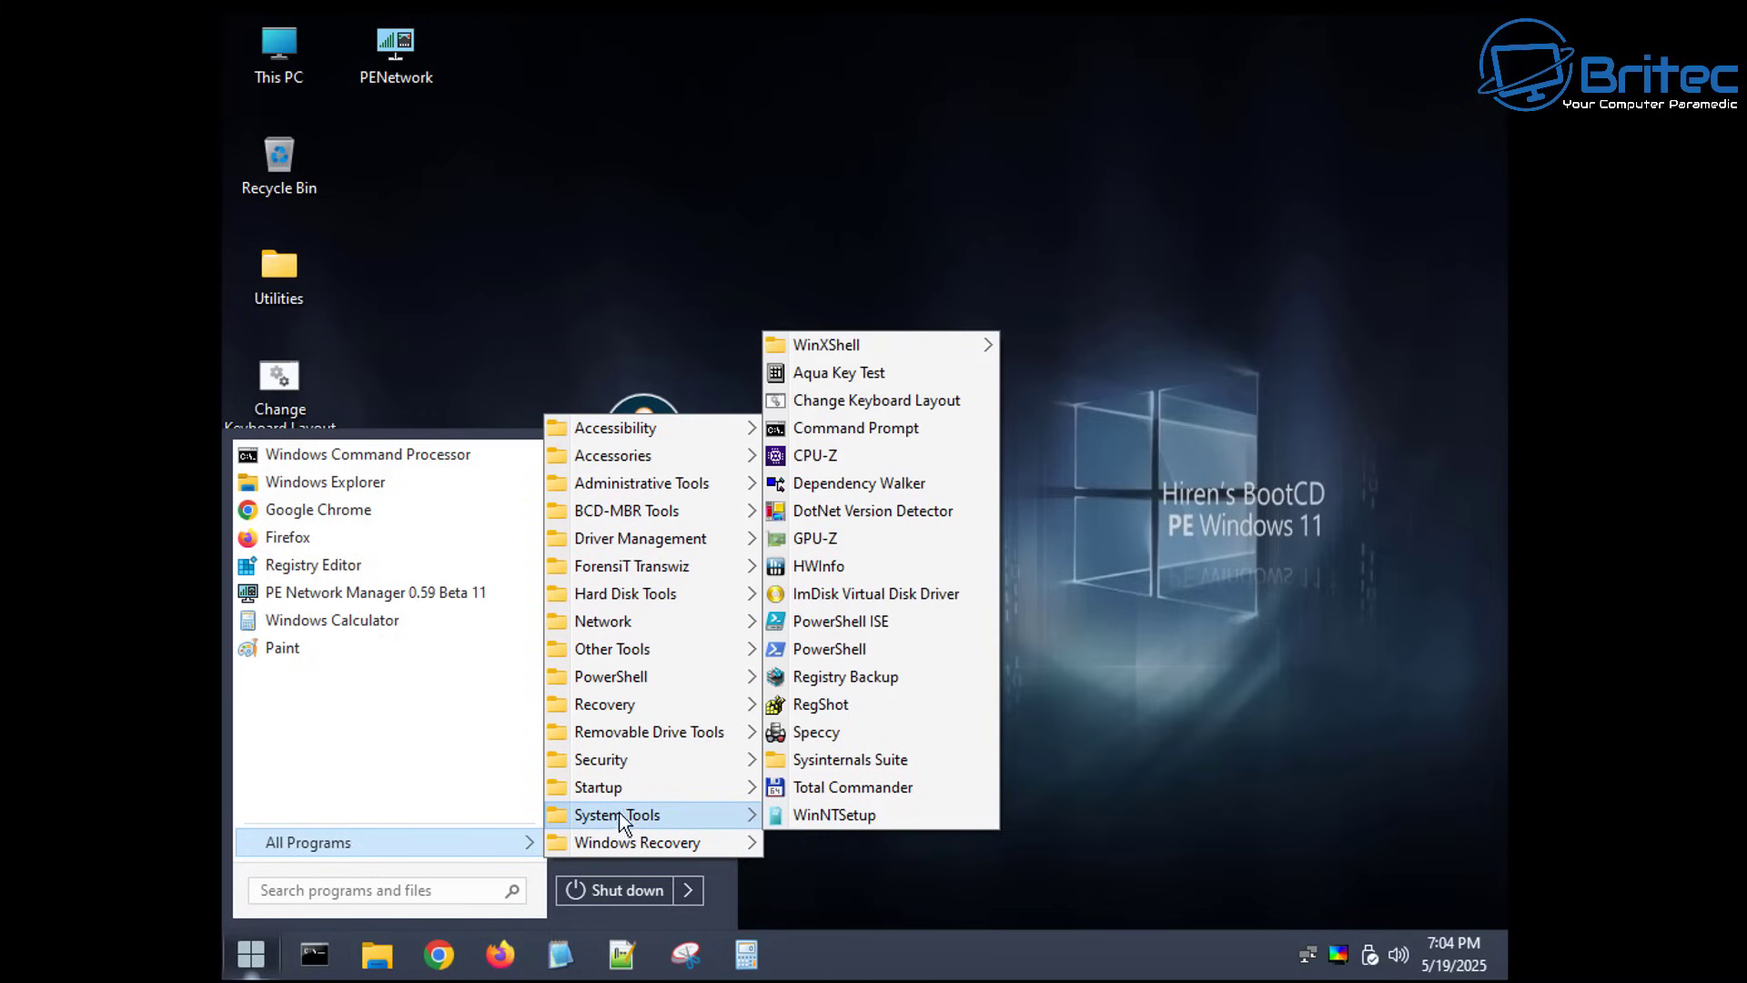
# Launch Total Commander past the trial reminder and show C:\Users in the left panel, selecting the profile folder
pyautogui.click(871, 788)
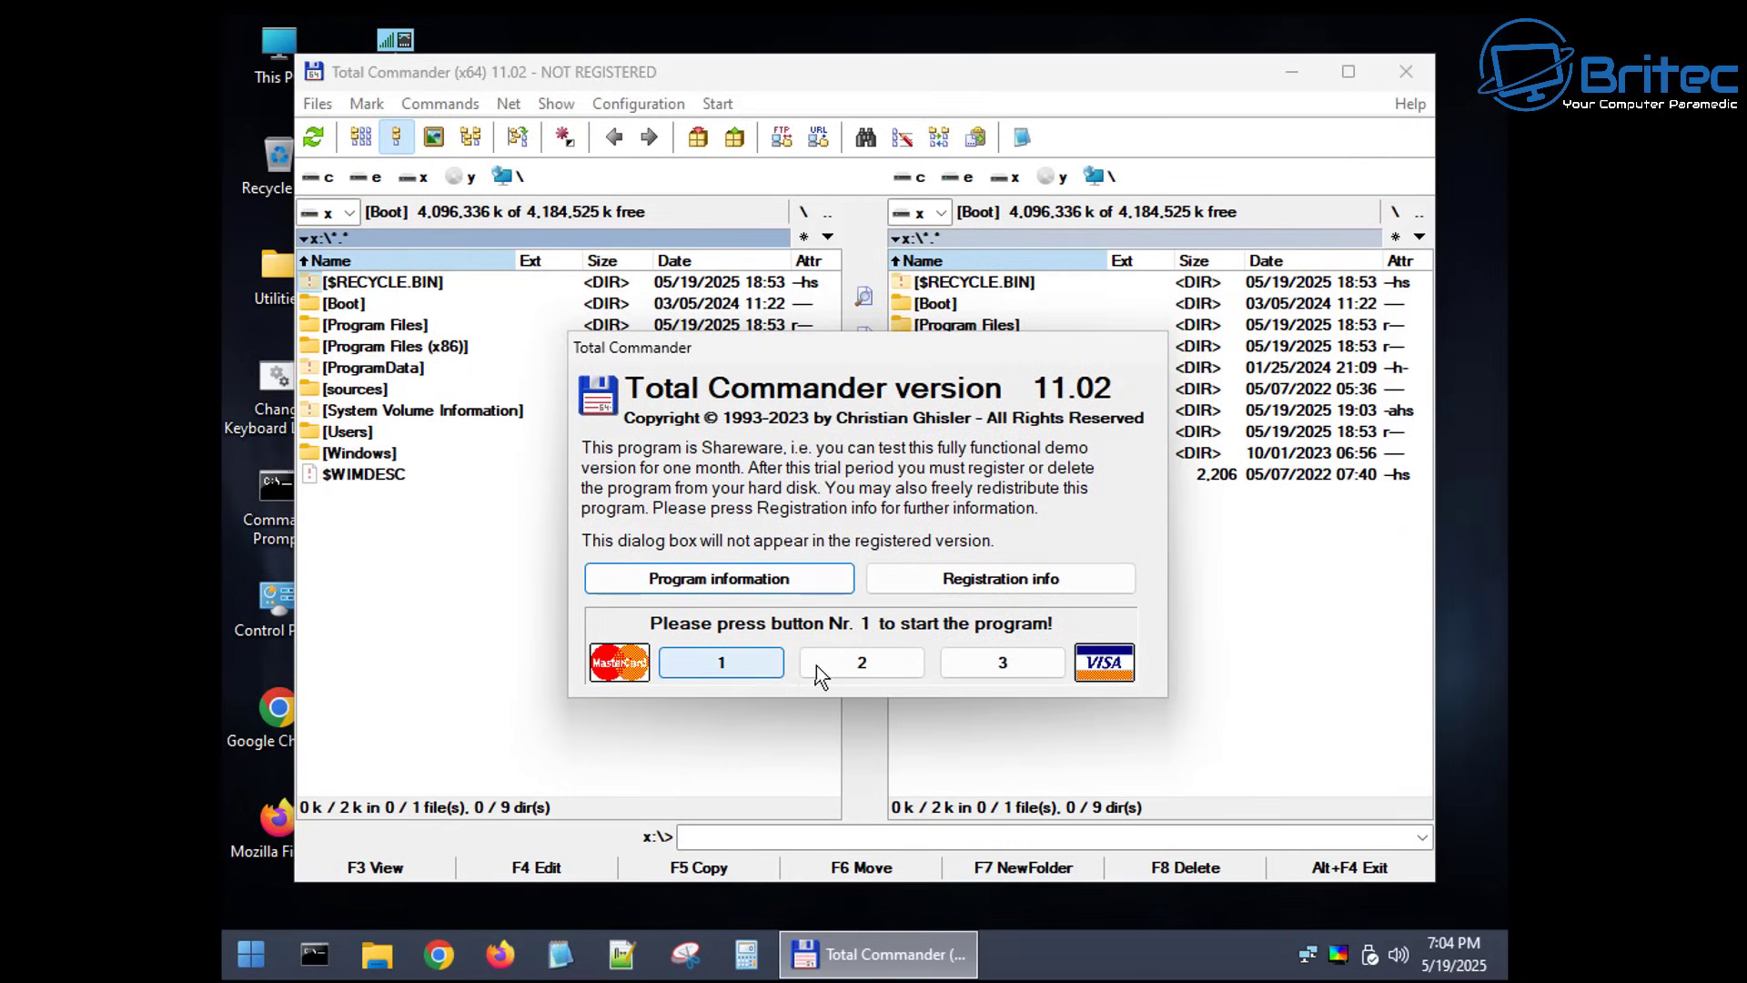
pyautogui.click(737, 669)
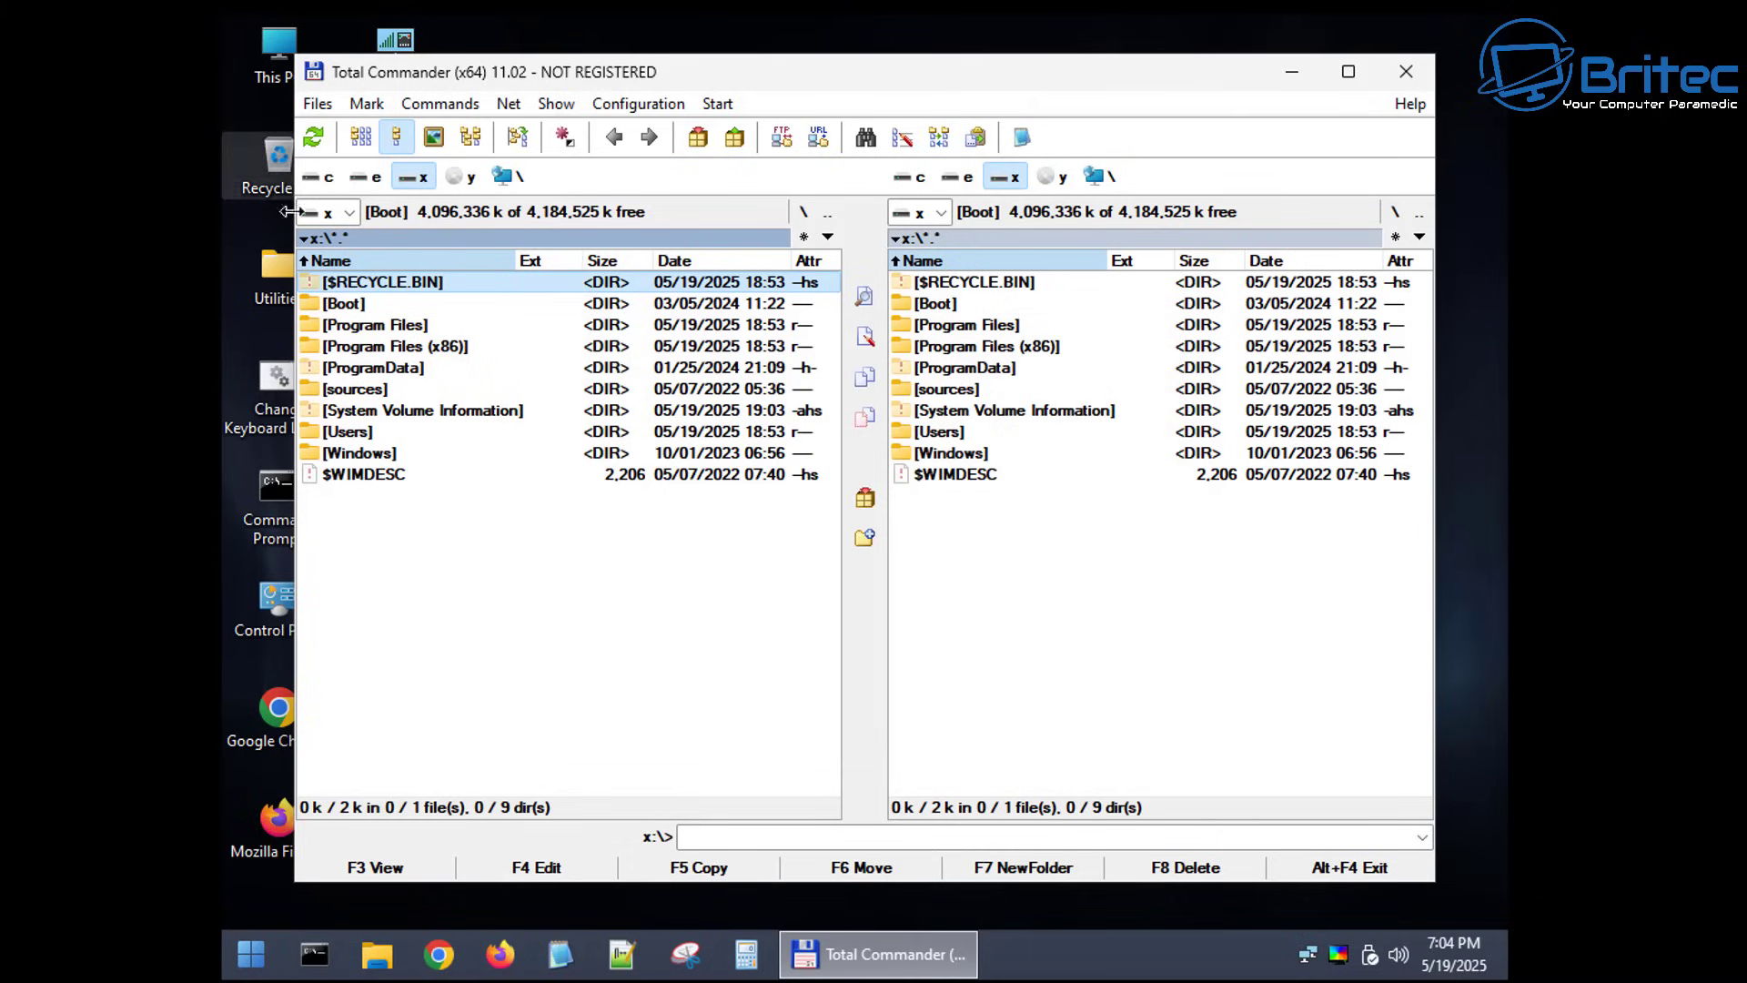
pyautogui.click(350, 215)
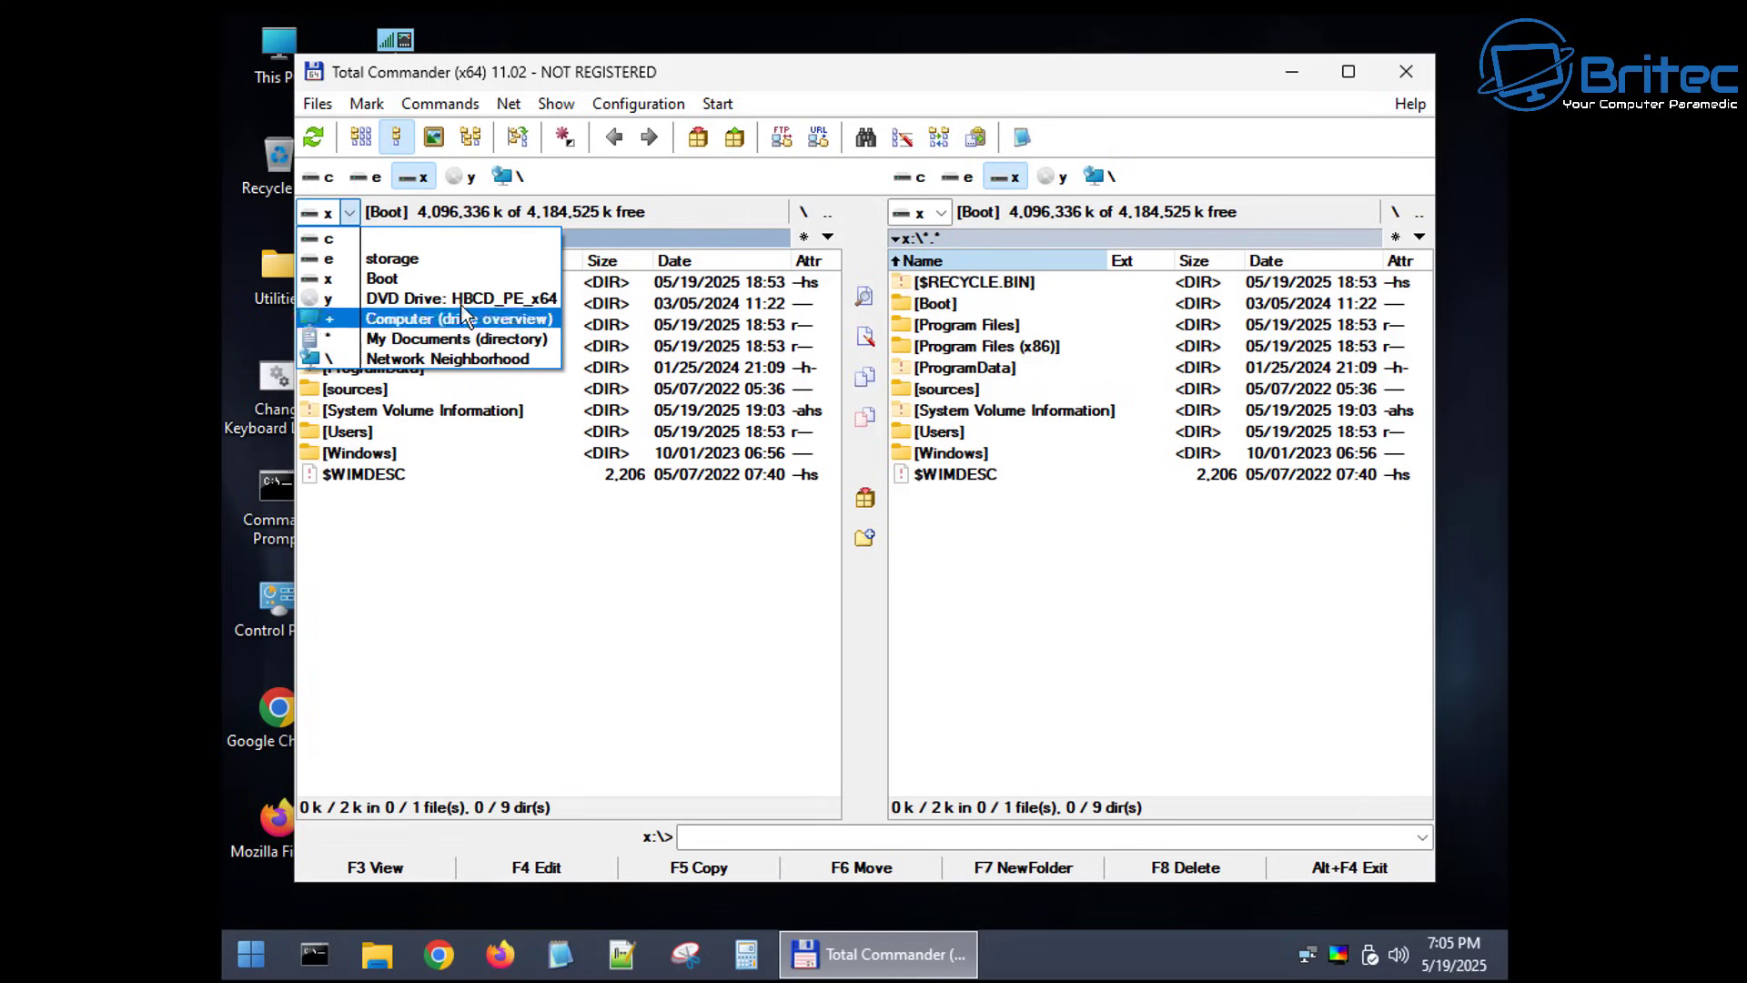
pyautogui.click(320, 183)
pyautogui.click(321, 183)
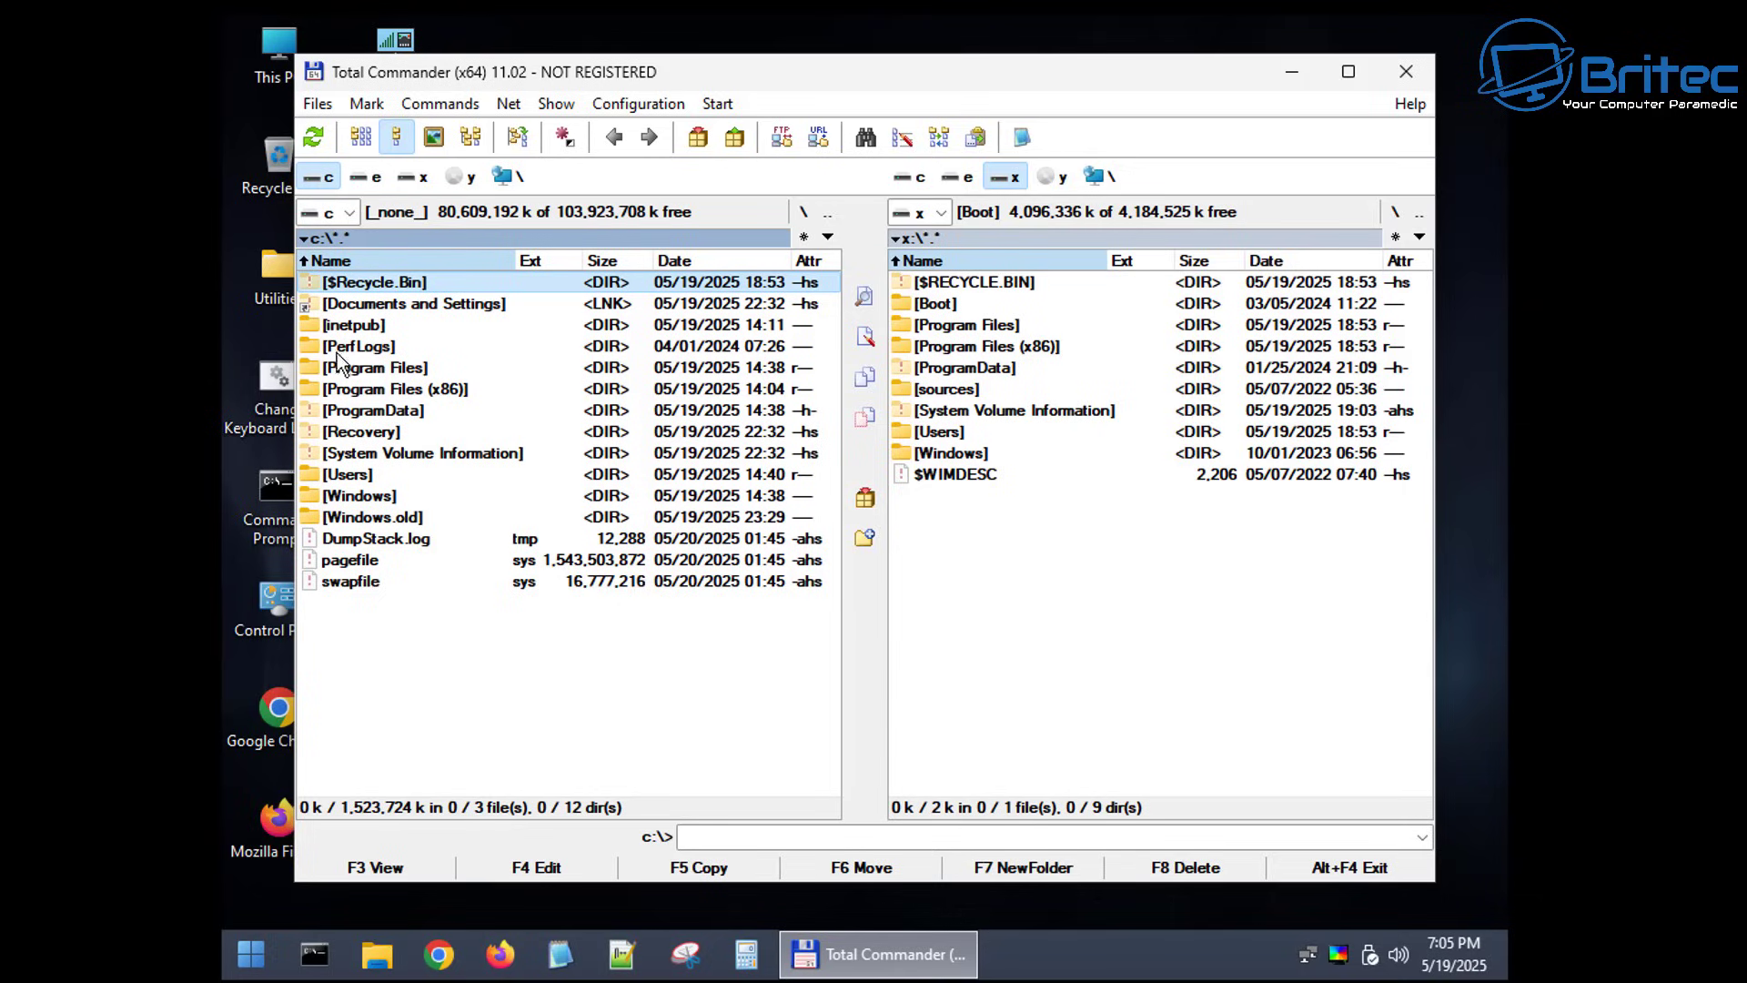
pyautogui.doubleClick(335, 475)
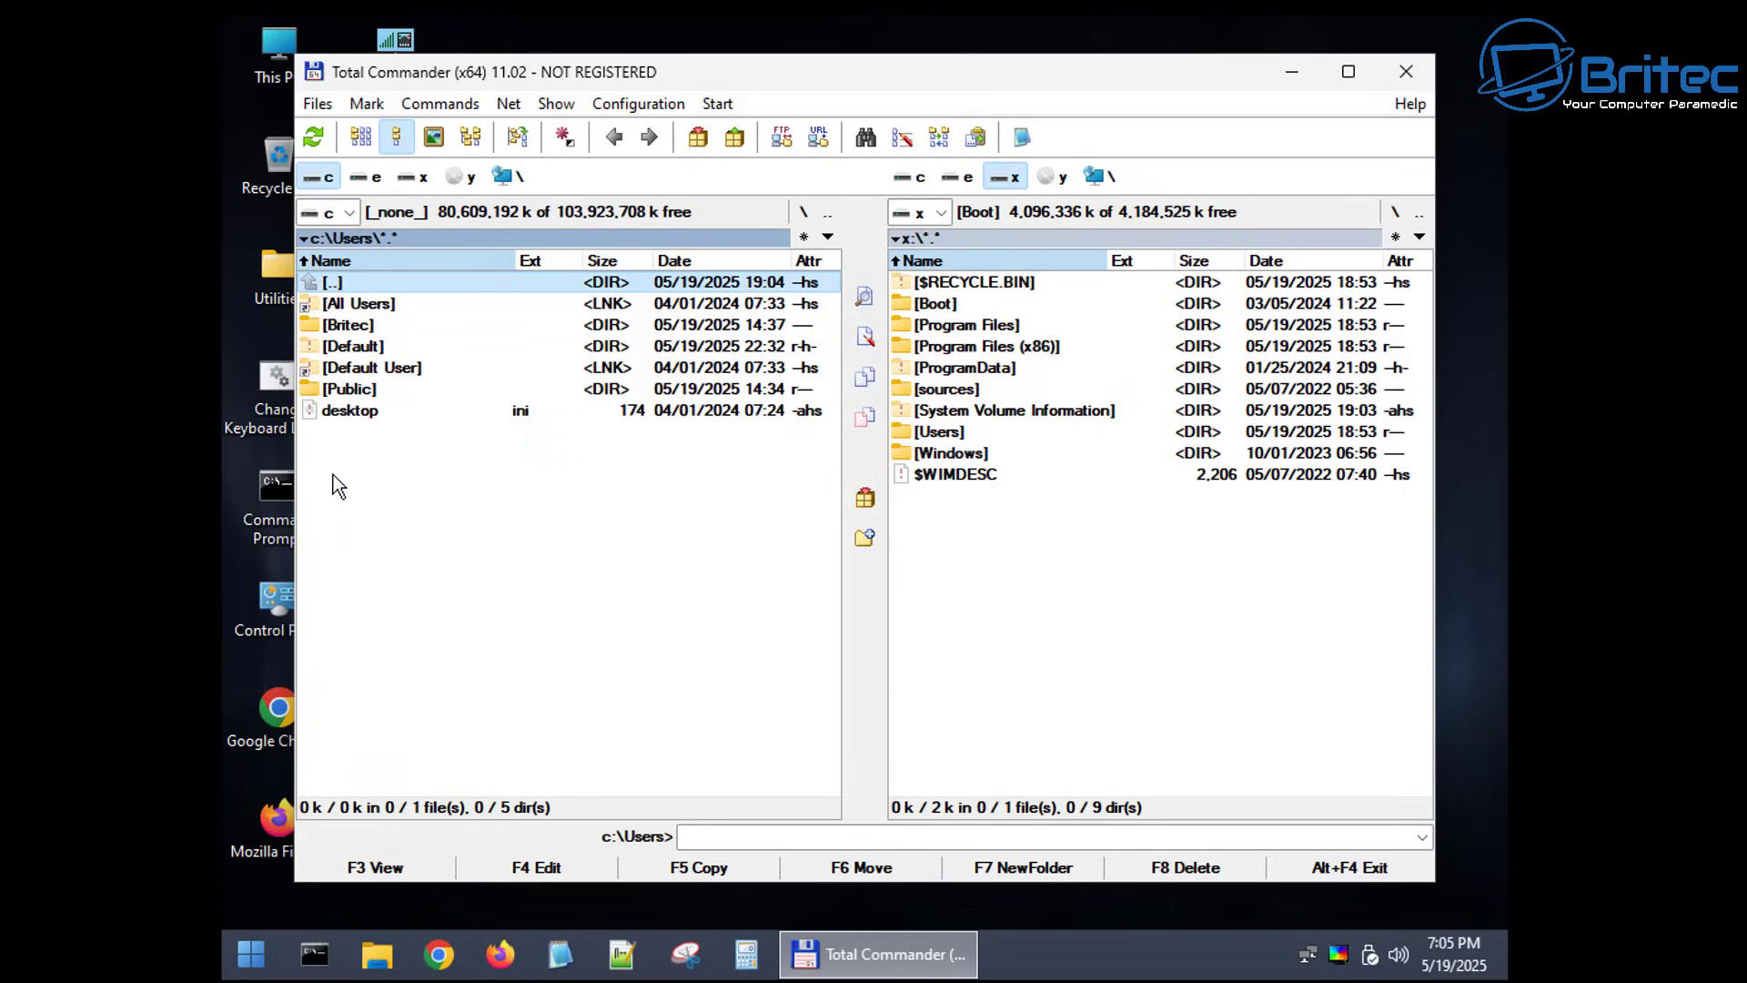
pyautogui.click(341, 327)
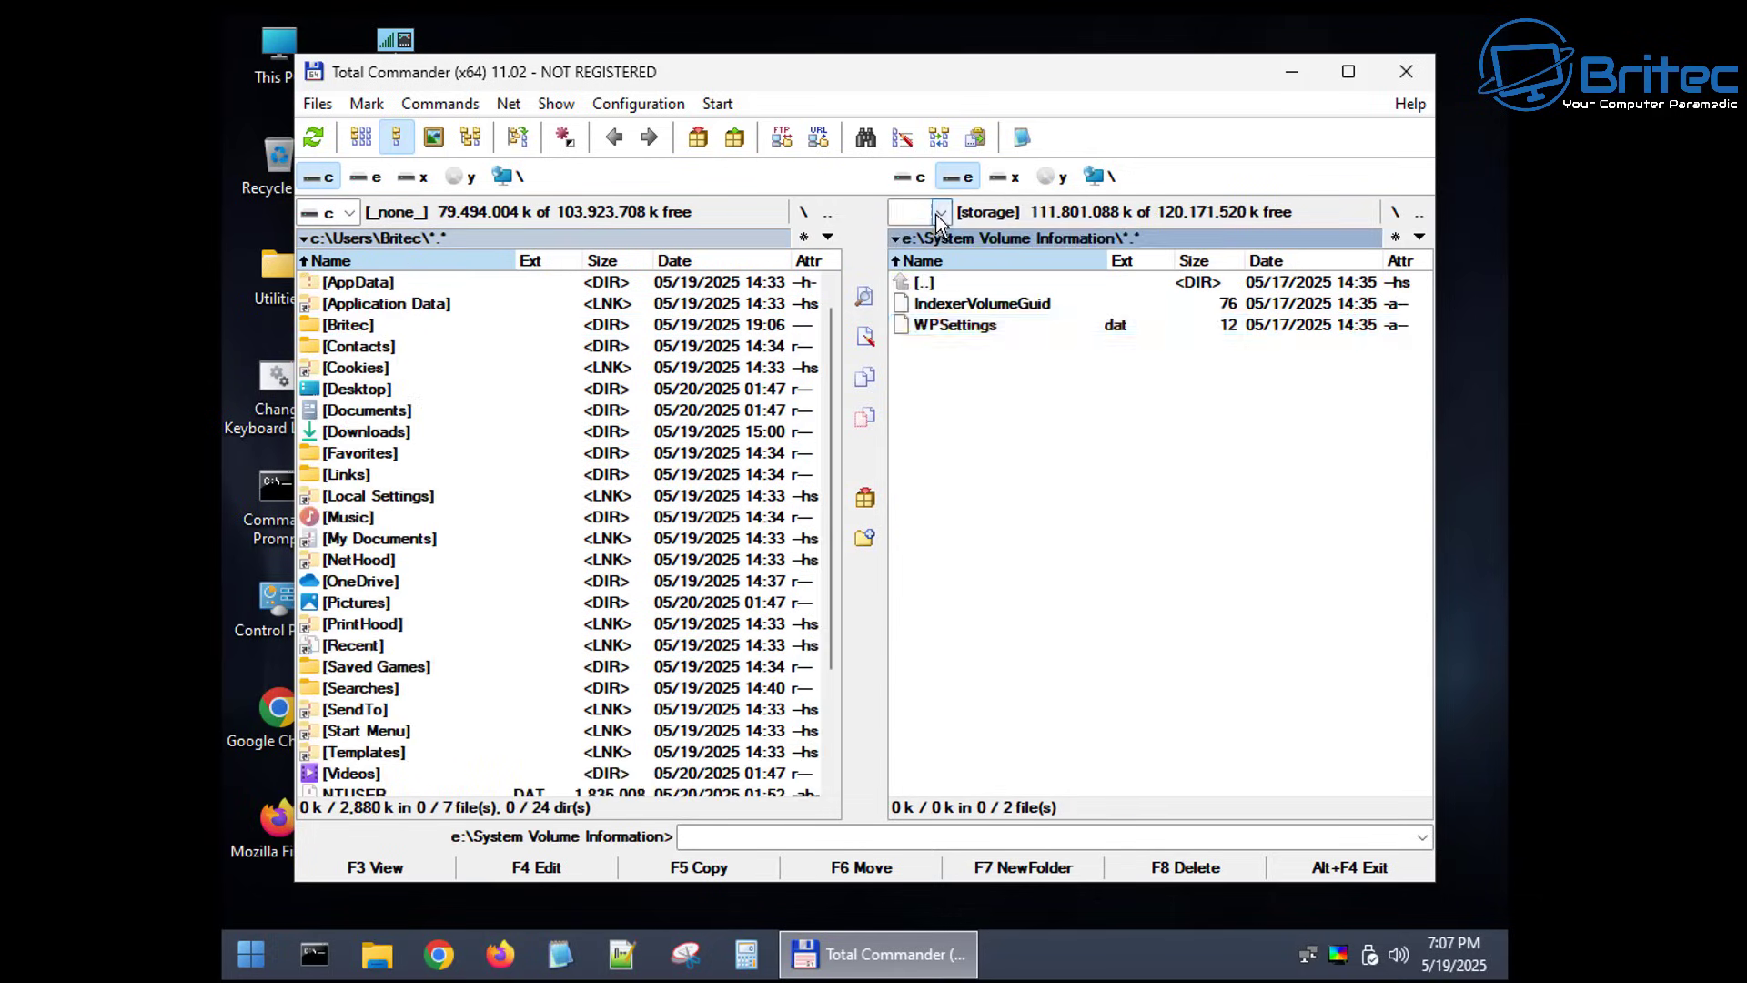
# Switch the right panel to the storage drive and go up to the root of e:\
pyautogui.click(940, 213)
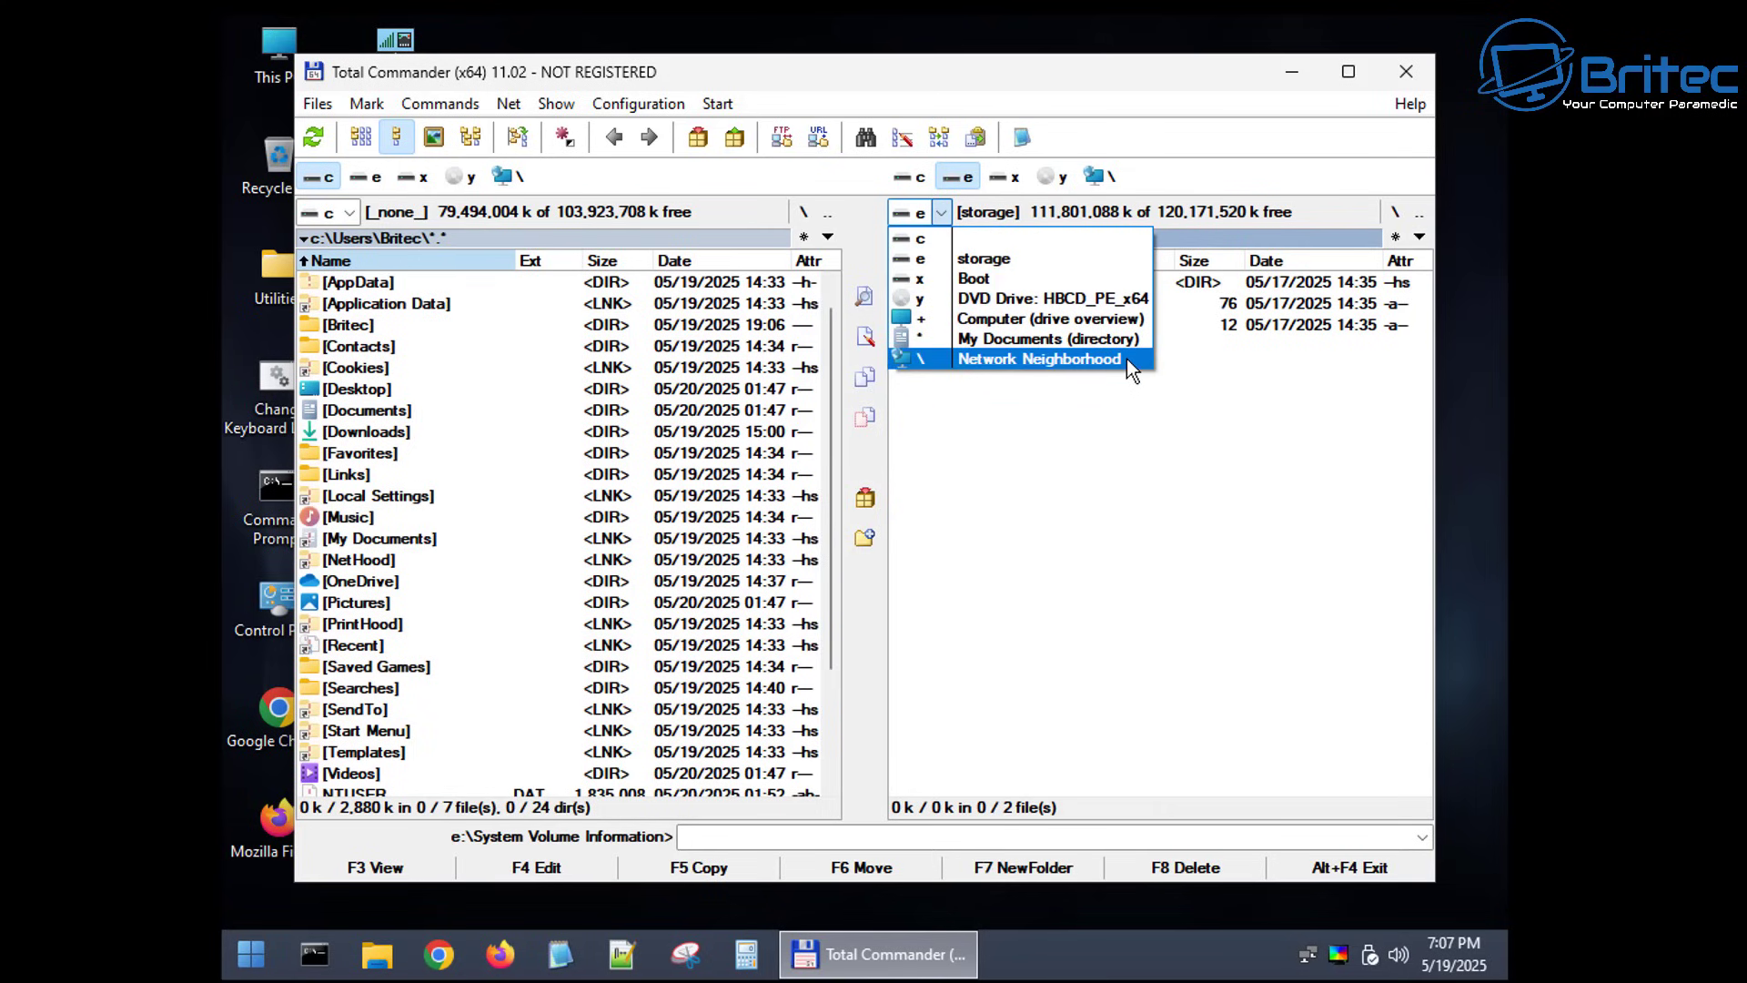
pyautogui.click(1019, 259)
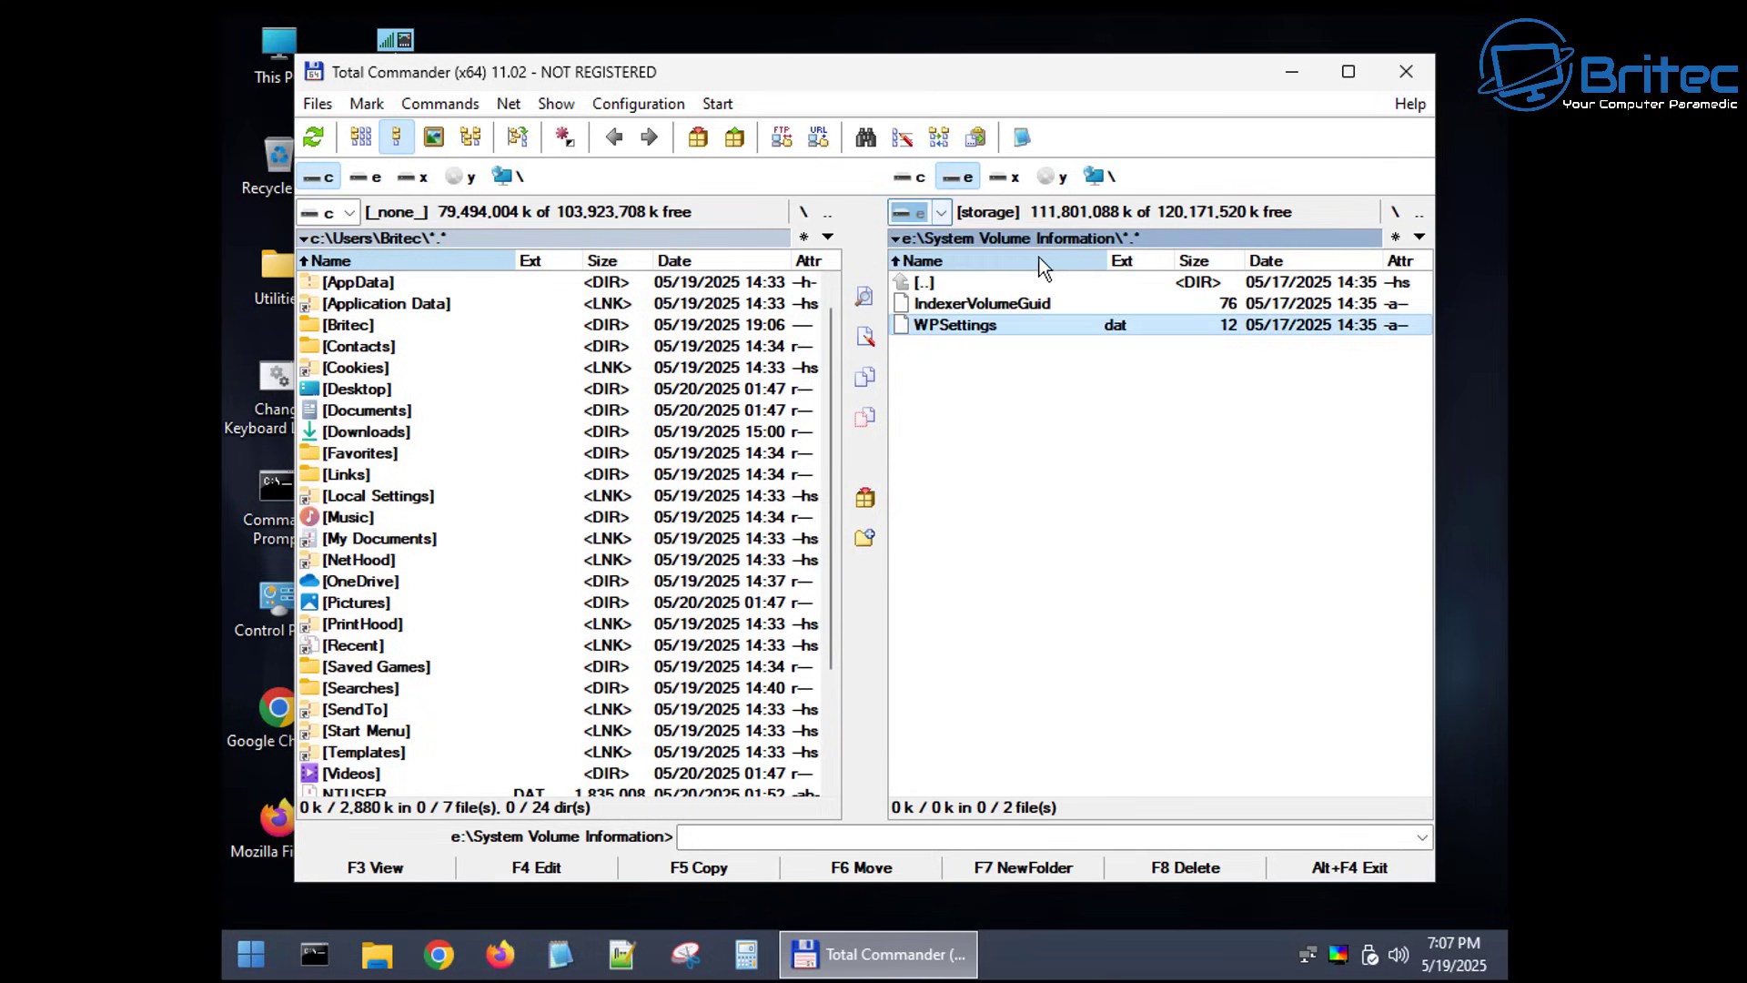
pyautogui.click(919, 285)
pyautogui.doubleClick(919, 285)
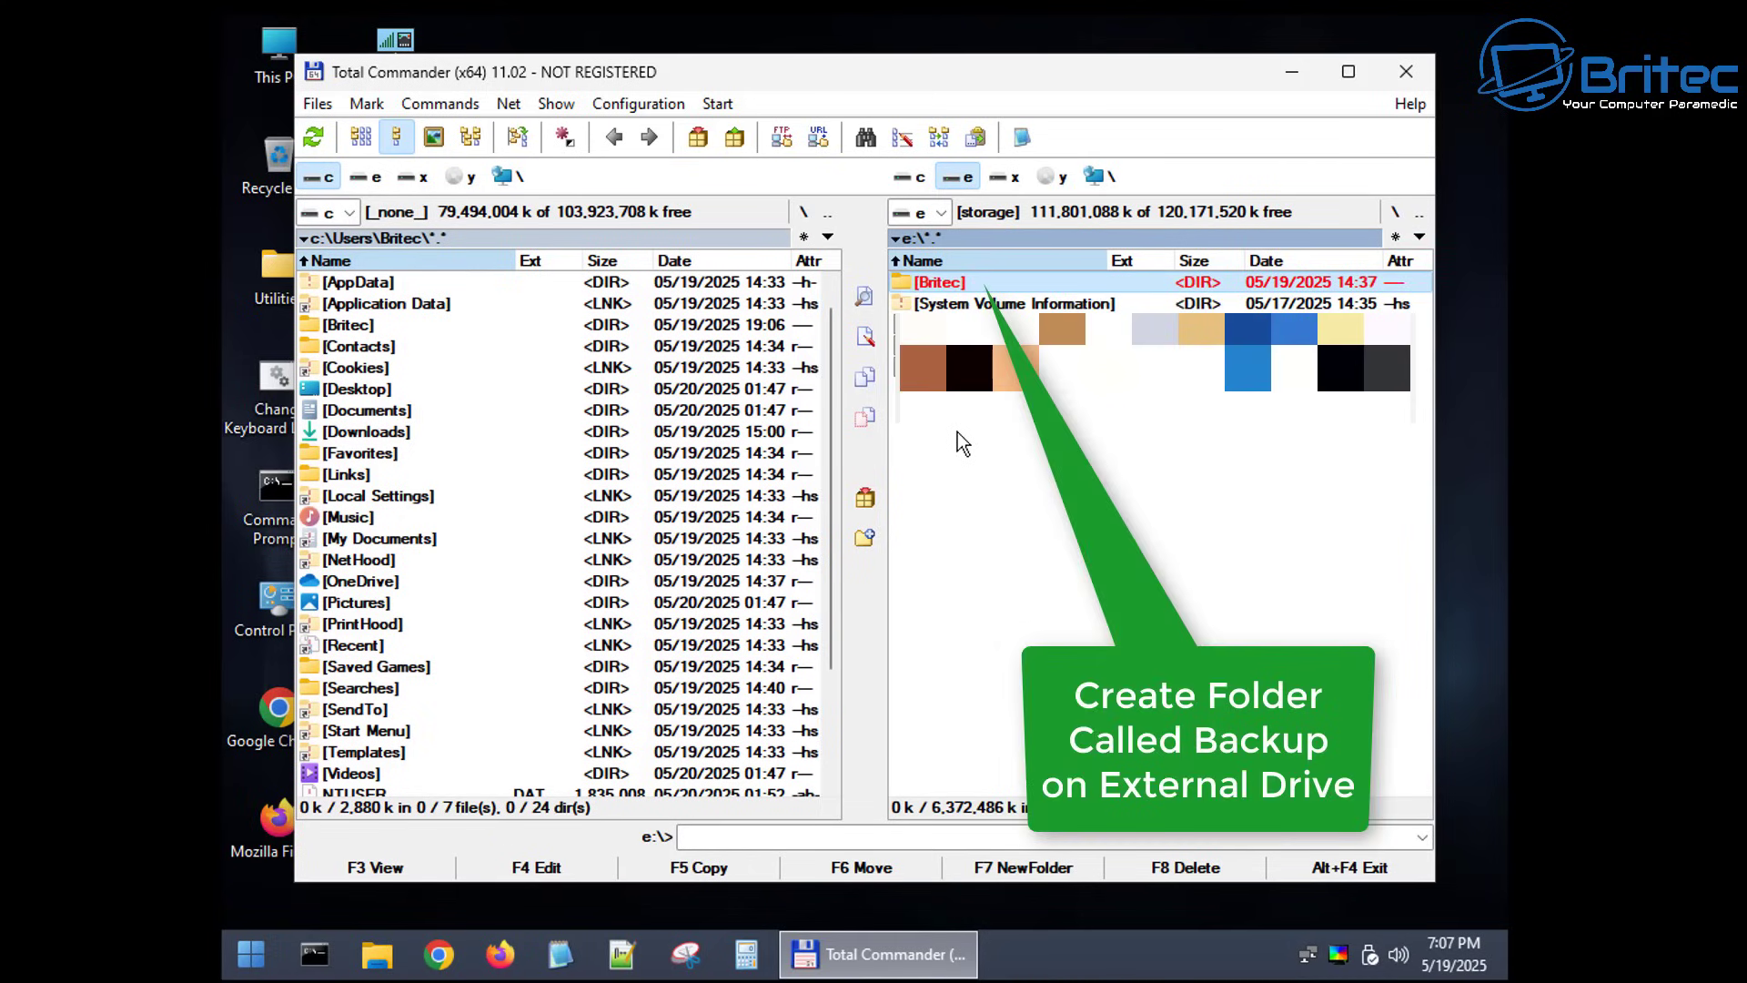
# Create a new folder named Backup on drive E
pyautogui.click(864, 541)
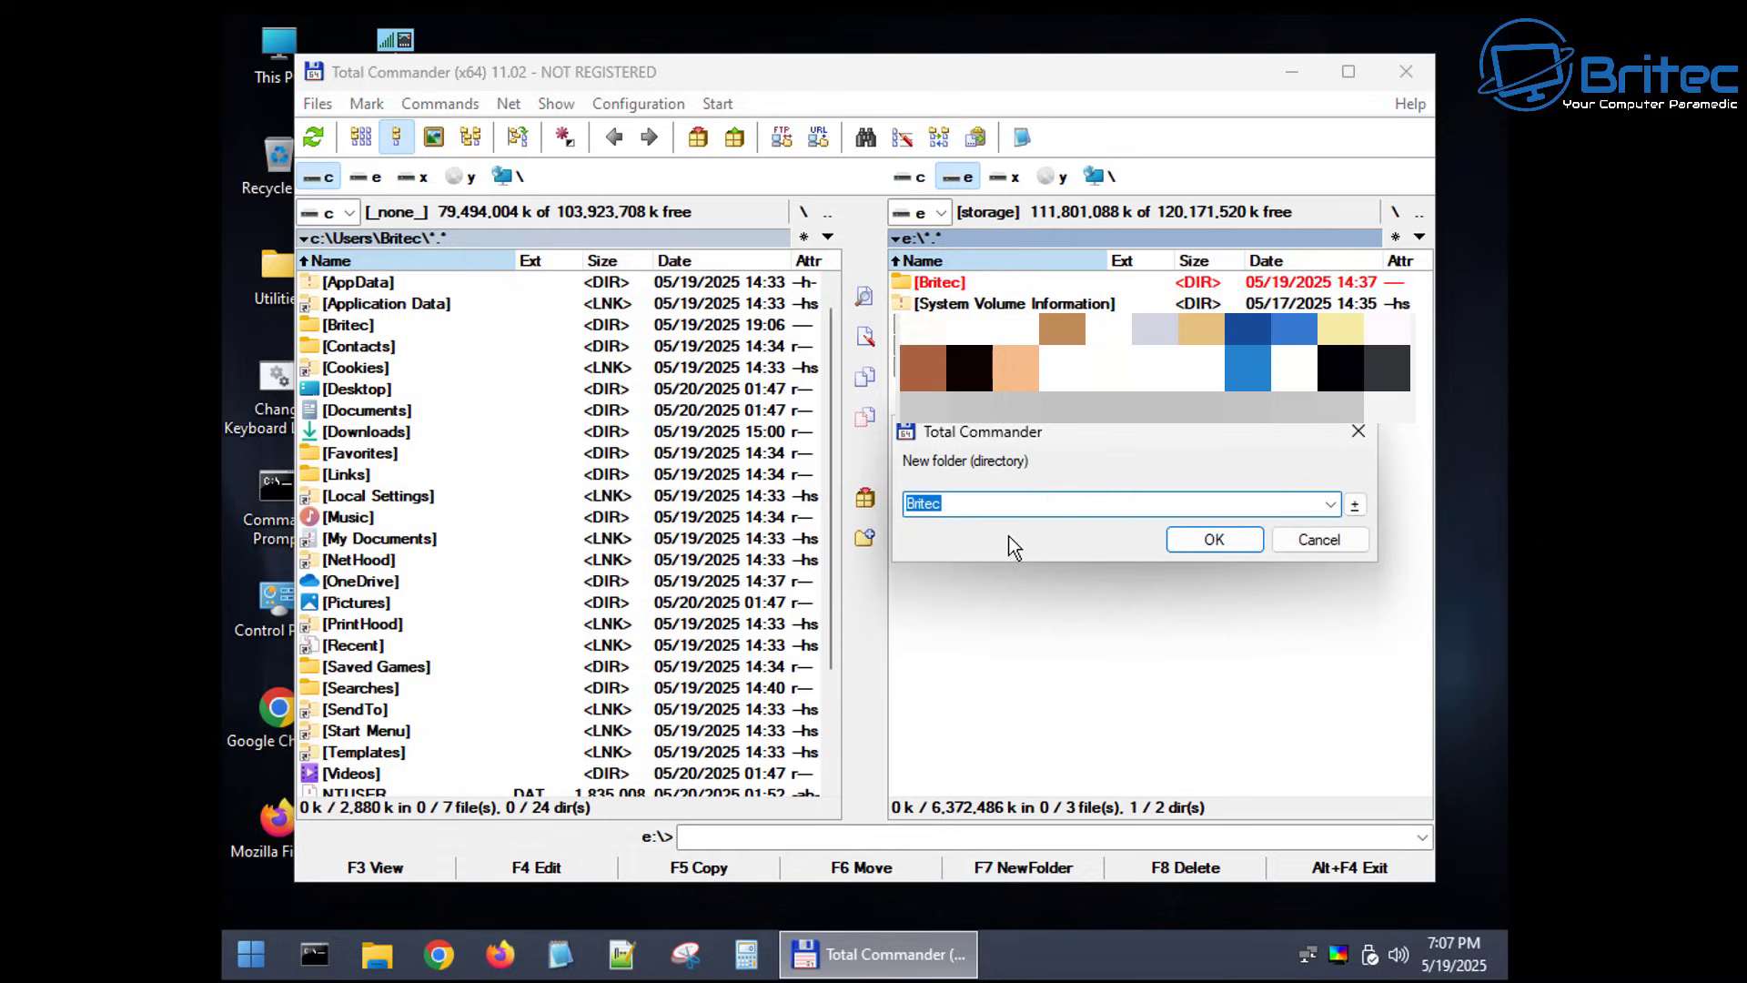
pyautogui.click(975, 504)
pyautogui.moveTo(976, 504); pyautogui.dragTo(912, 511)
pyautogui.write('Backup')
pyautogui.click(1207, 538)
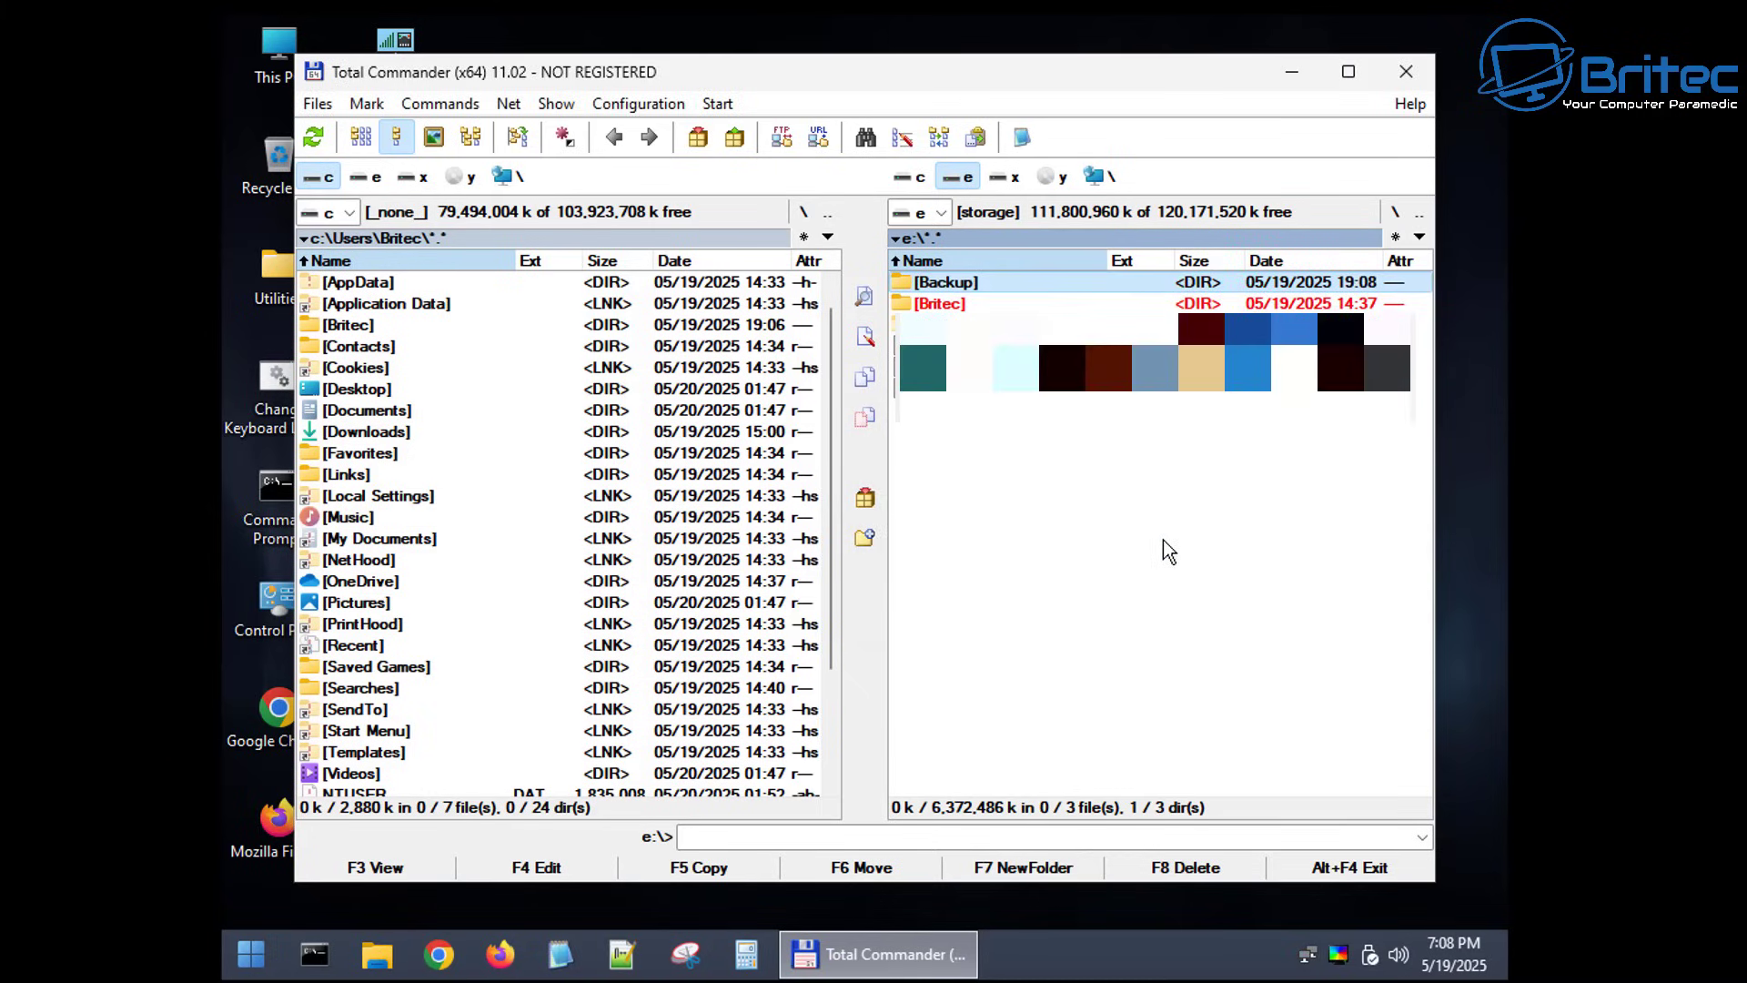
# Open e:\Backup in the right panel, then start an F5 copy of the user profile folder
pyautogui.doubleClick(959, 285)
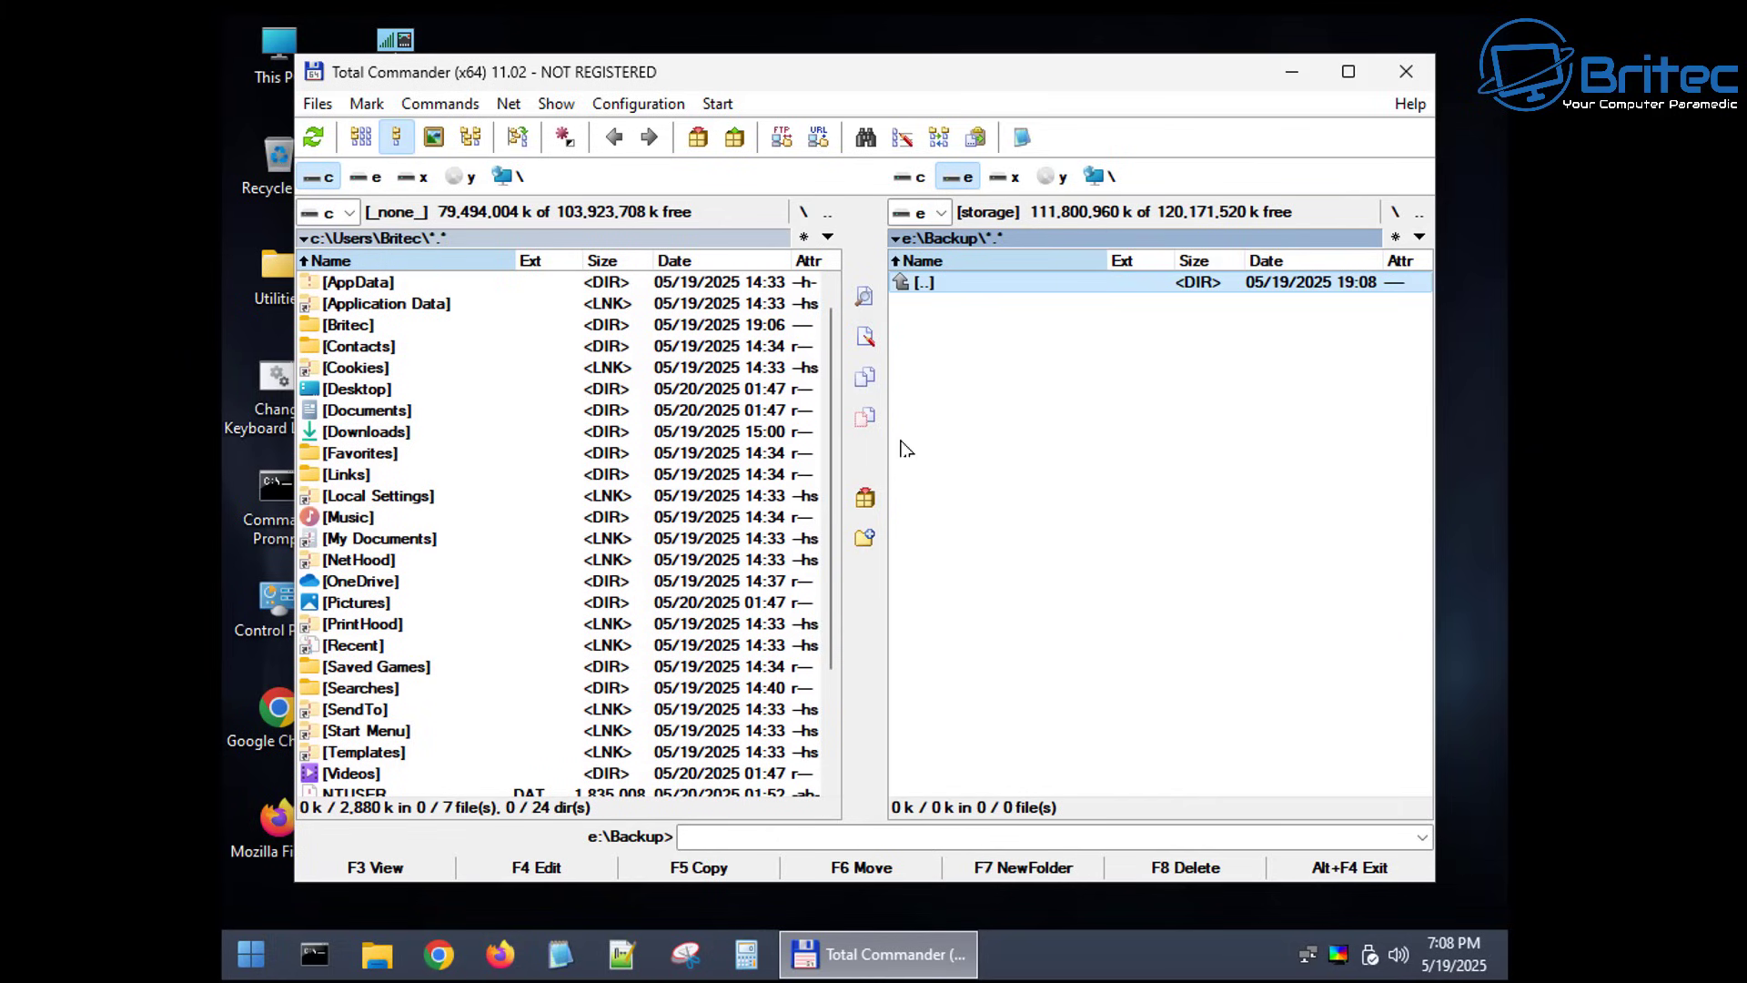
pyautogui.click(350, 332)
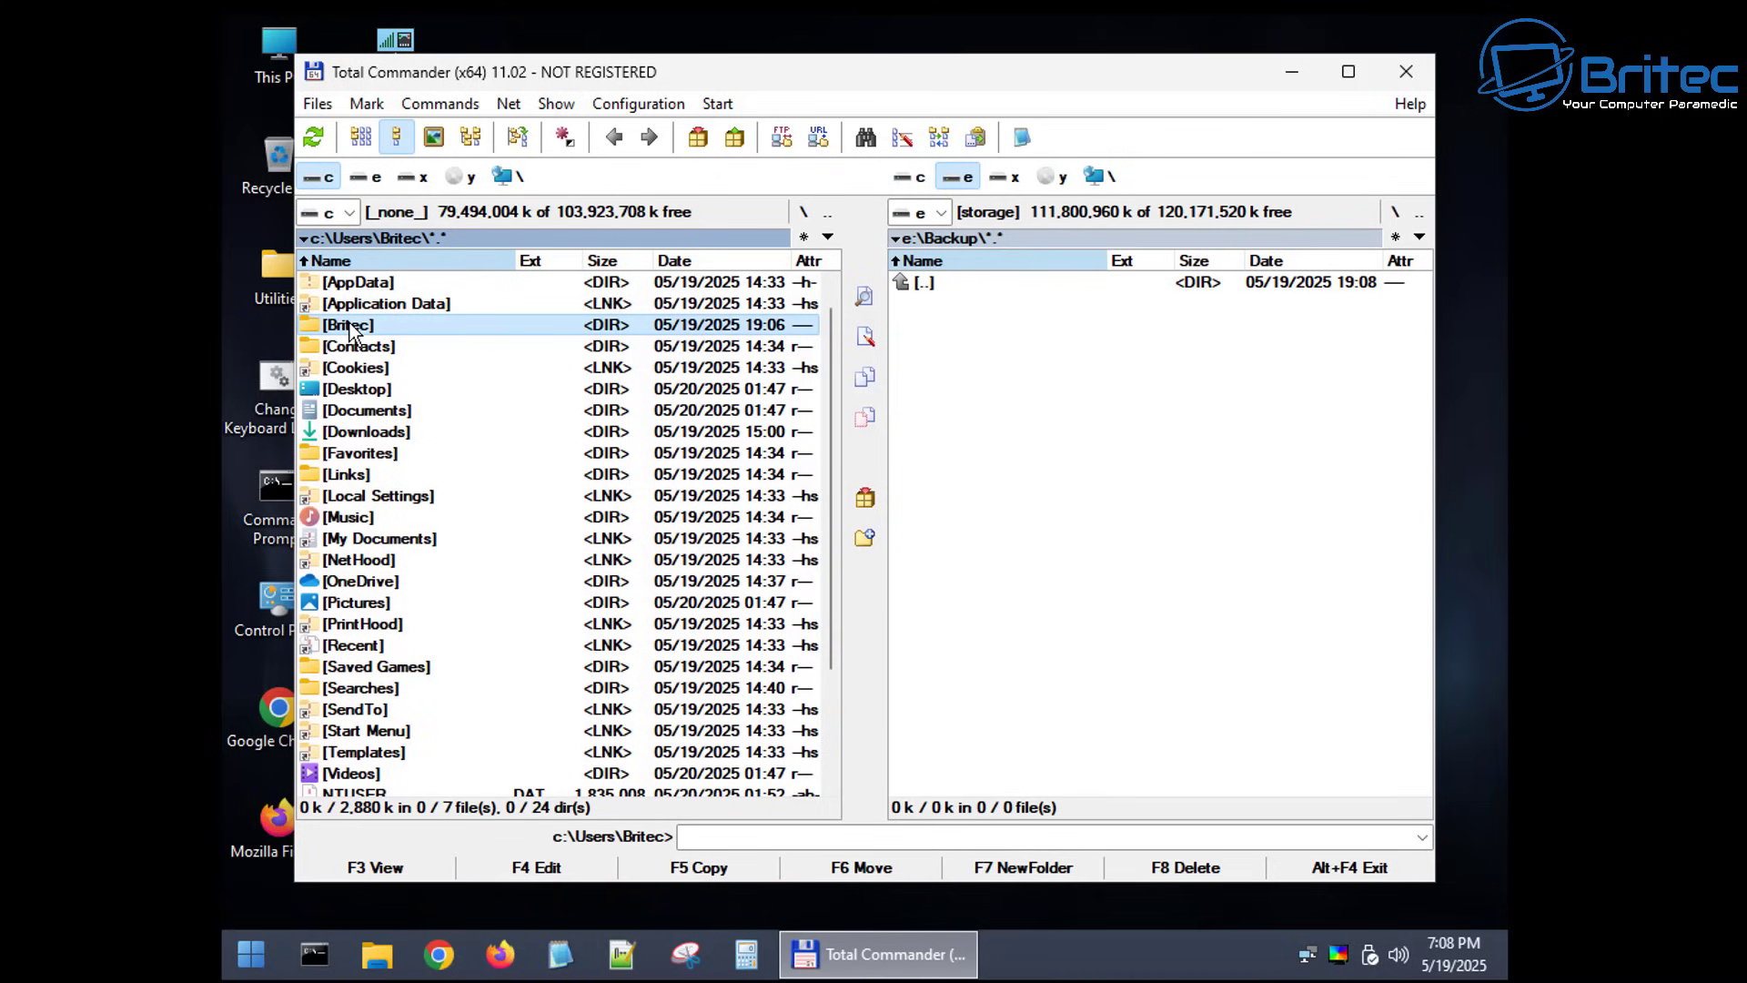
pyautogui.doubleClick(350, 330)
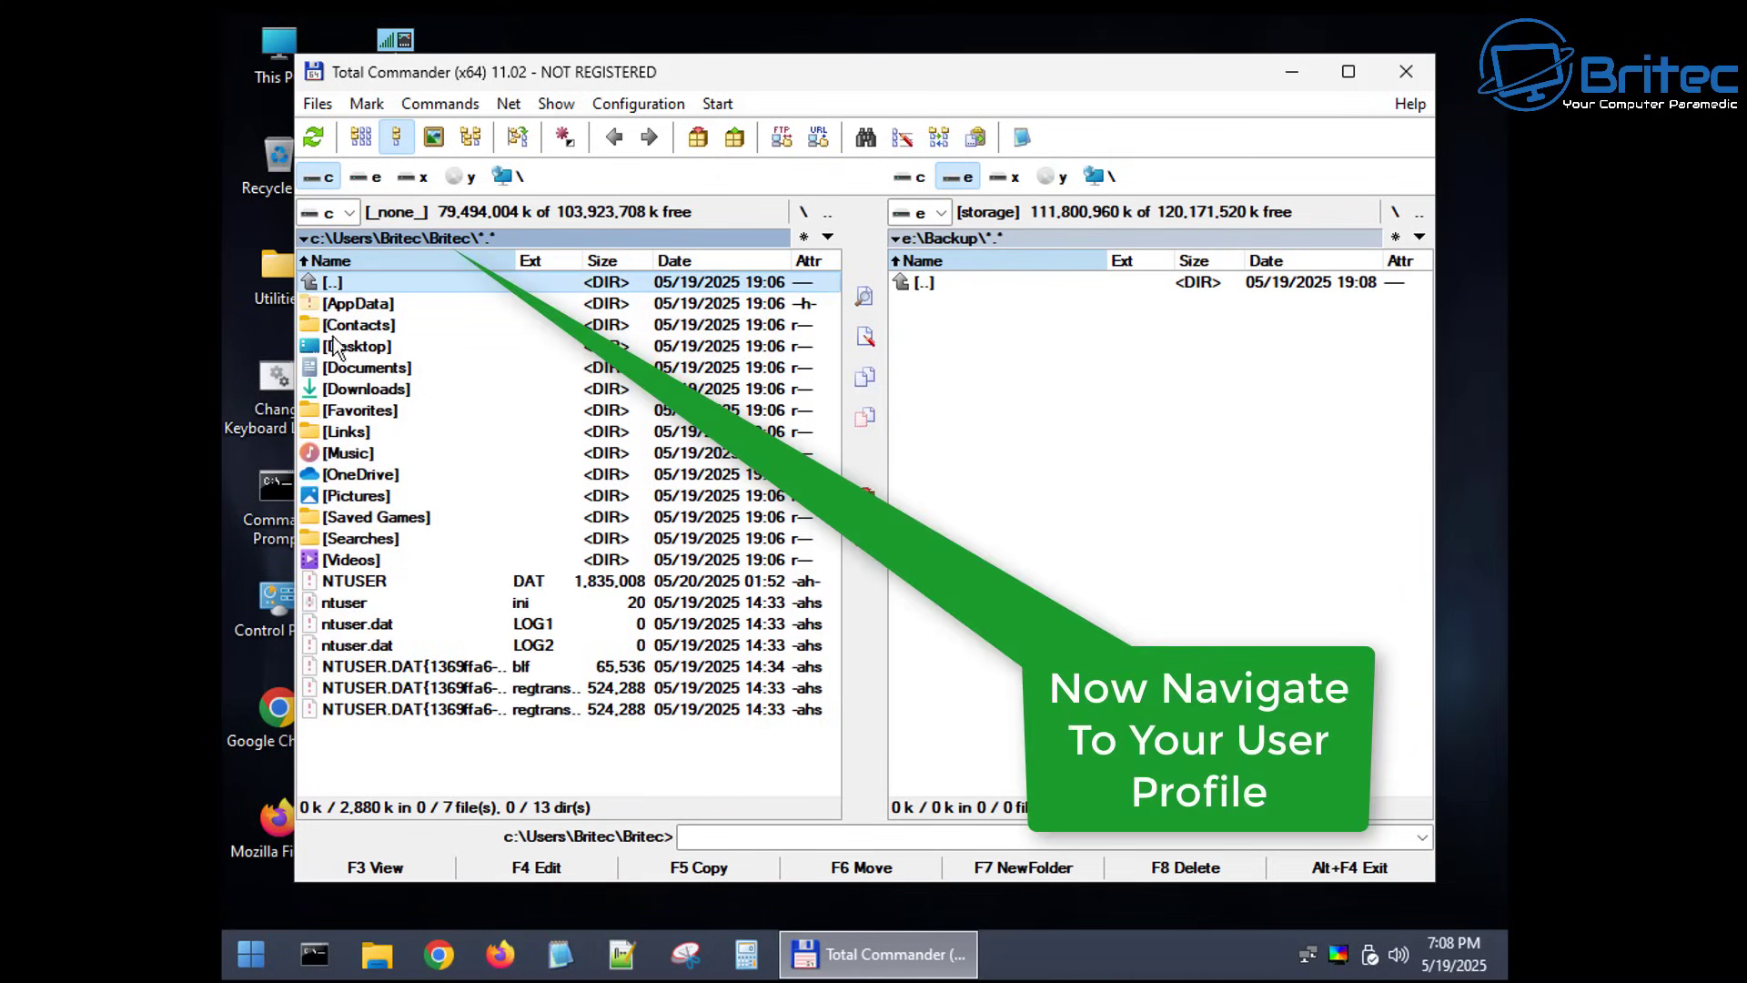
pyautogui.click(308, 260)
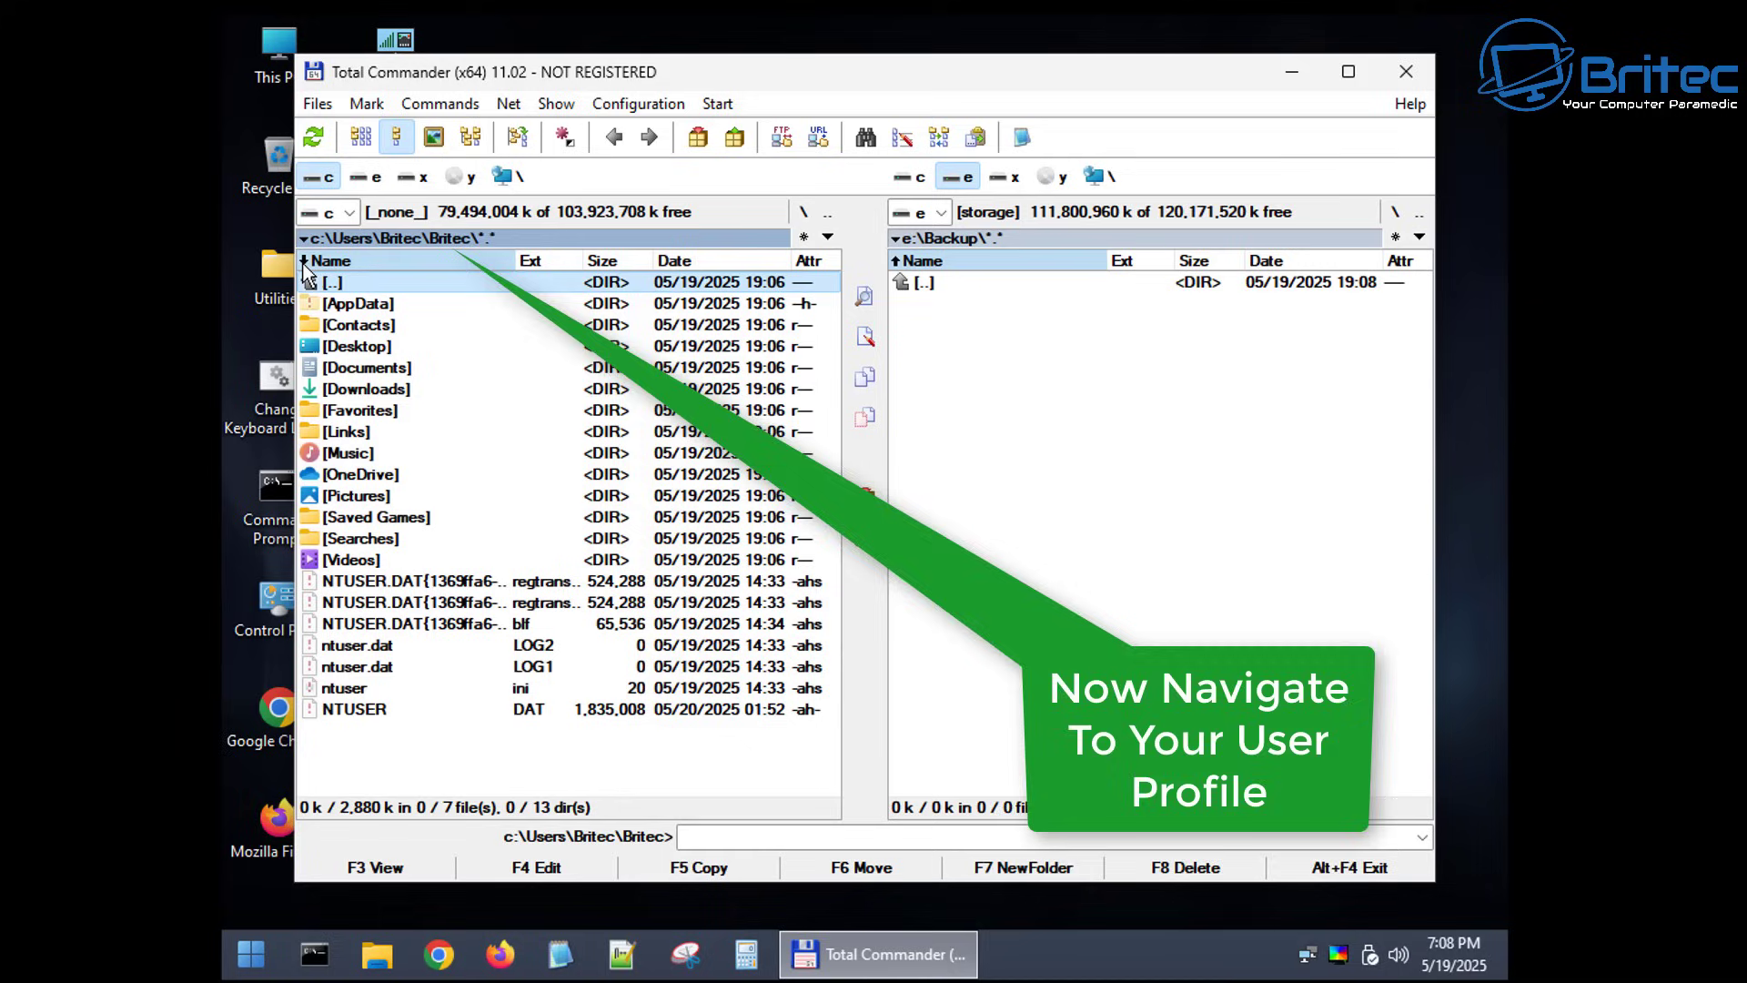
pyautogui.click(308, 259)
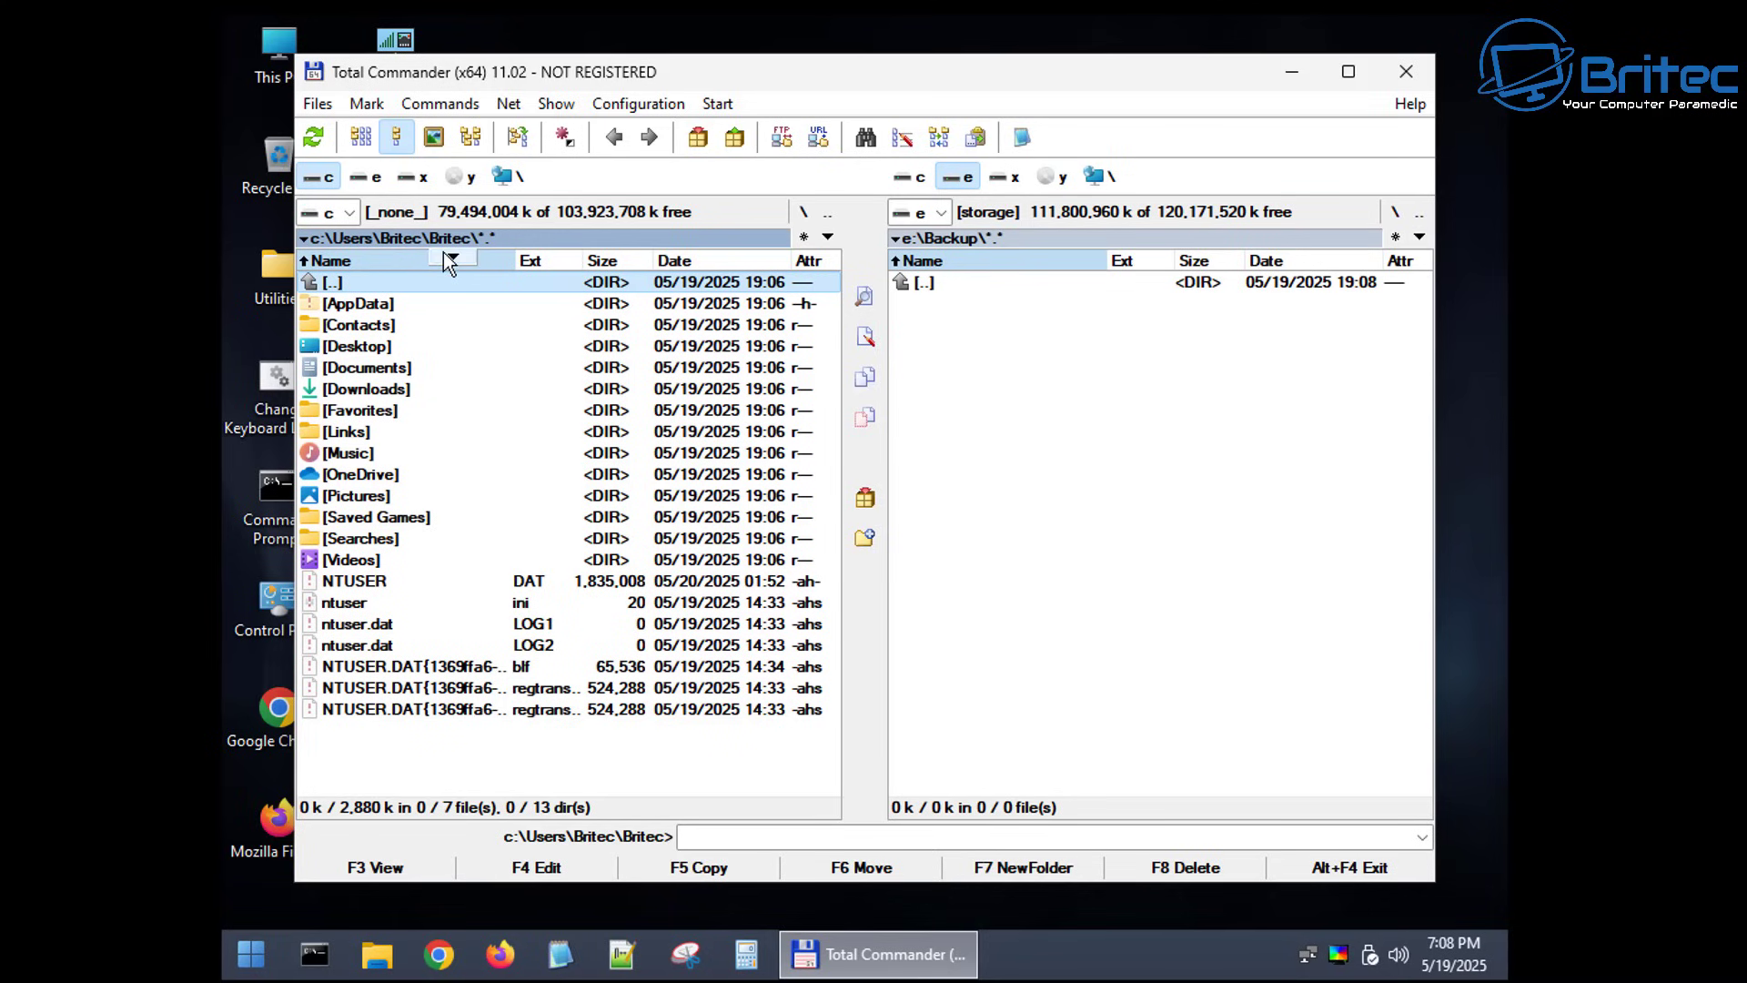
pyautogui.click(400, 237)
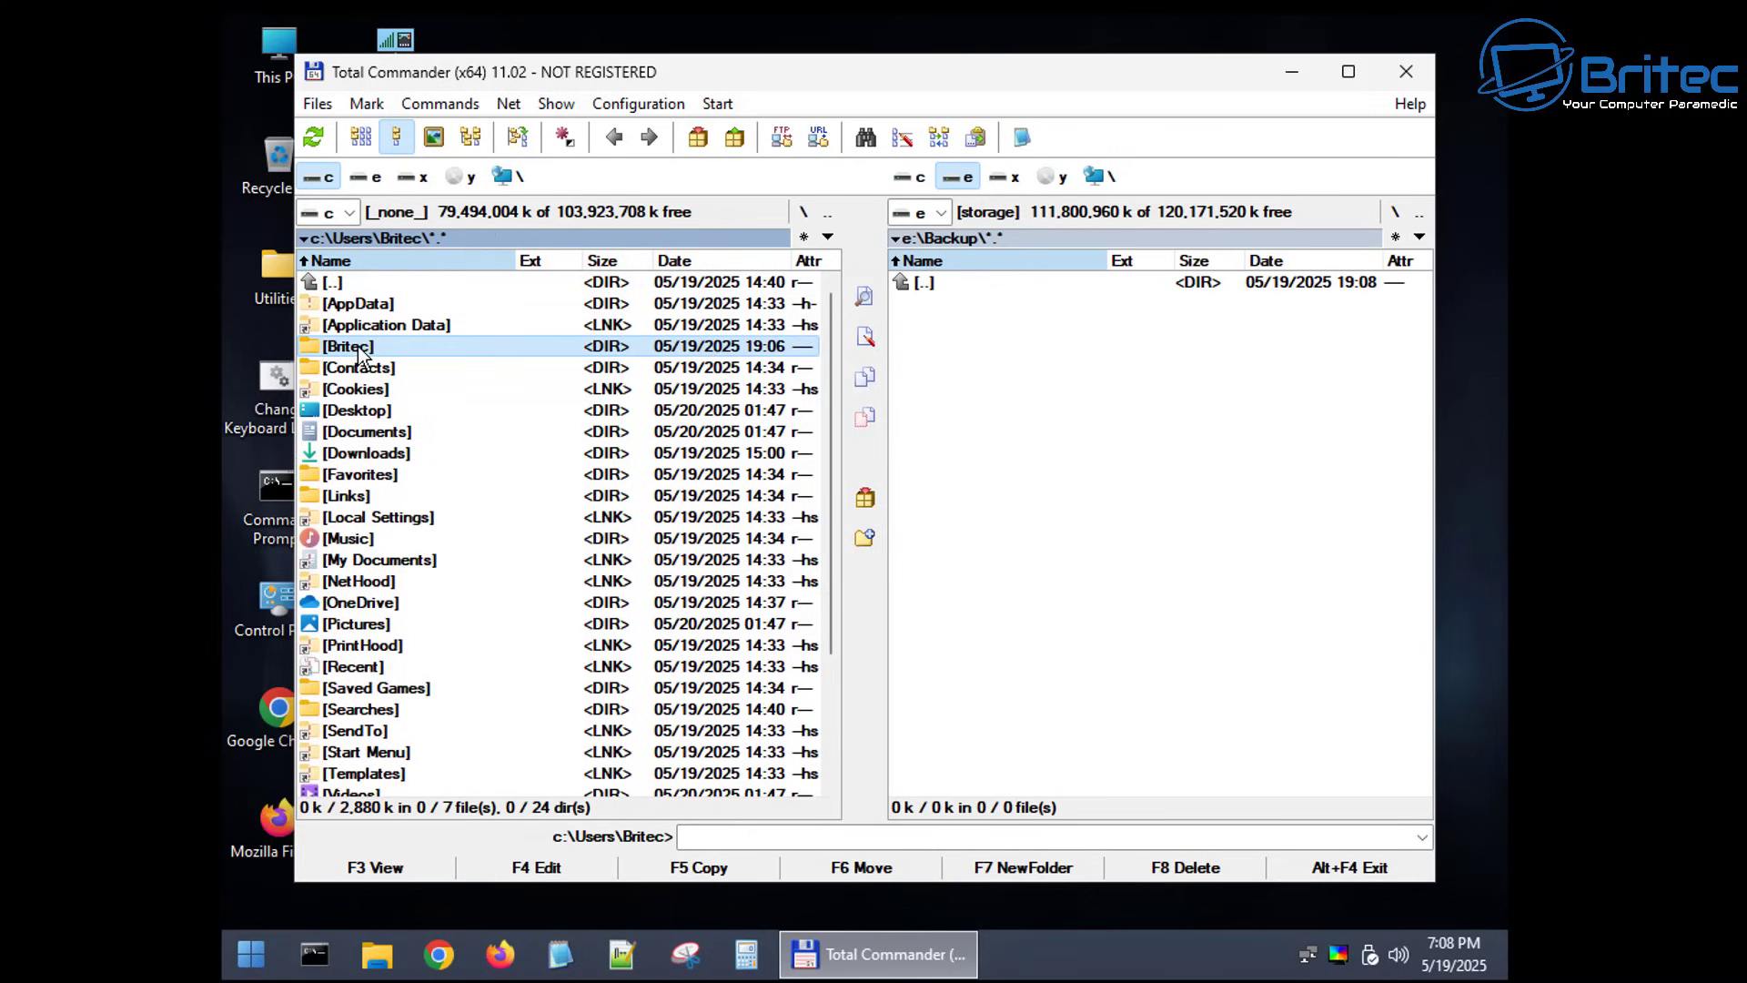
pyautogui.click(689, 867)
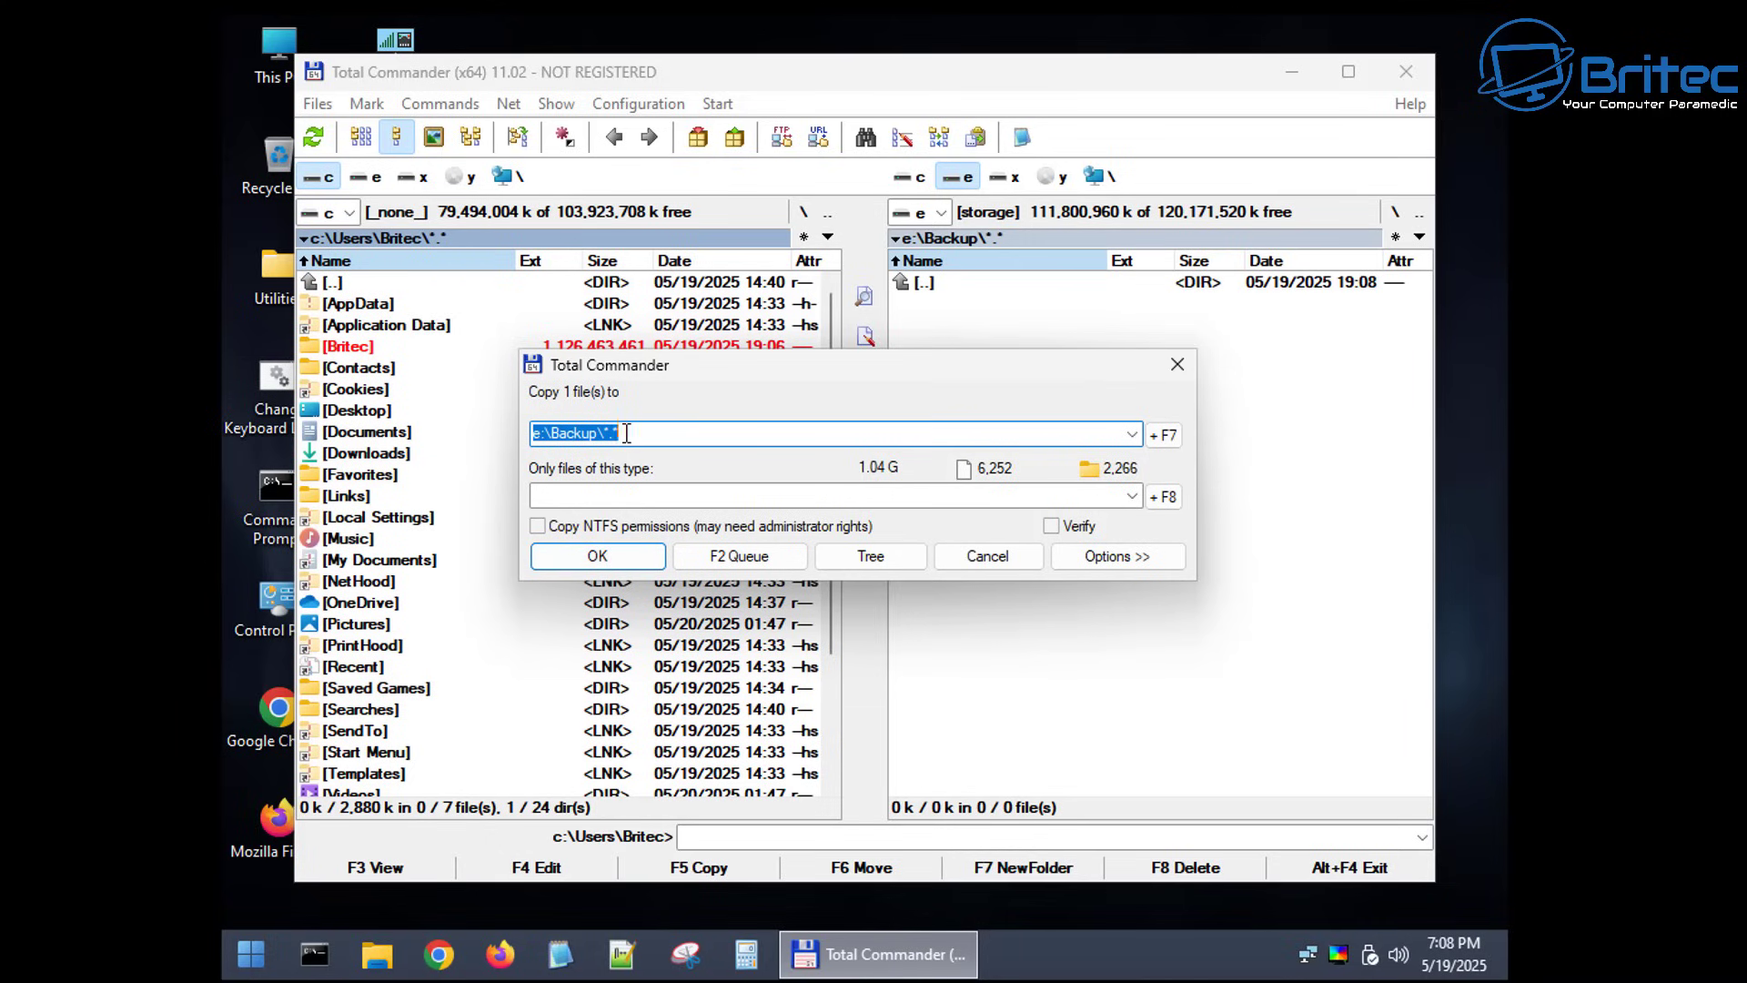
# Confirm the copy into e:\Backup, then open the copied profile to see AppData, Desktop, Documents and Pictures
pyautogui.click(590, 557)
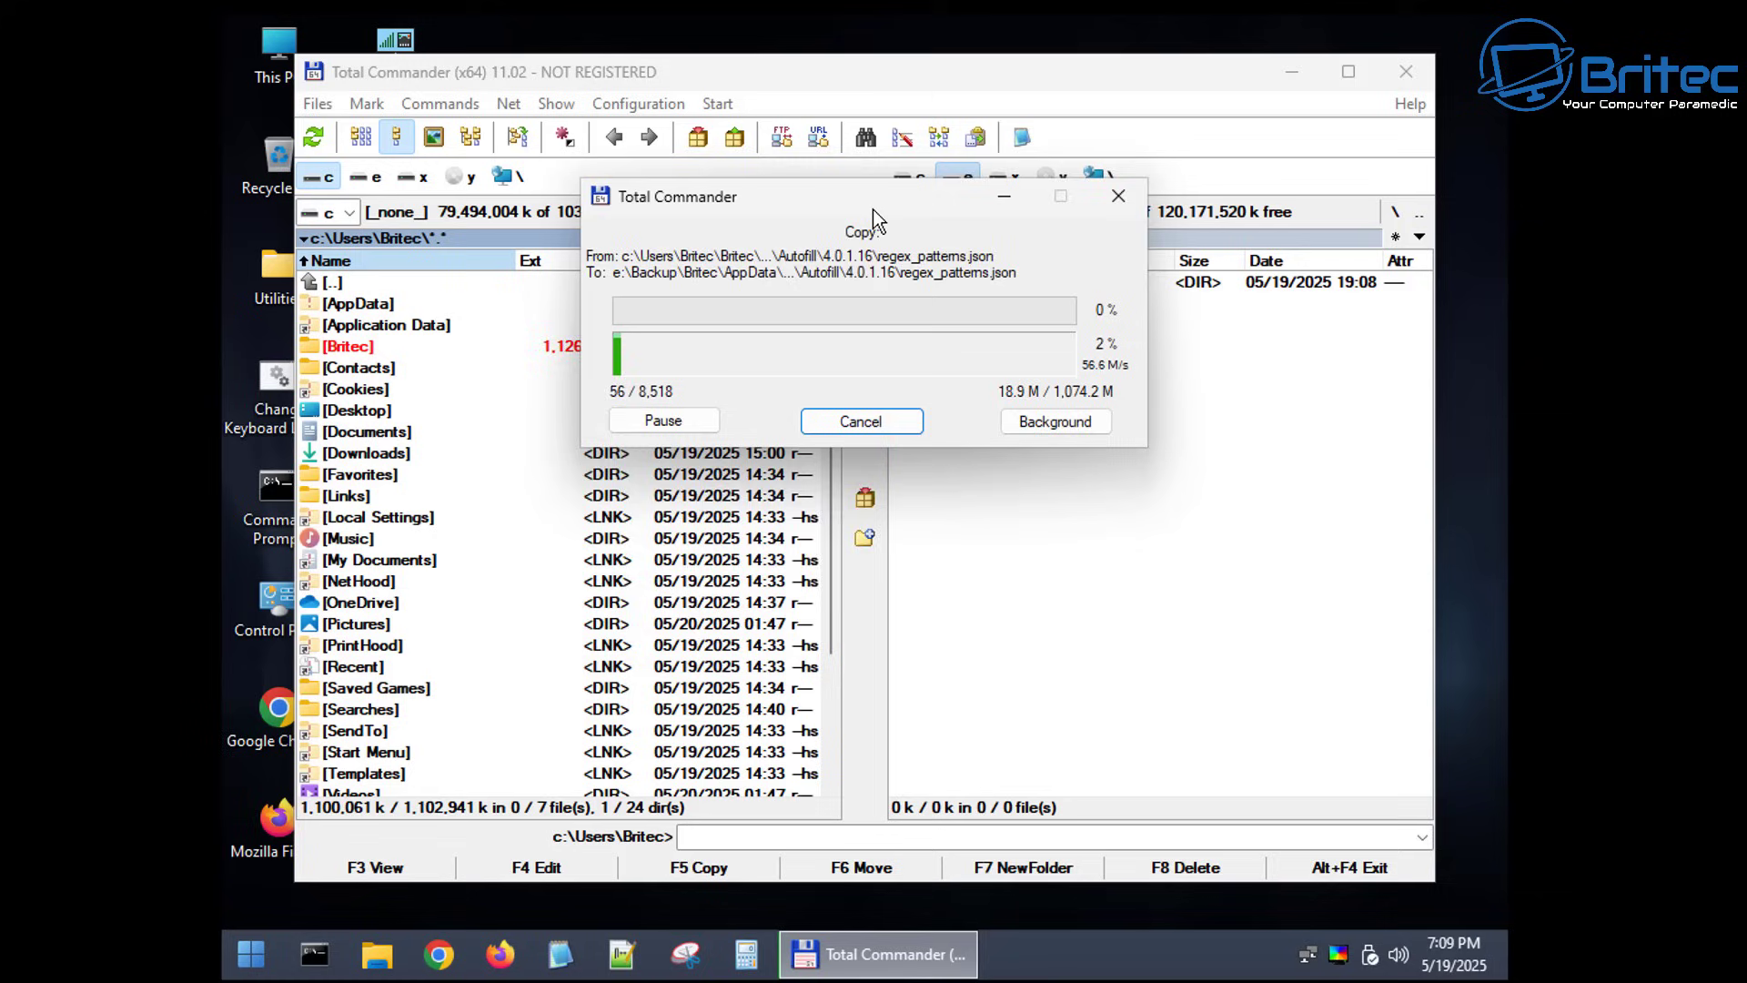
pyautogui.moveTo(872, 210); pyautogui.dragTo(866, 377)
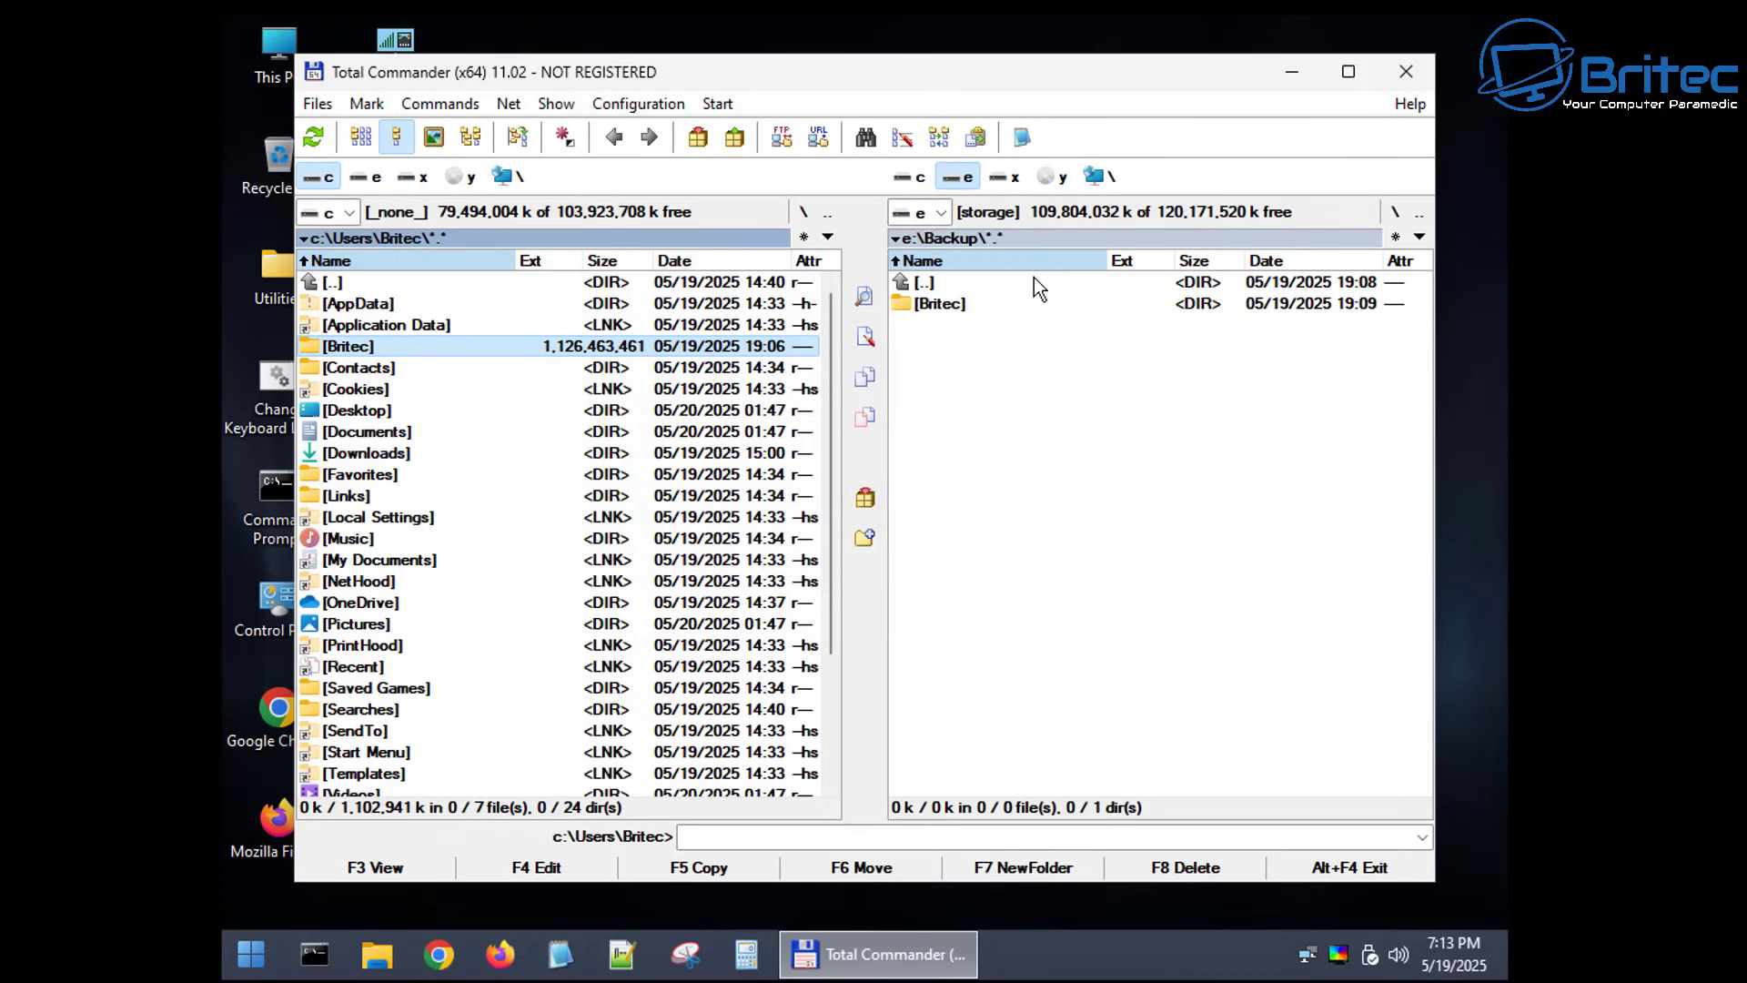
pyautogui.click(928, 303)
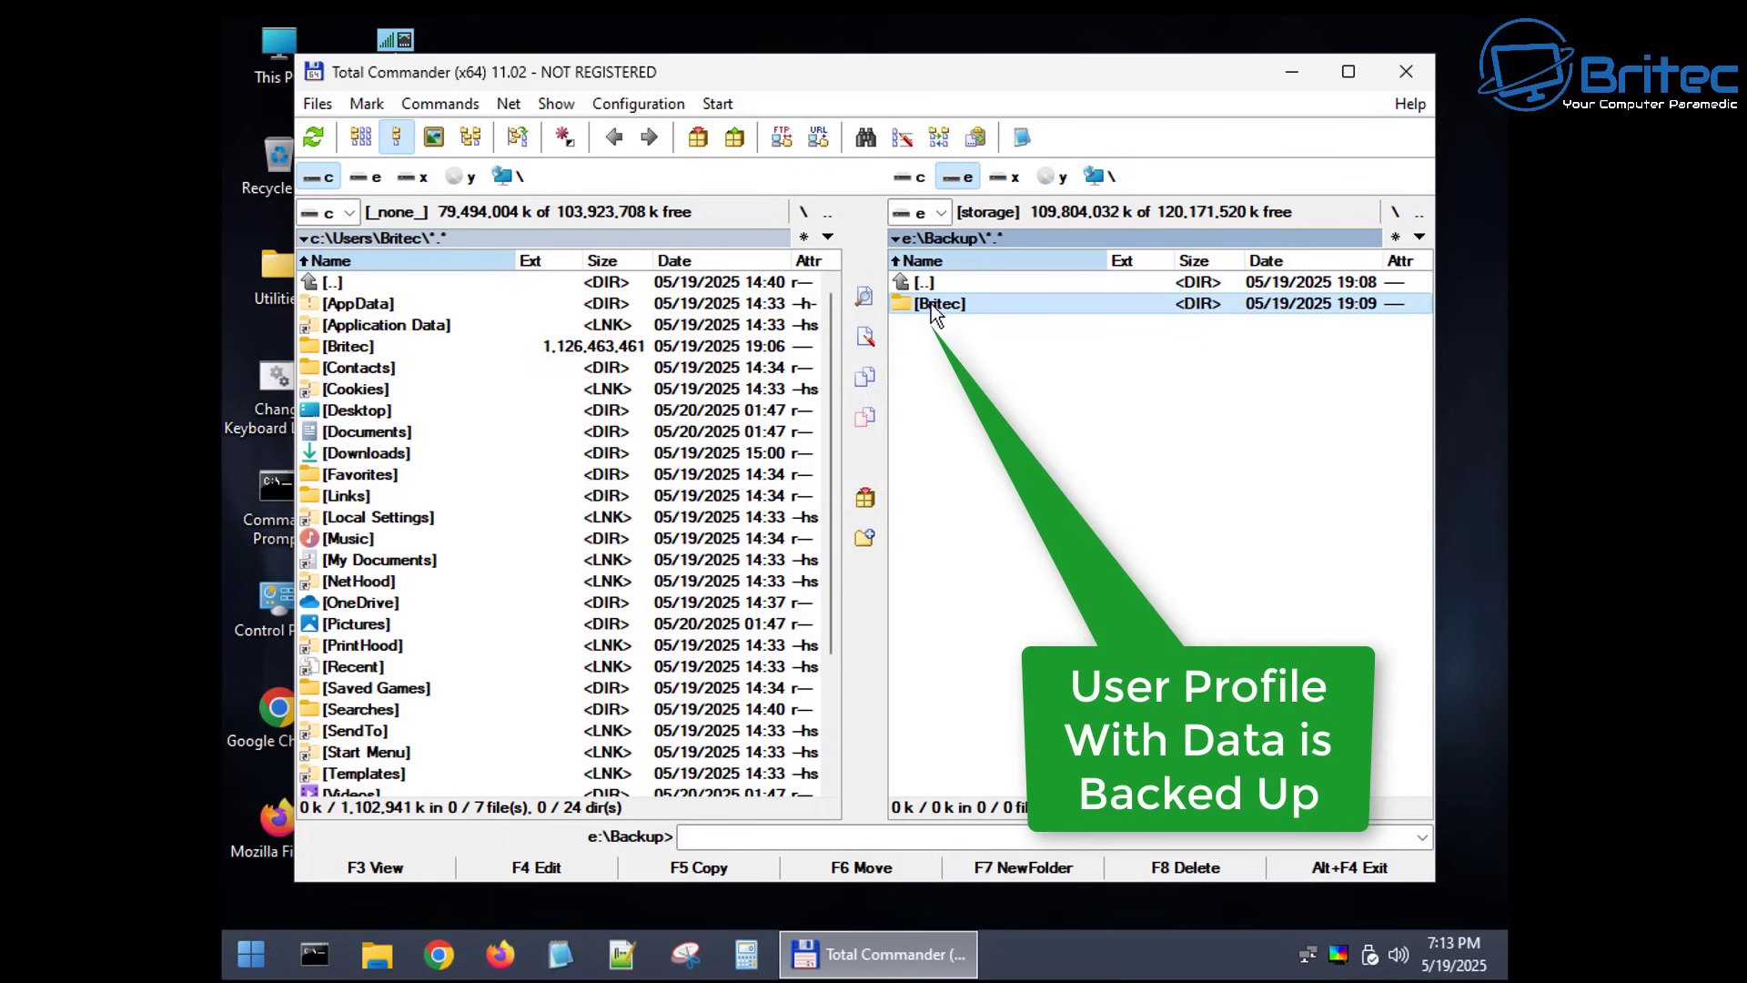
pyautogui.doubleClick(947, 302)
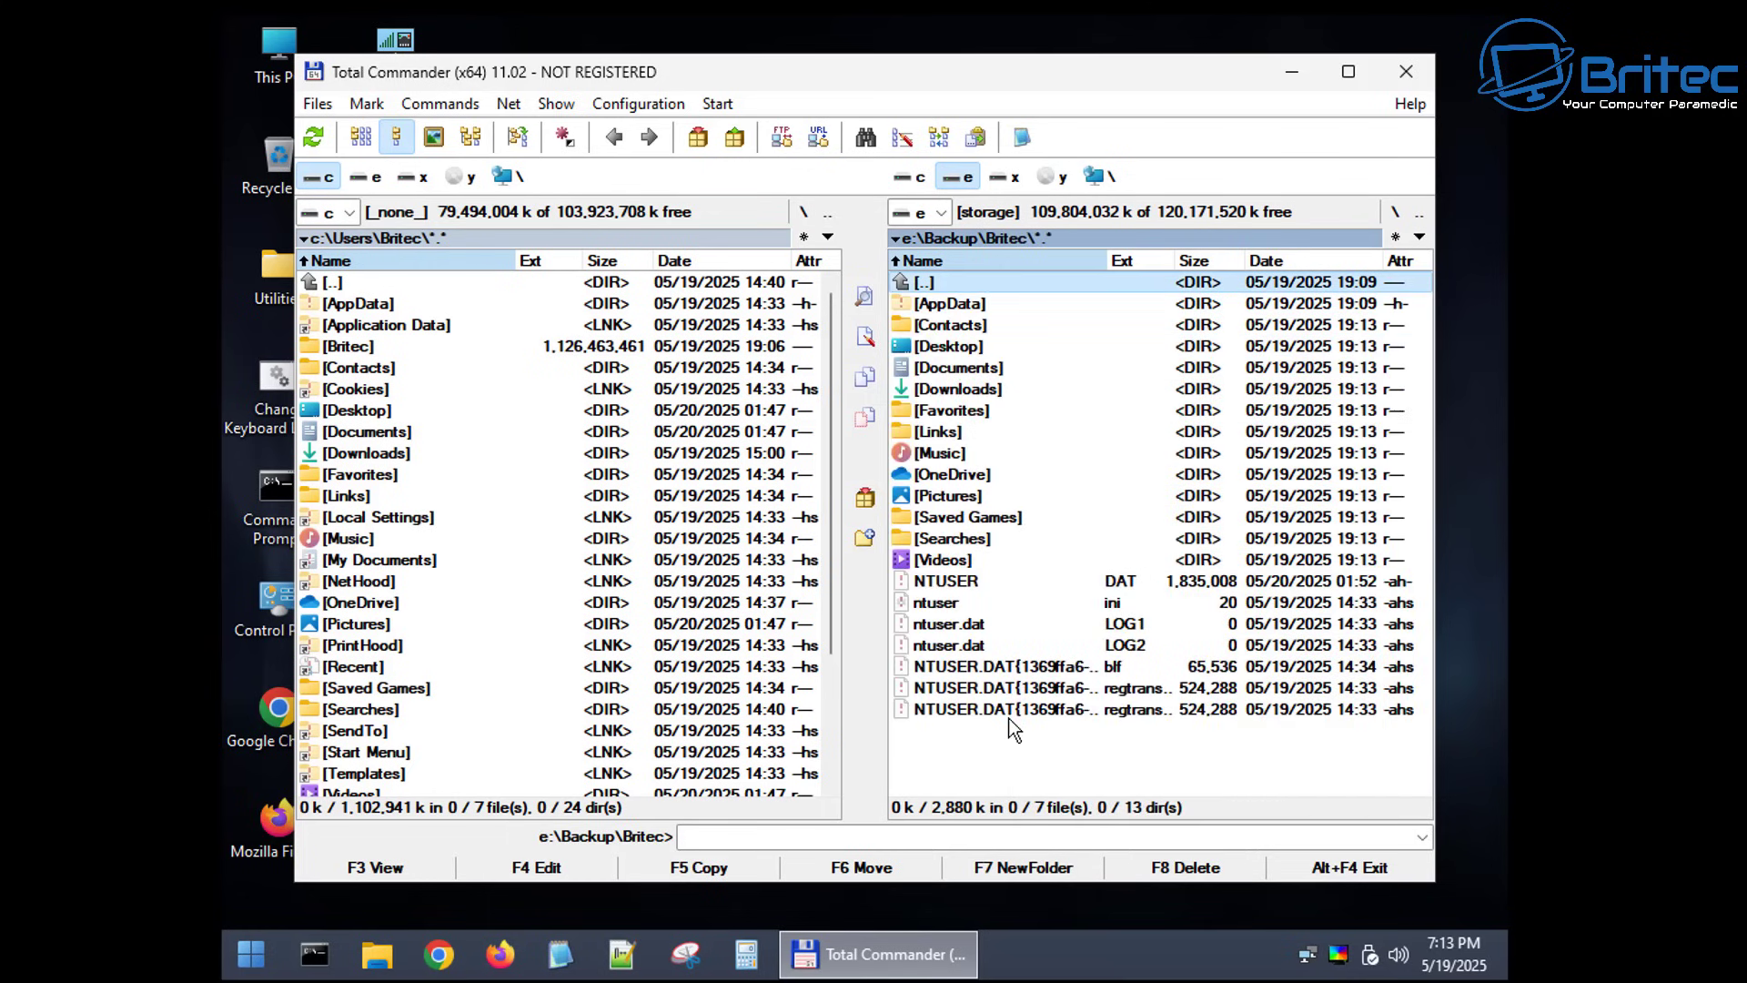
# Close the Total Commander window to return to the desktop
pyautogui.click(1402, 87)
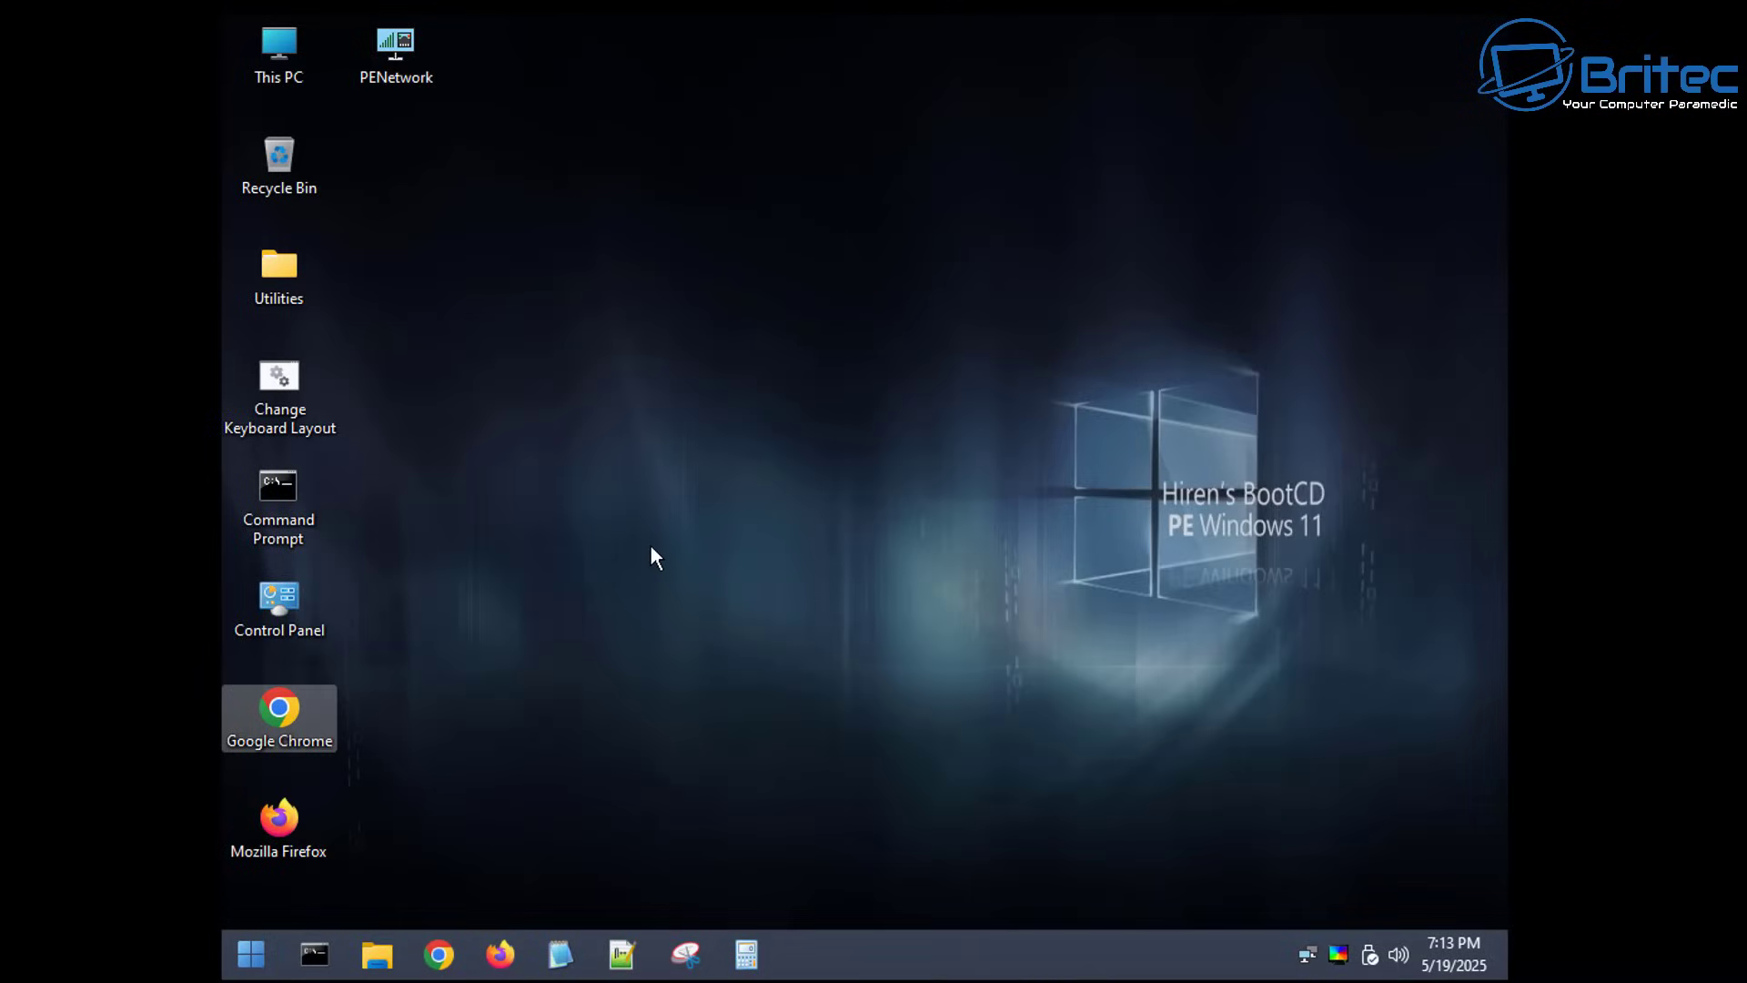